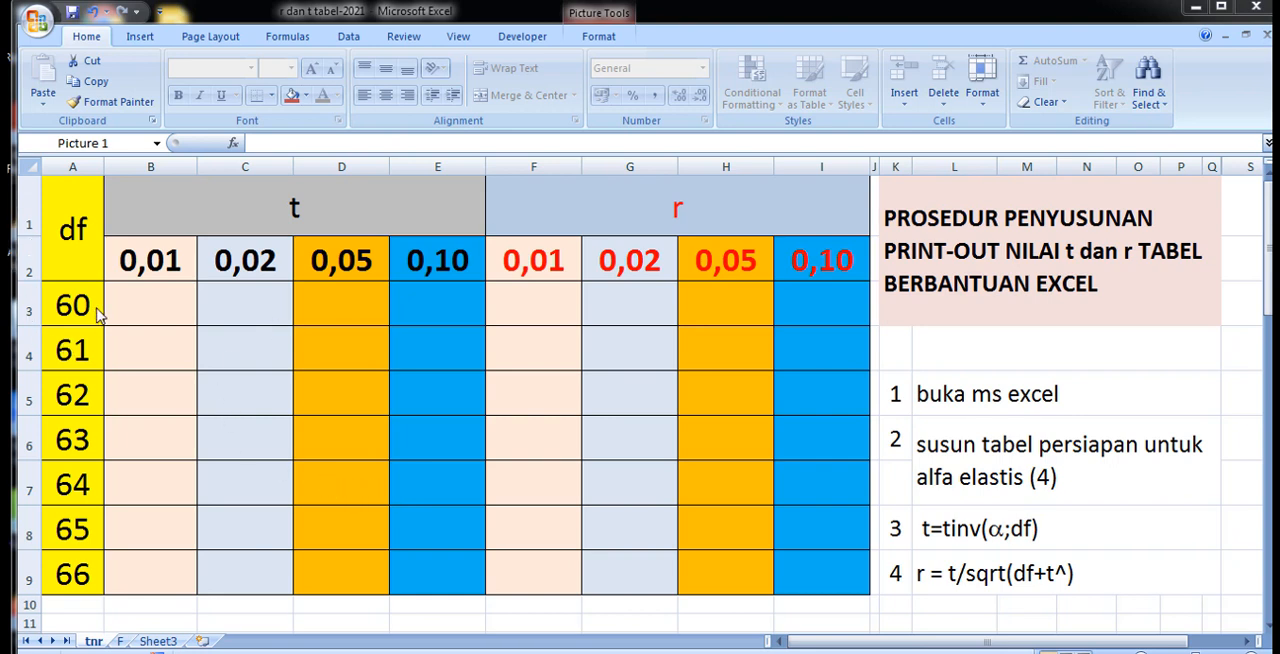
Enter the formula =TINV(B2;A3) in B3 to compute the t value for df 60 at alpha 0,01.
left_click(144, 305)
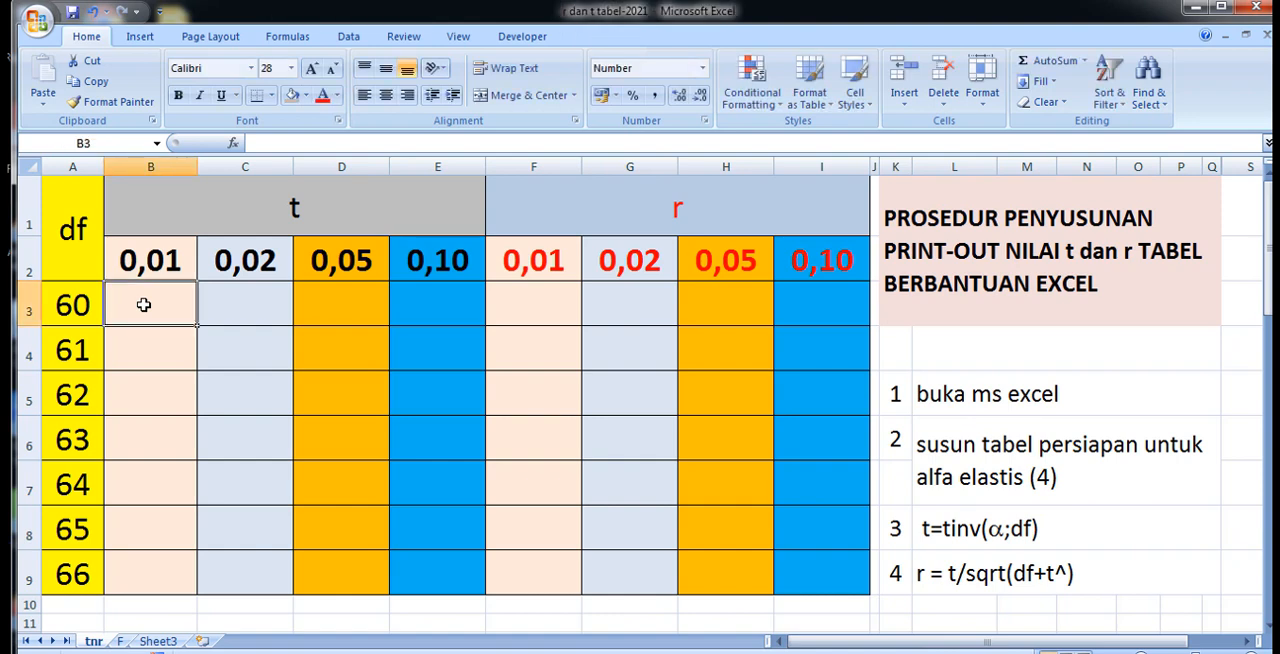
type("=")
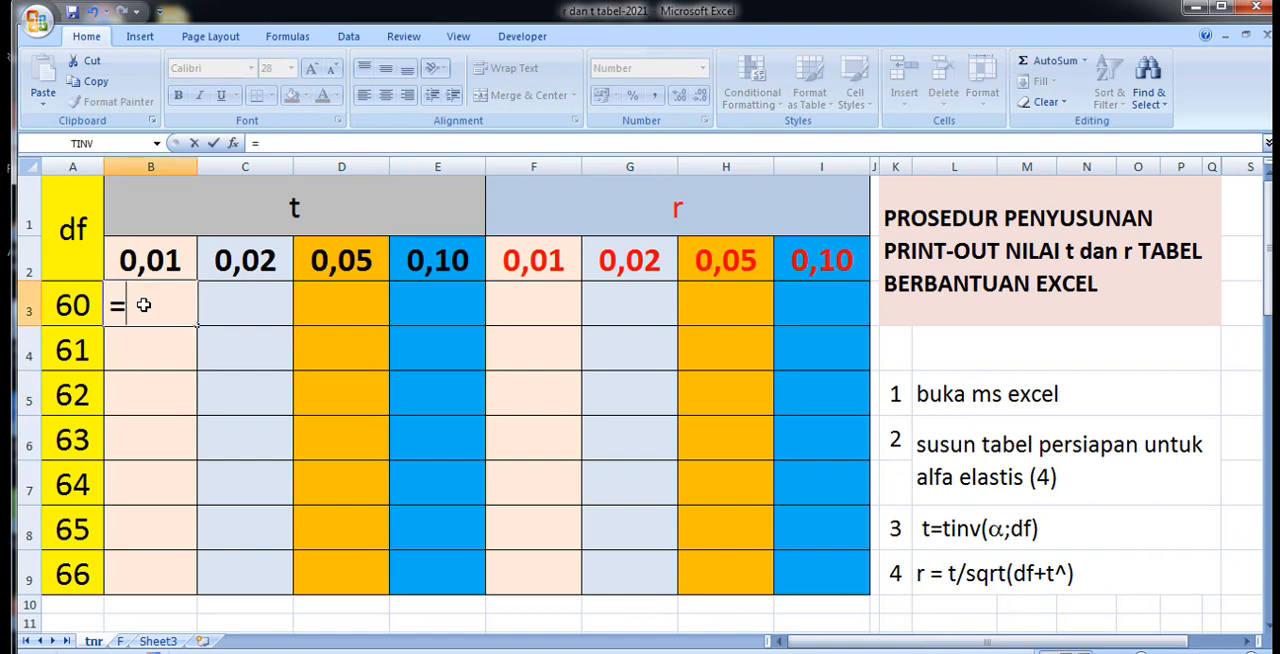
type("t")
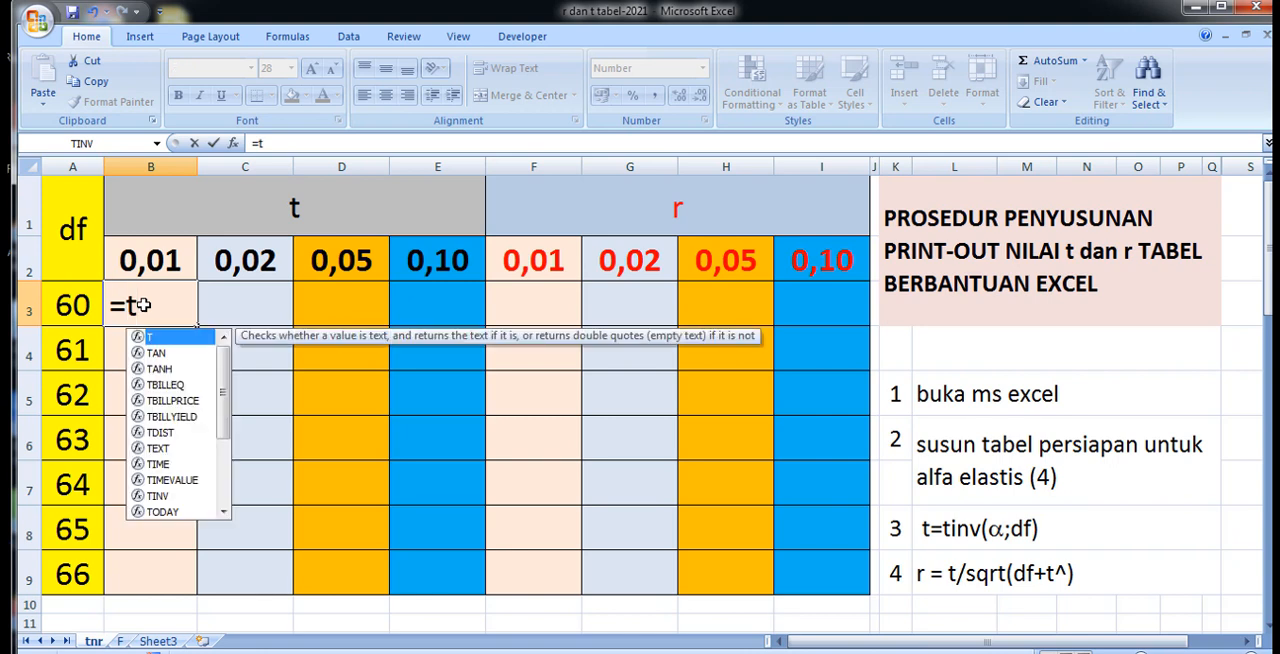
type("inv")
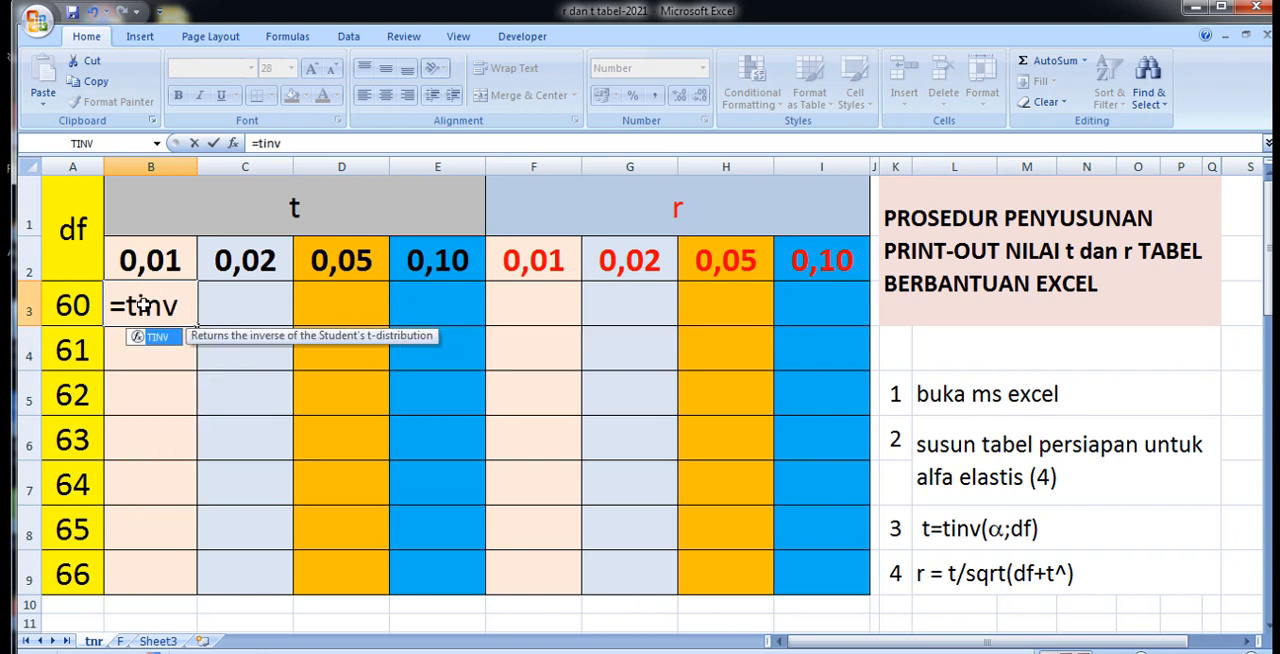
type("(")
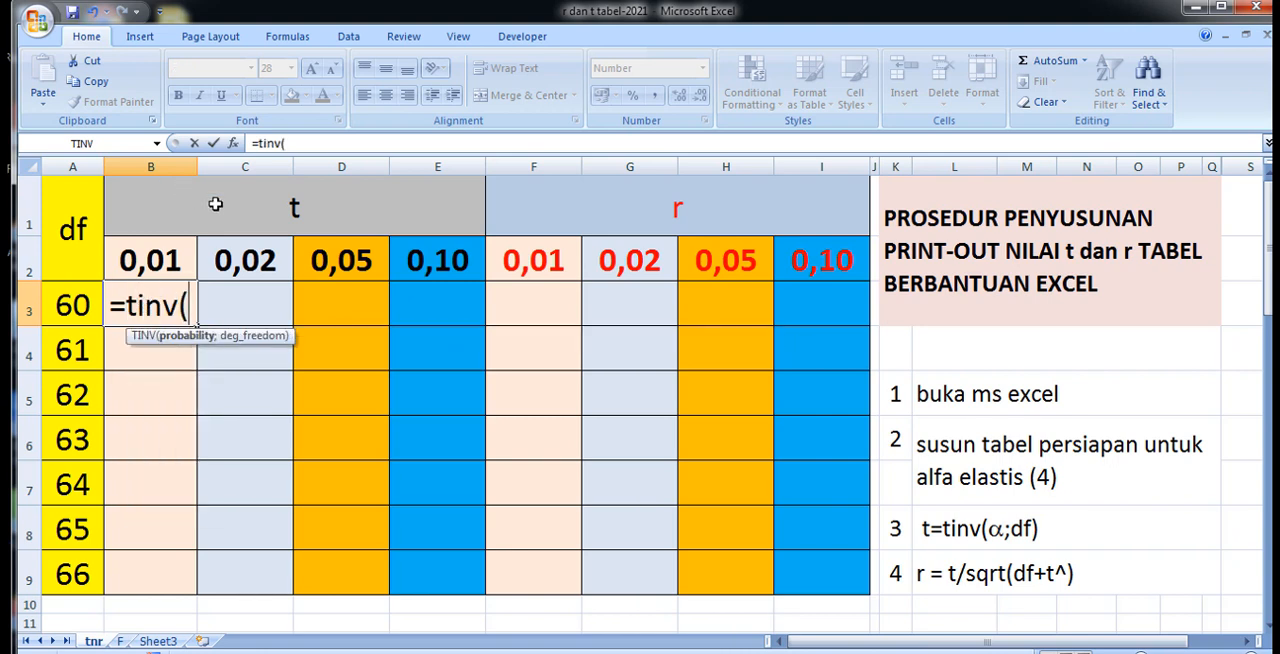
left_click(302, 143)
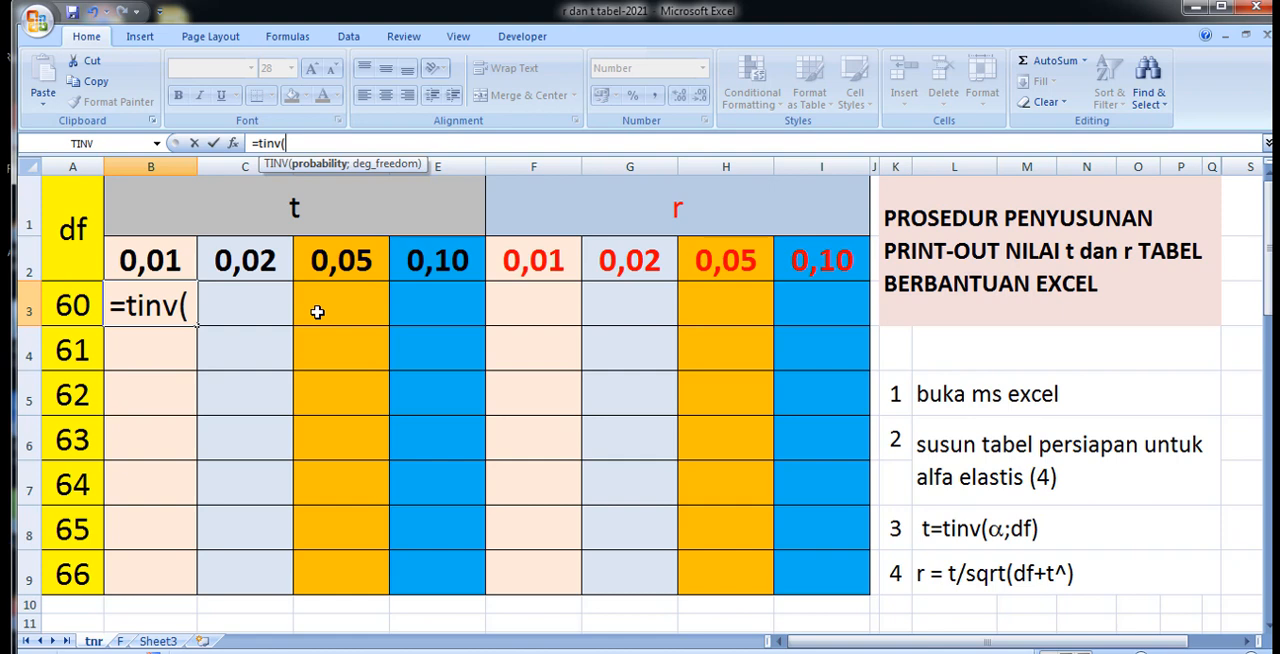
left_click(157, 268)
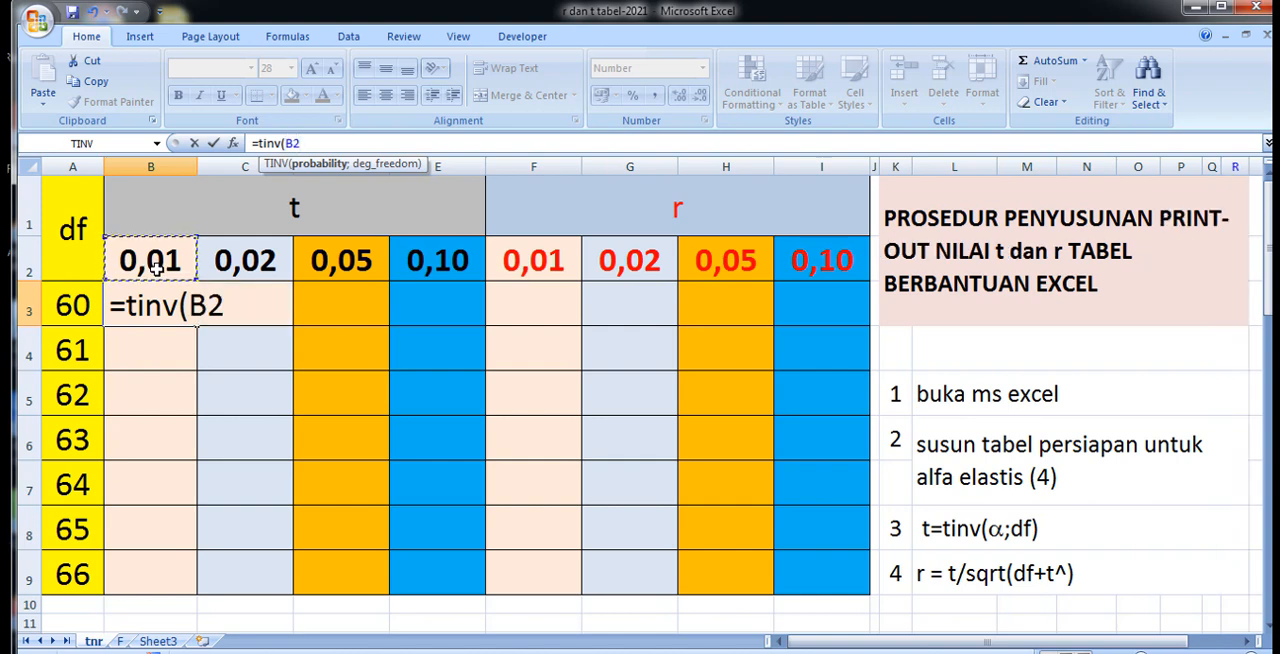
type(";")
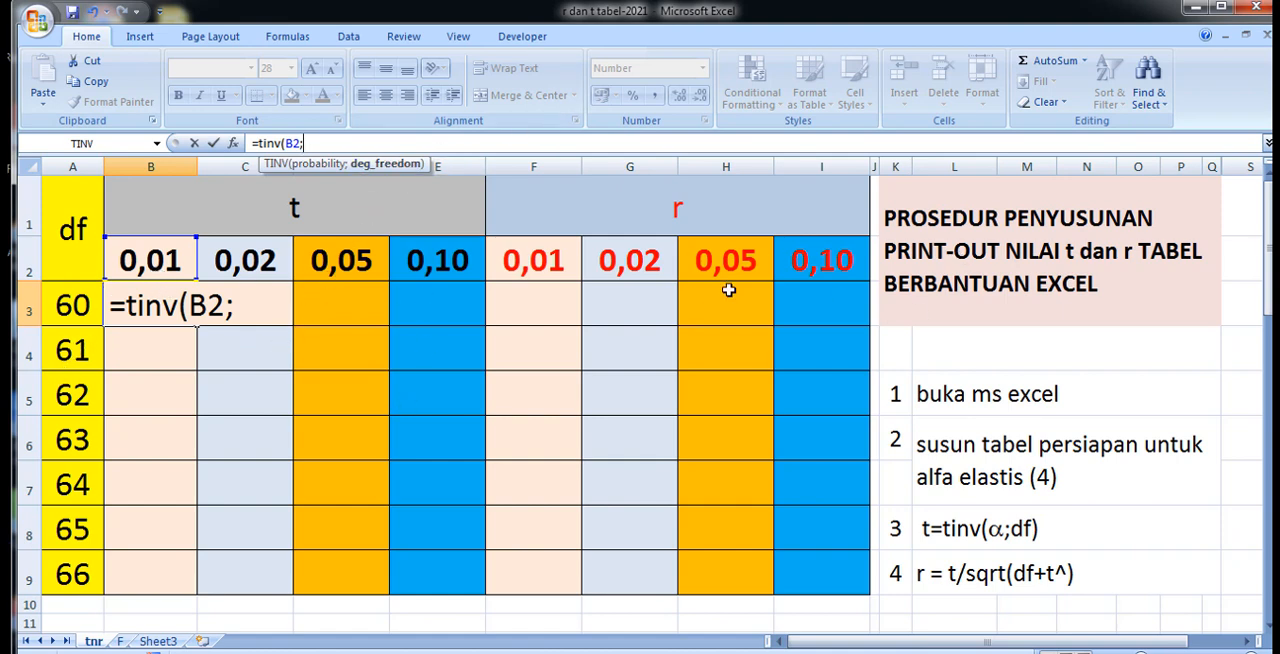
type("60")
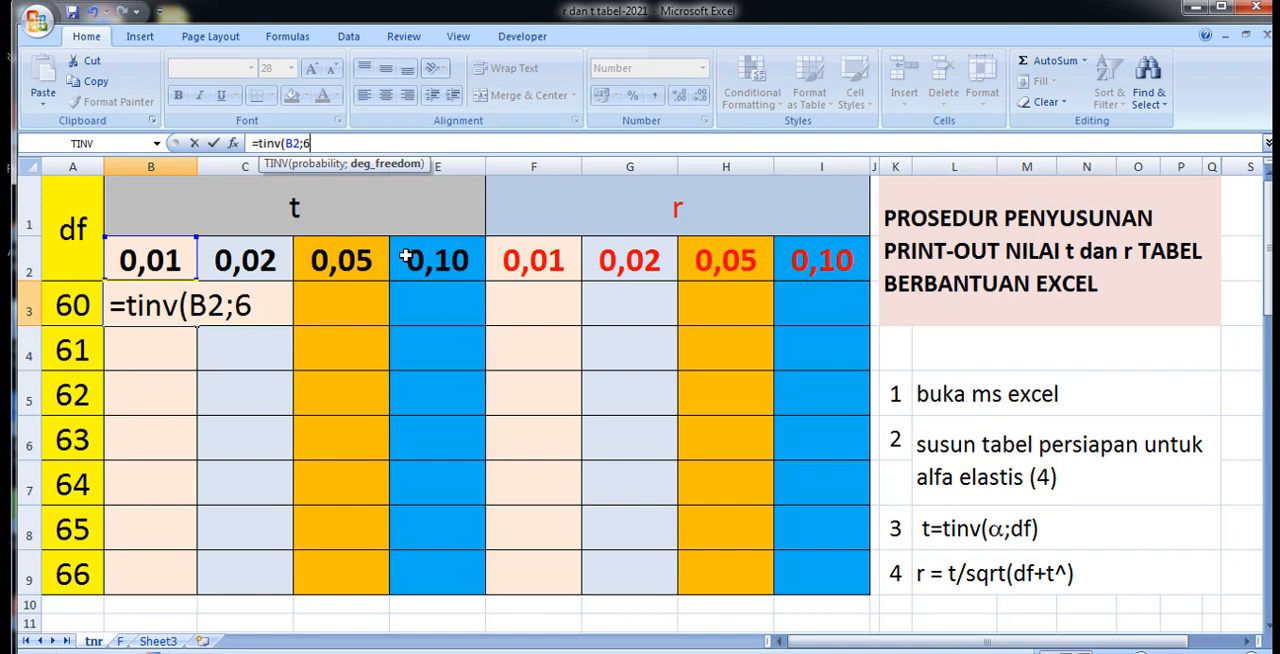
key("BackSpace")
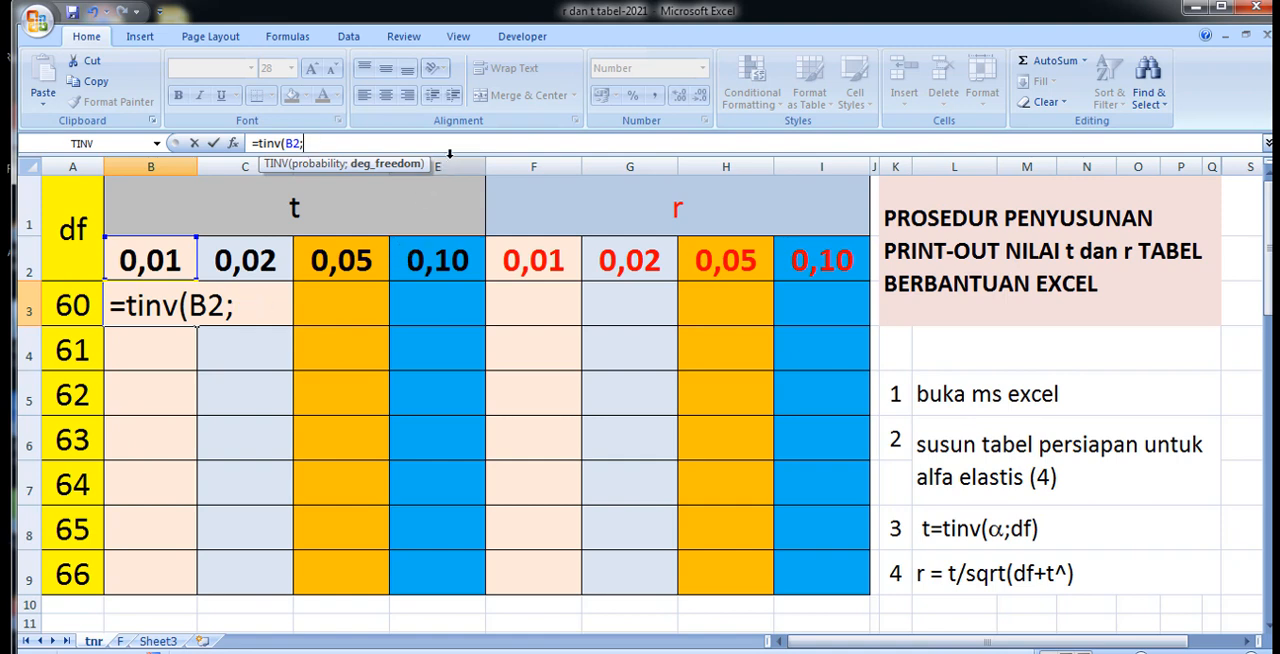
left_click(63, 305)
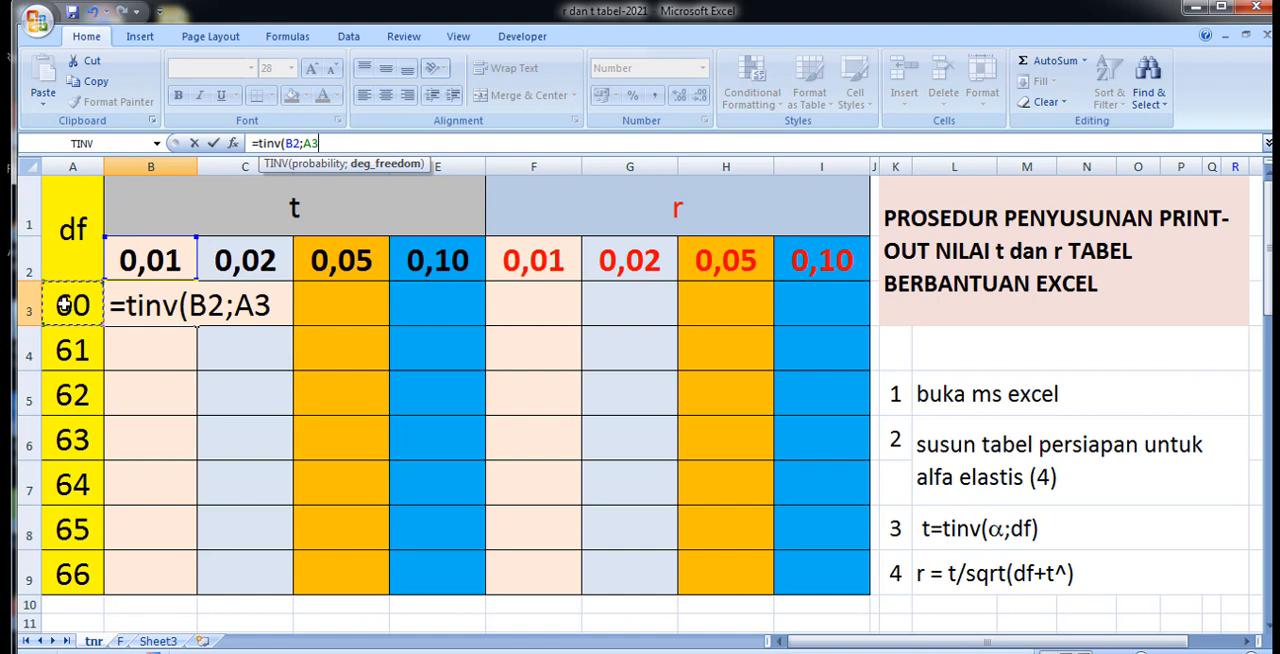
type(")")
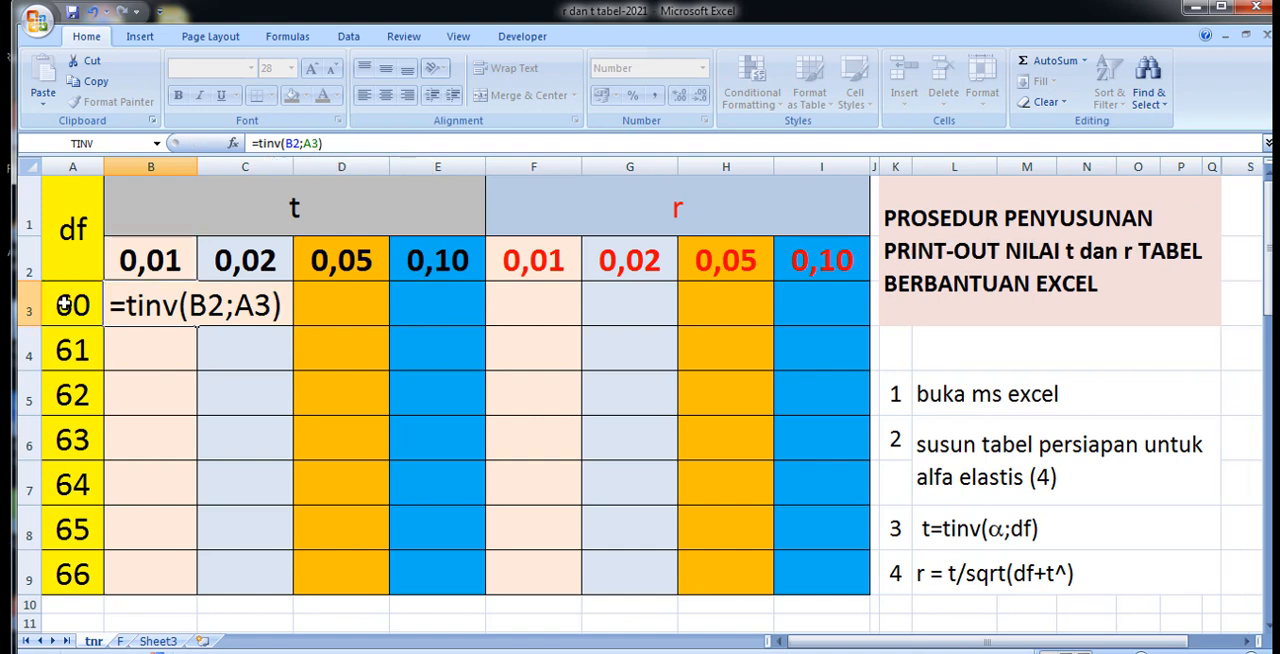
key("Return")
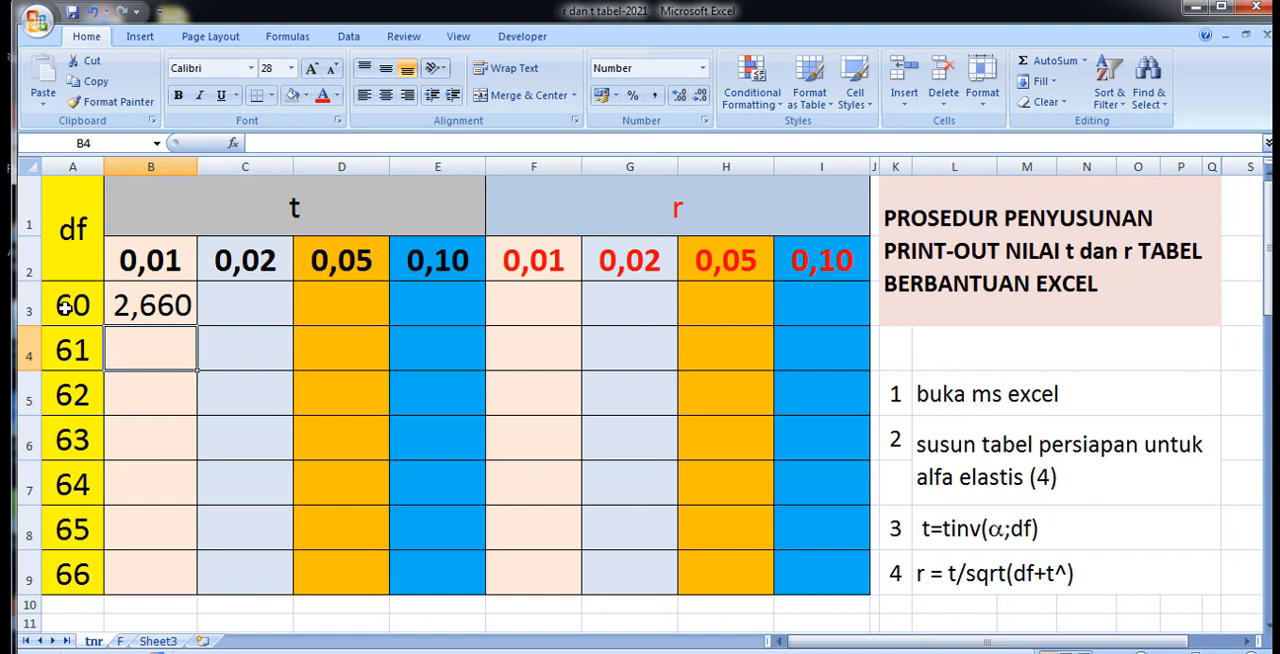
Dismiss the Windows color scheme prompt and try to fill the B3 formula down through B9.
left_click(150, 305)
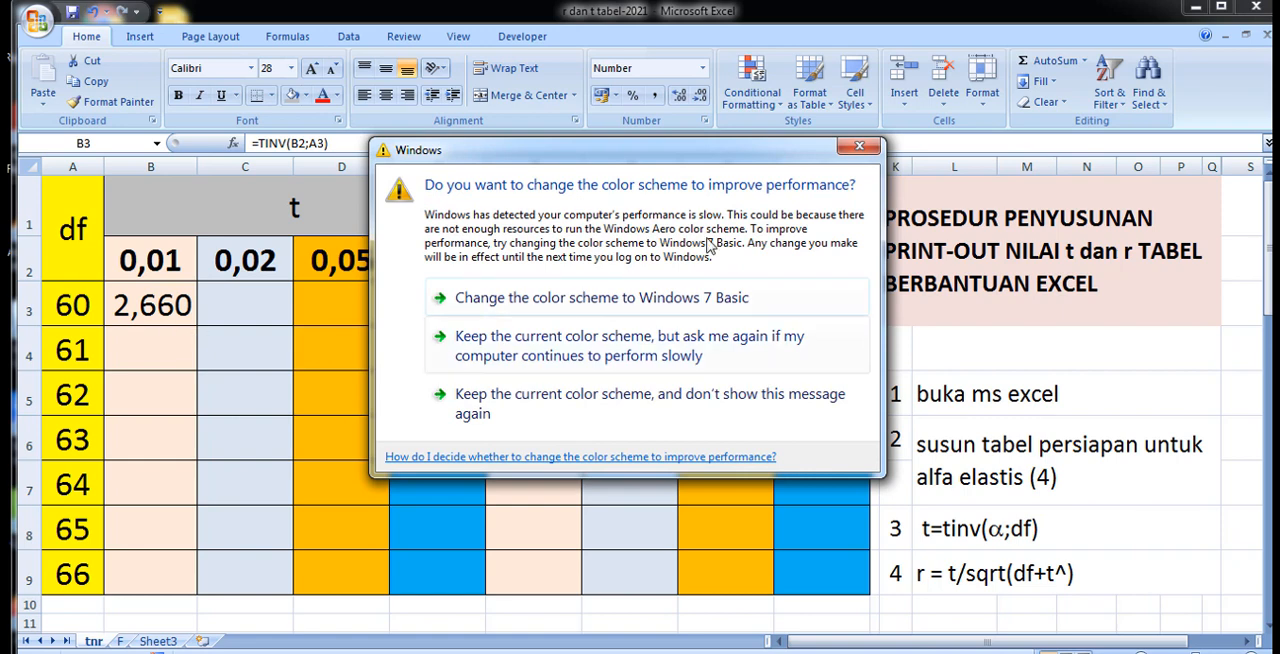
left_click(866, 150)
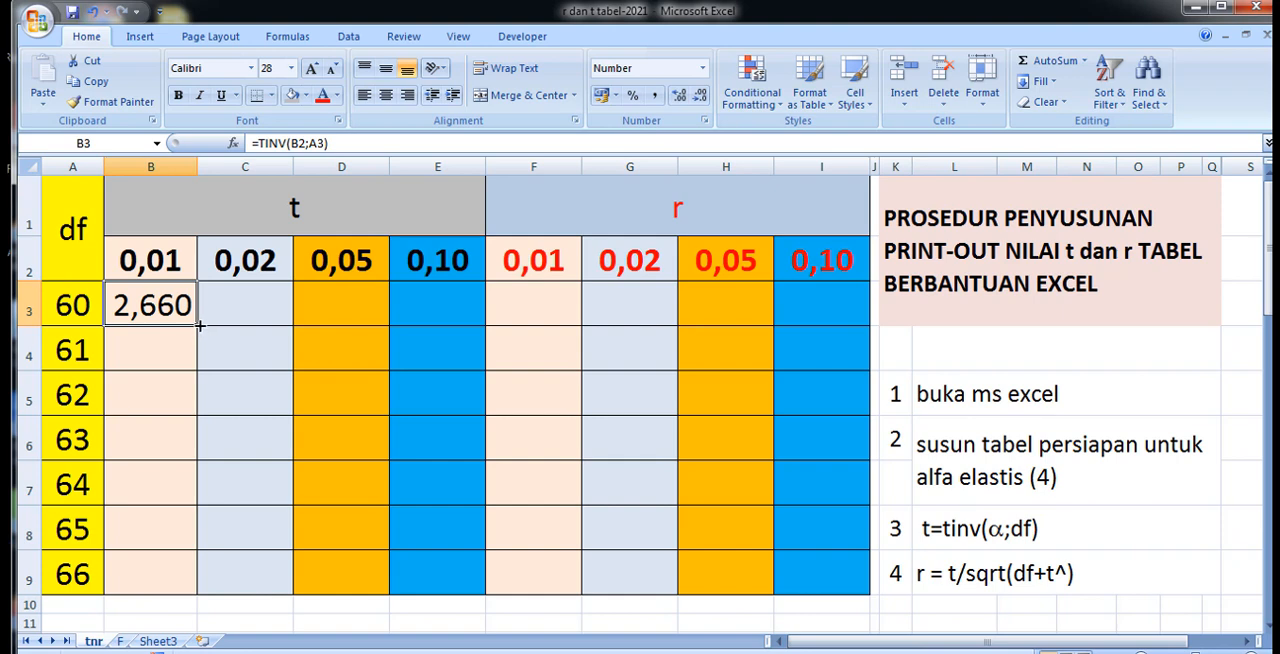
left_click_drag(200, 325, 192, 598)
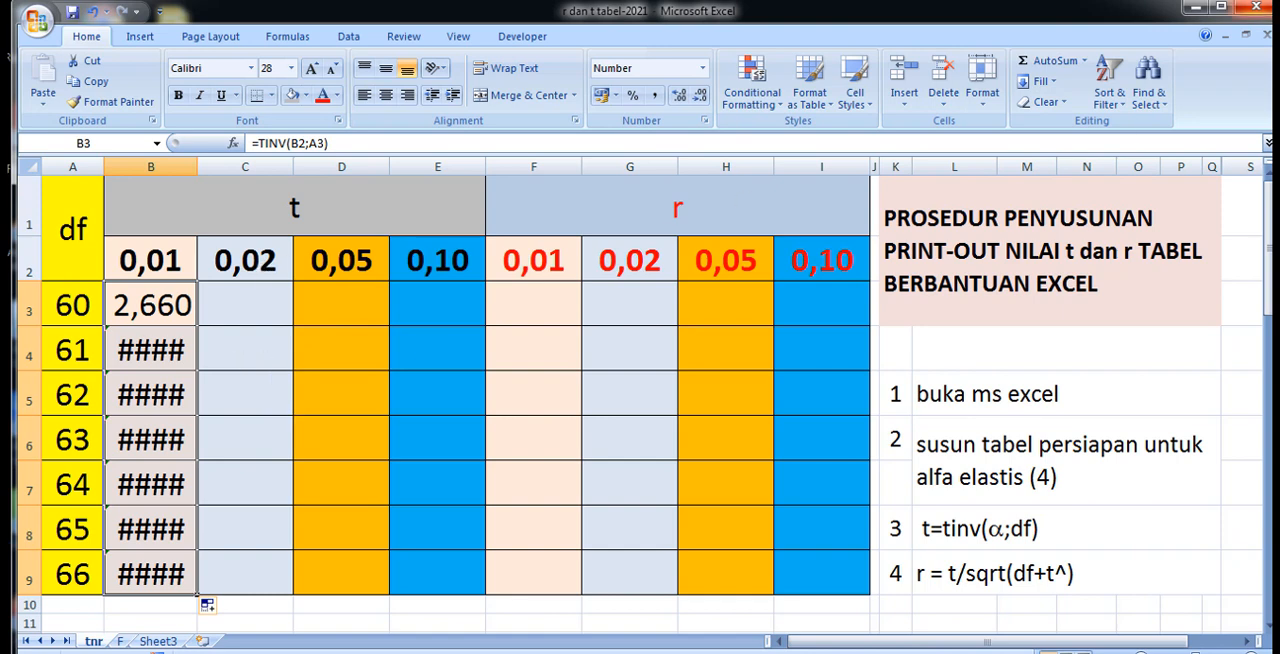
Lock the row of the alpha reference in B3 so that the formula reads =TINV(B$2;A3).
left_click(150, 304)
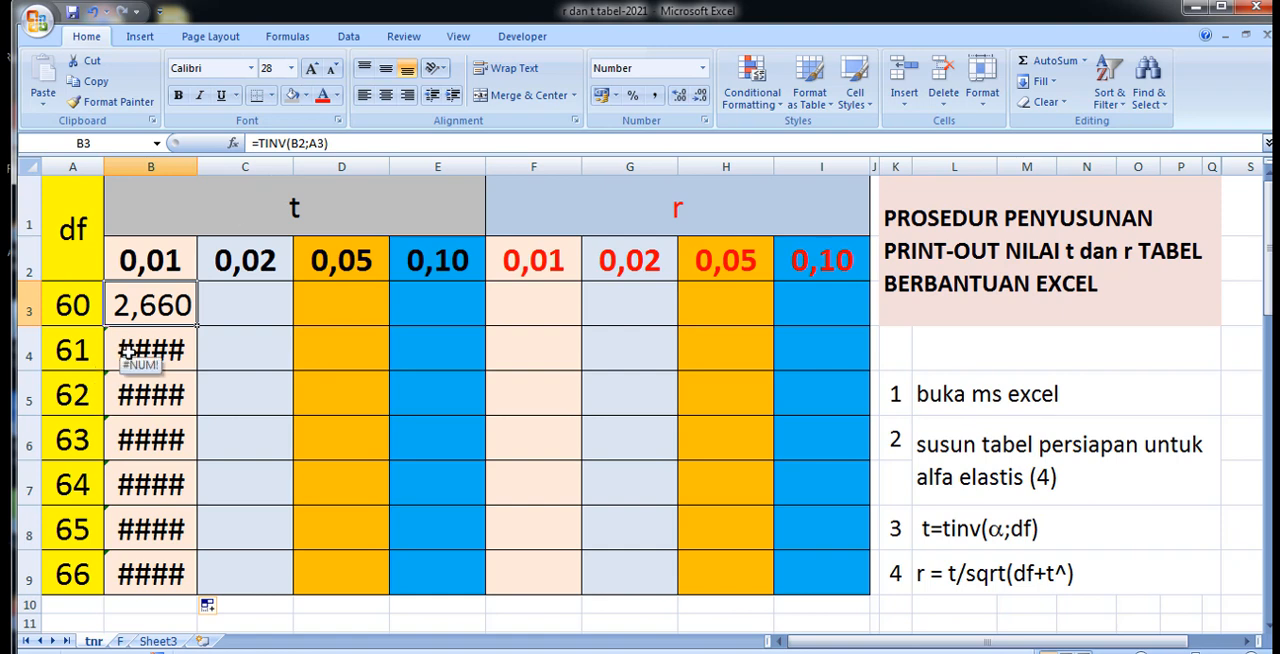
left_click(301, 143)
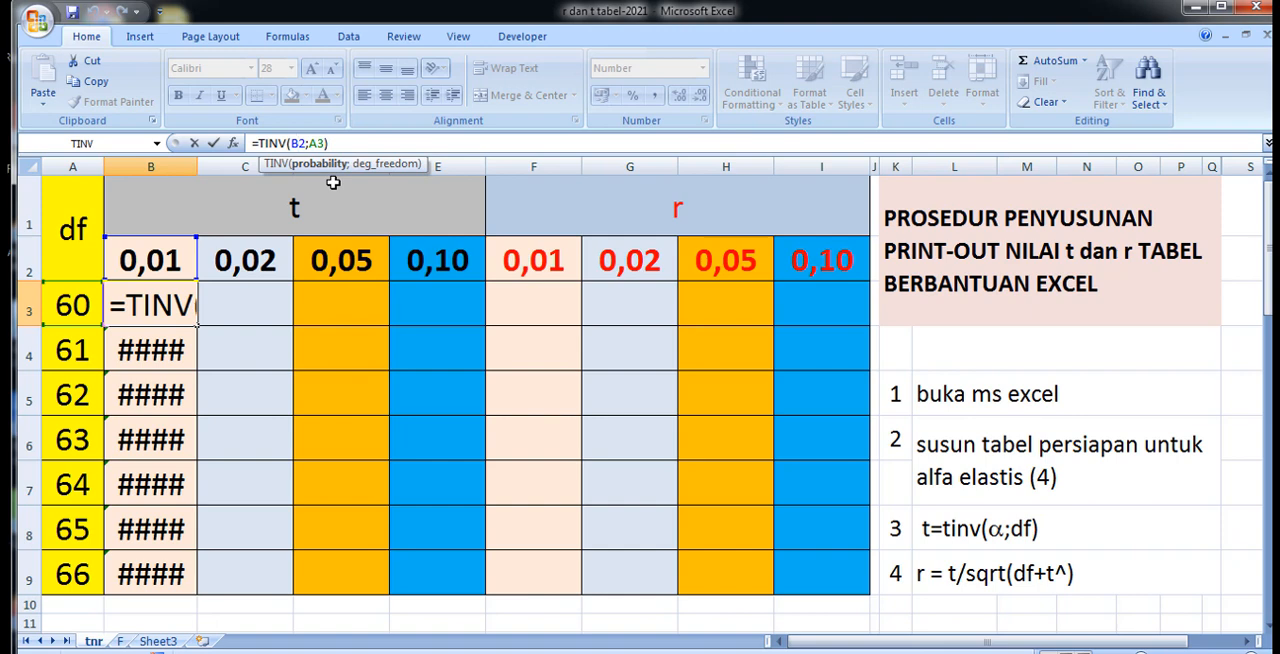
type("$")
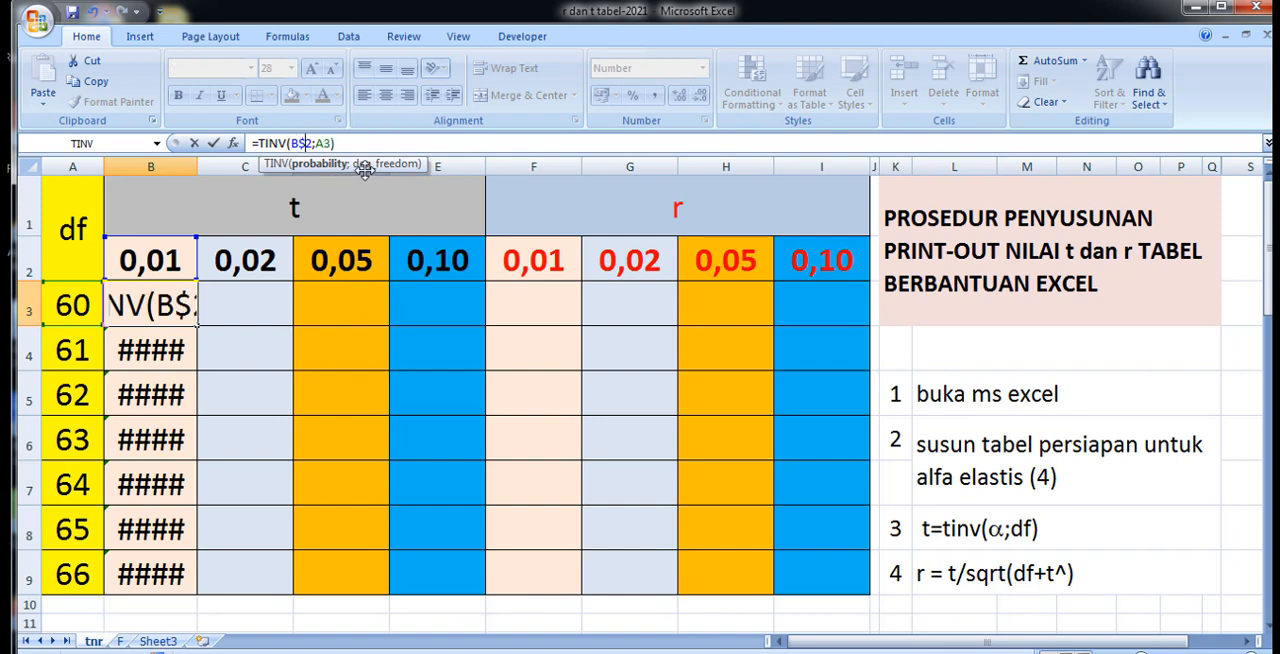
key("Return")
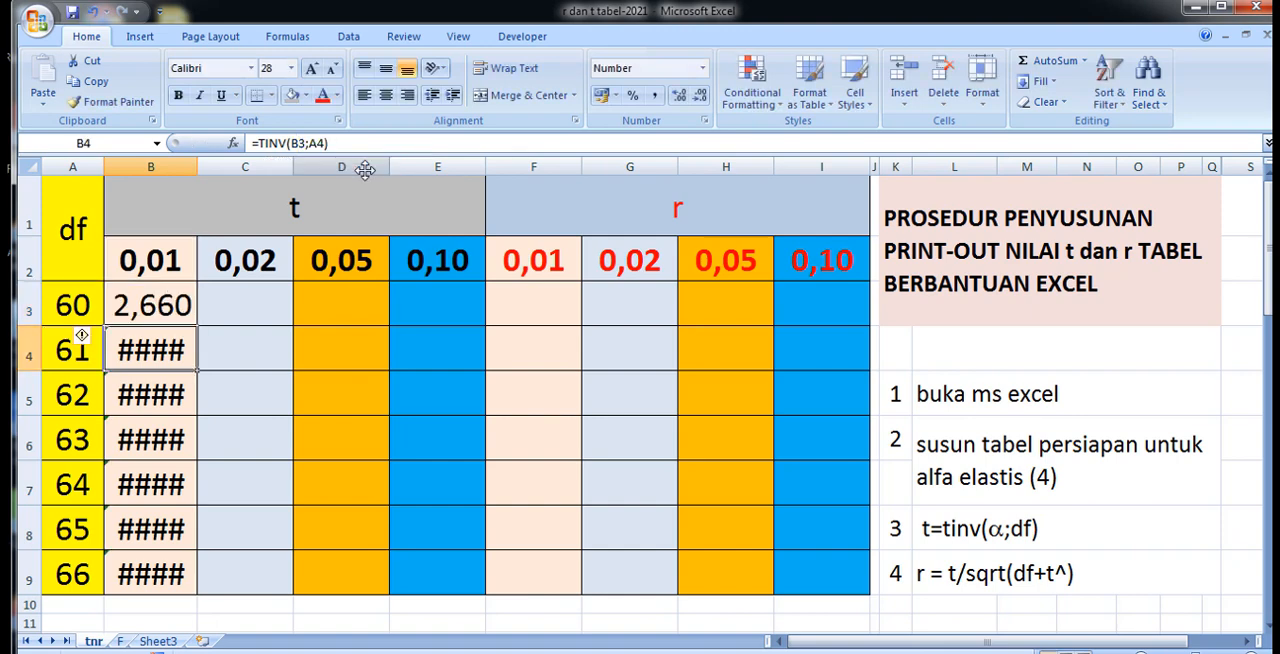
Fill the B3 formula down through B9 for df 61 to 66 in the 0,01 column.
left_click(127, 312)
left_click_drag(199, 326, 215, 593)
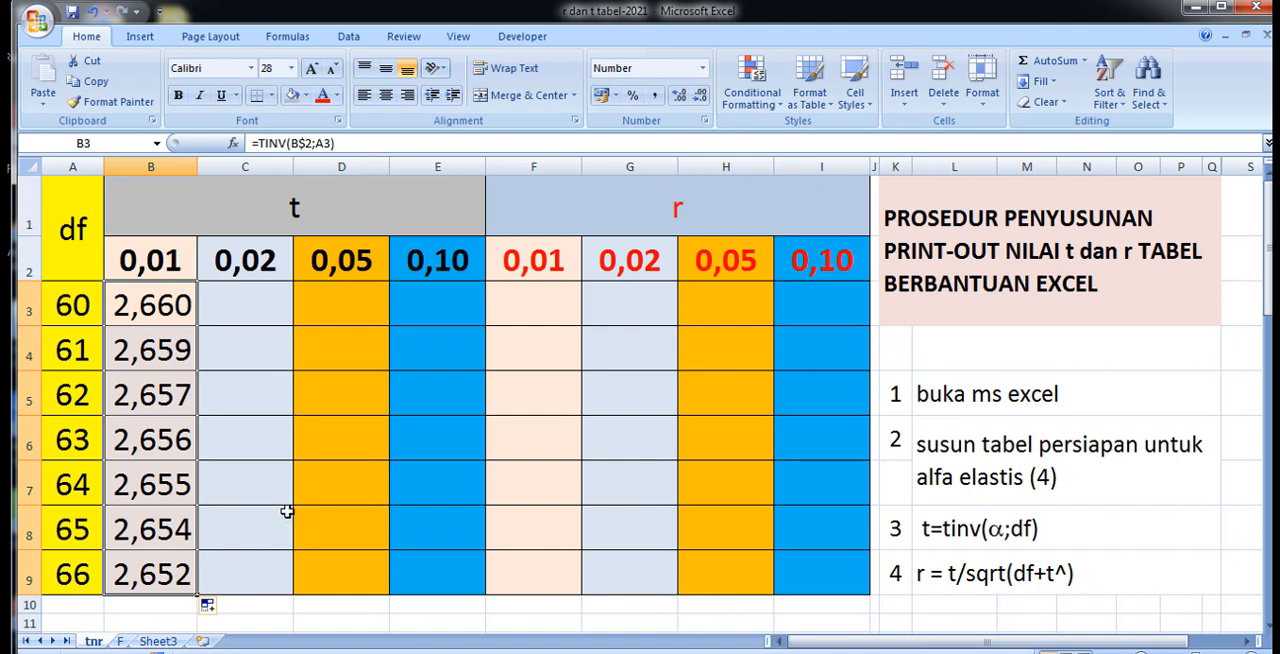
left_click(136, 306)
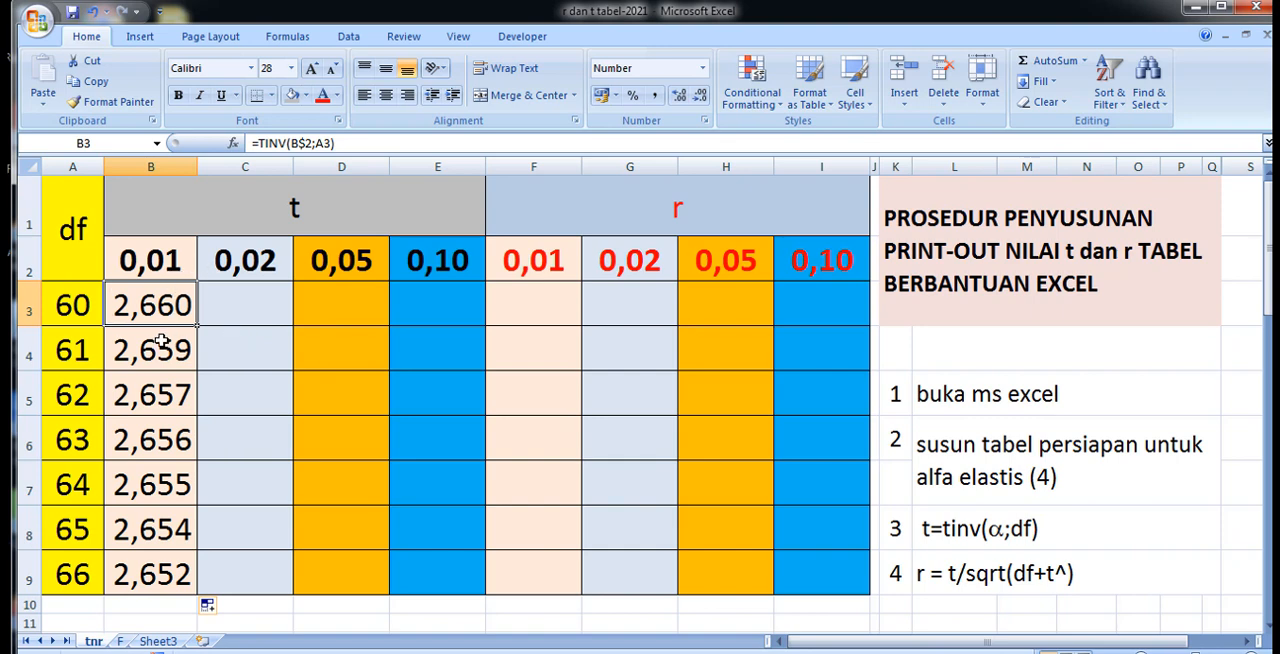
Copy the t formula from B3 across into C3 by extending the fill one column.
left_click(241, 318)
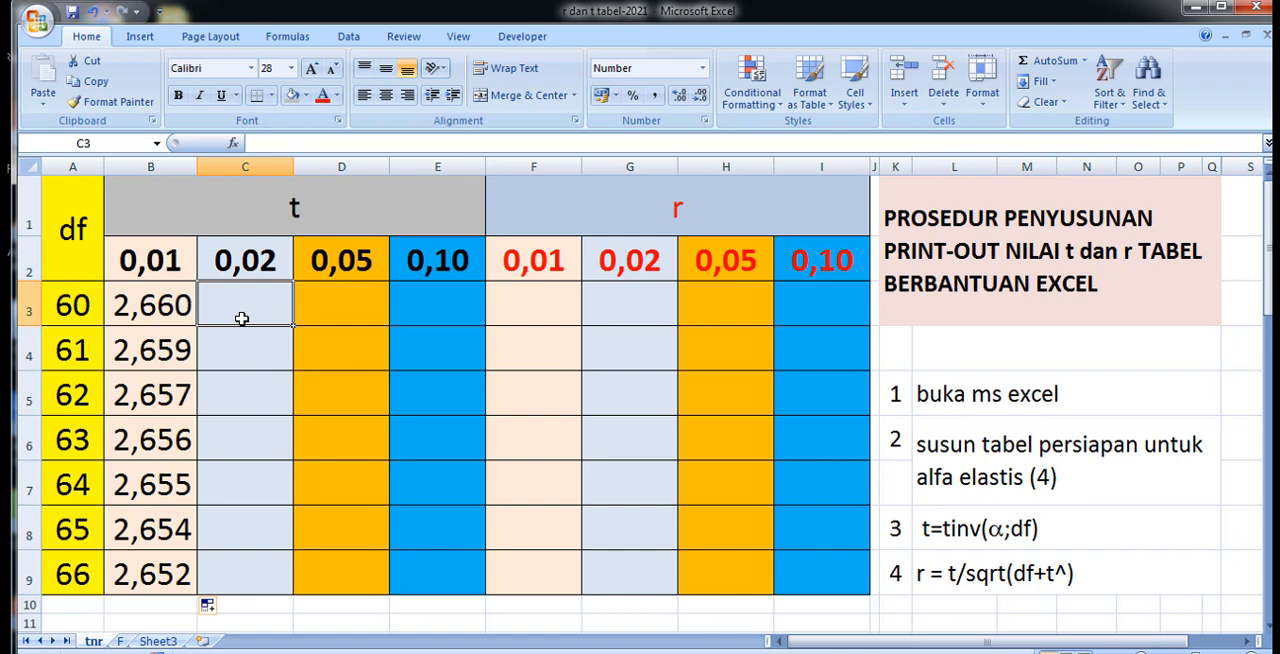
left_click(128, 305)
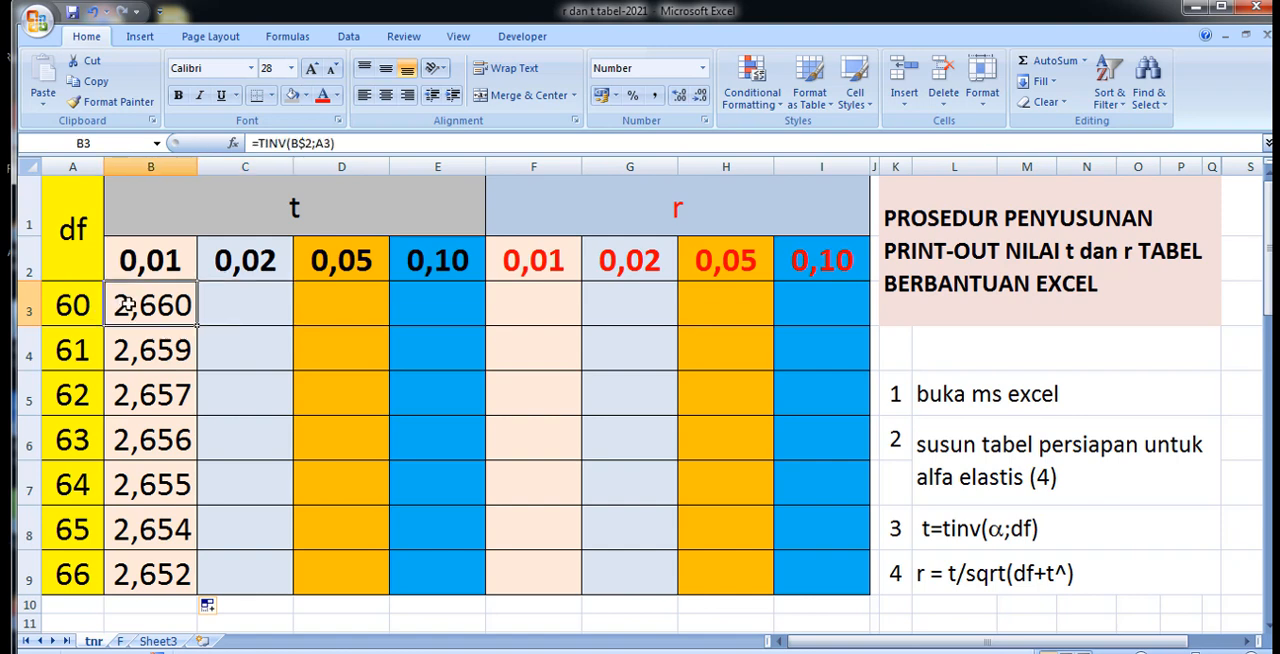
left_click(244, 305)
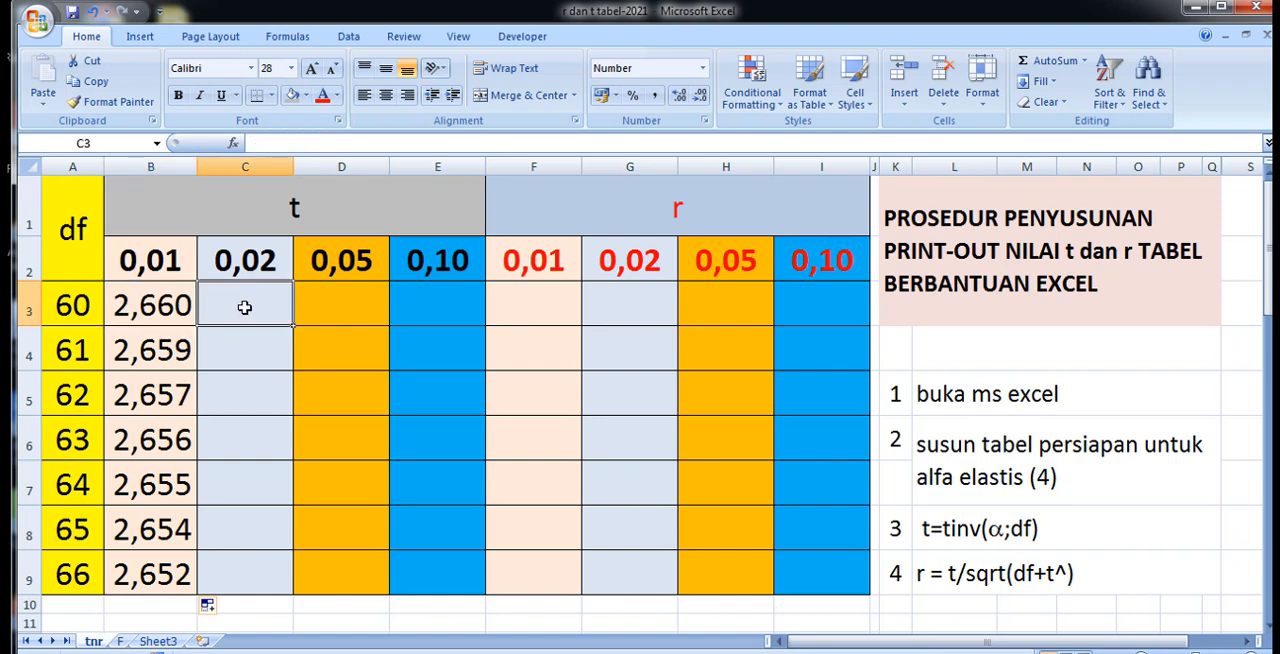
left_click(170, 306)
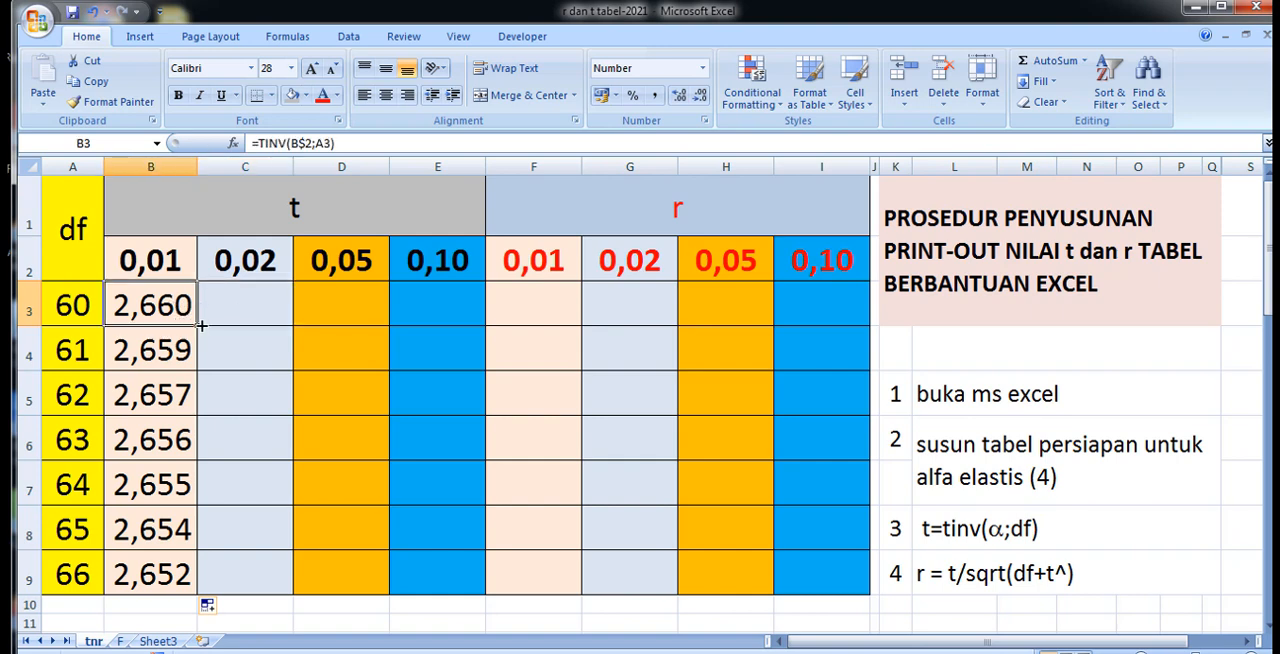
left_click_drag(198, 326, 282, 325)
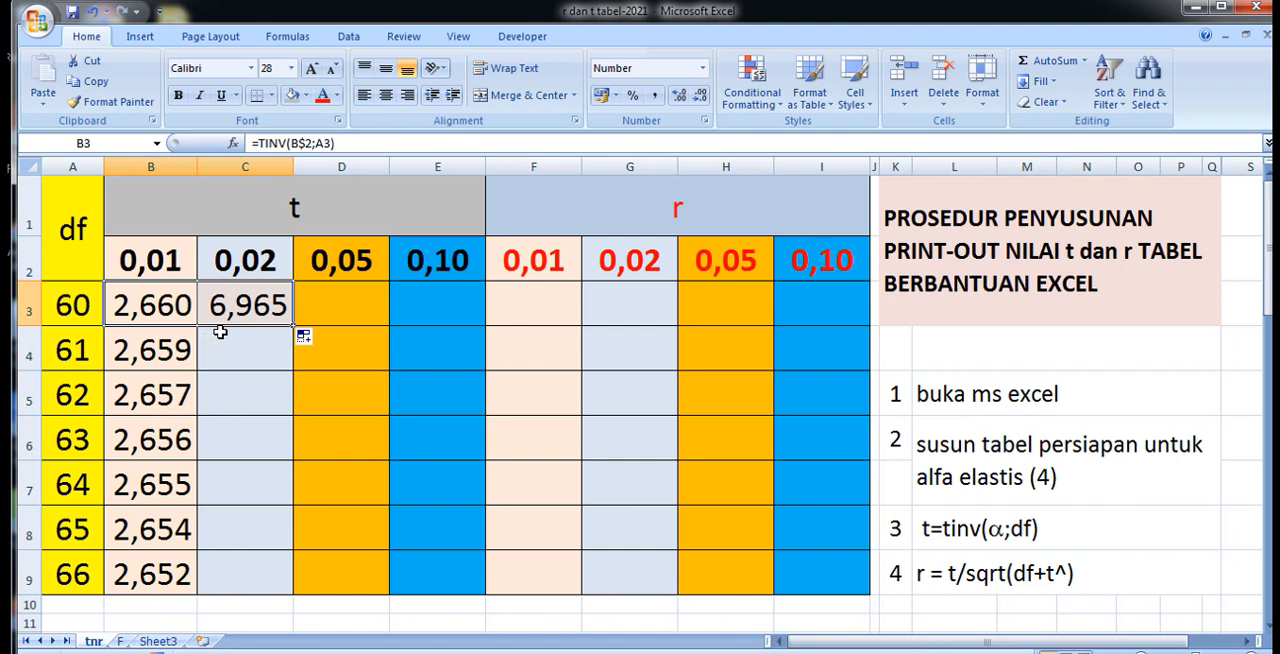
Correct the degrees-of-freedom reference in C3 so that the formula reads =TINV(C$2;A3).
left_click(248, 305)
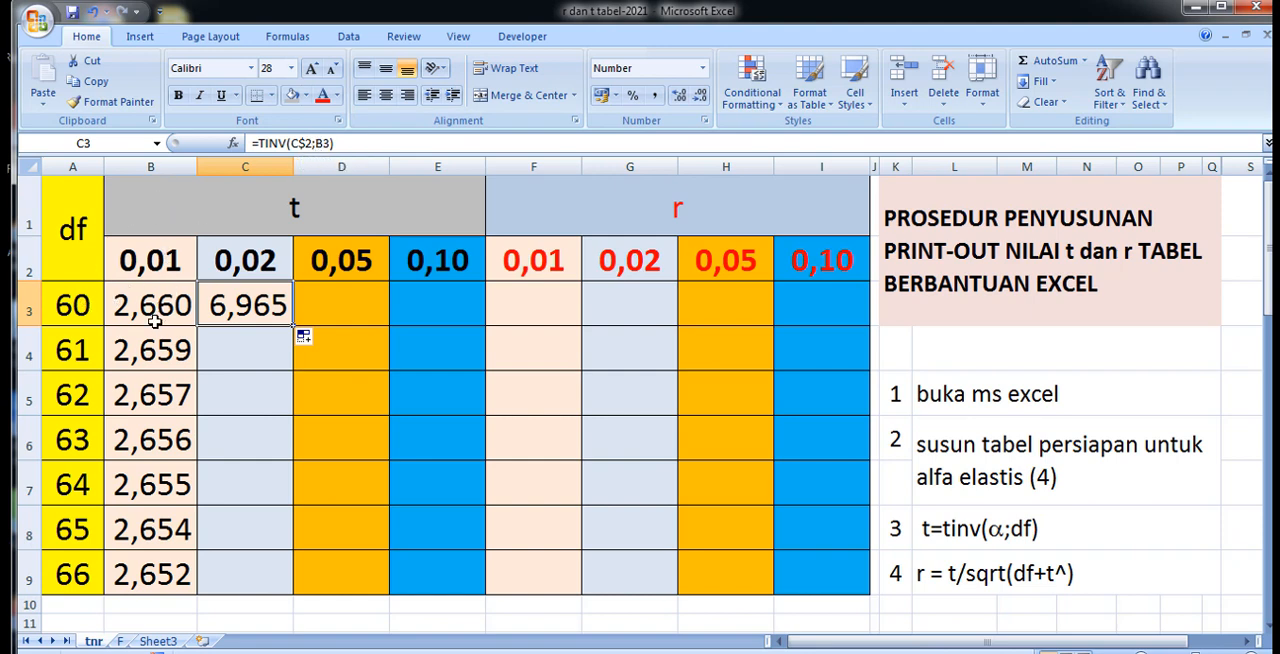
left_click_drag(317, 143, 323, 143)
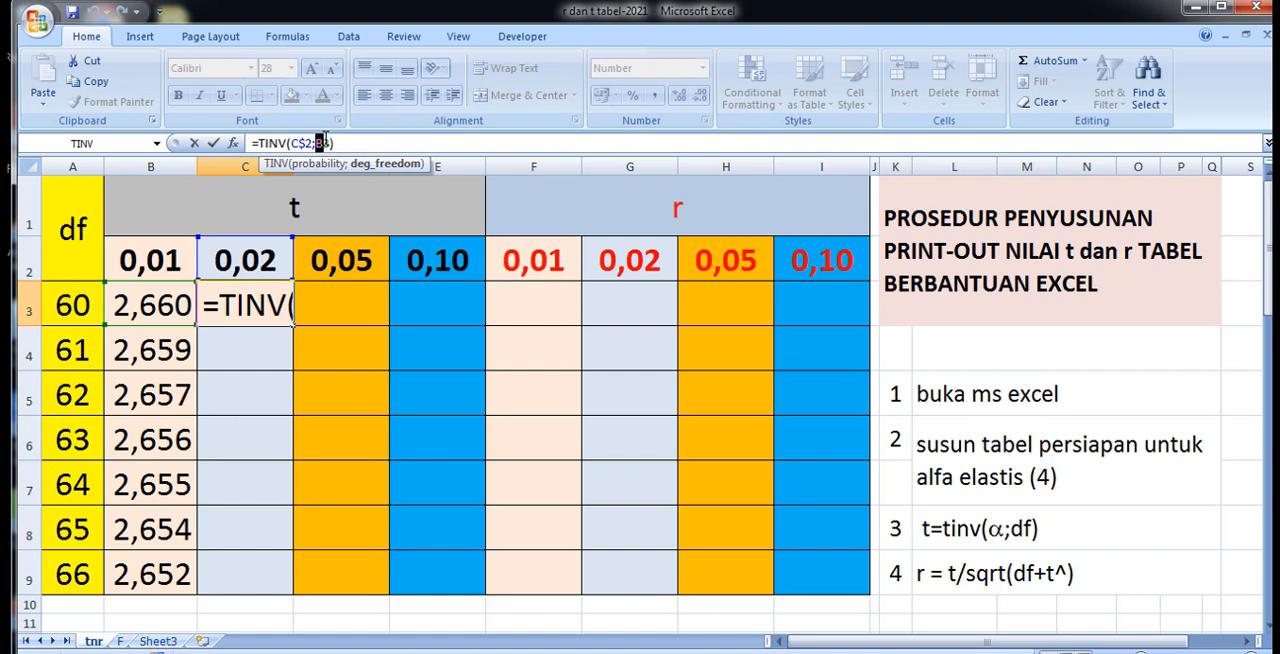
type("a")
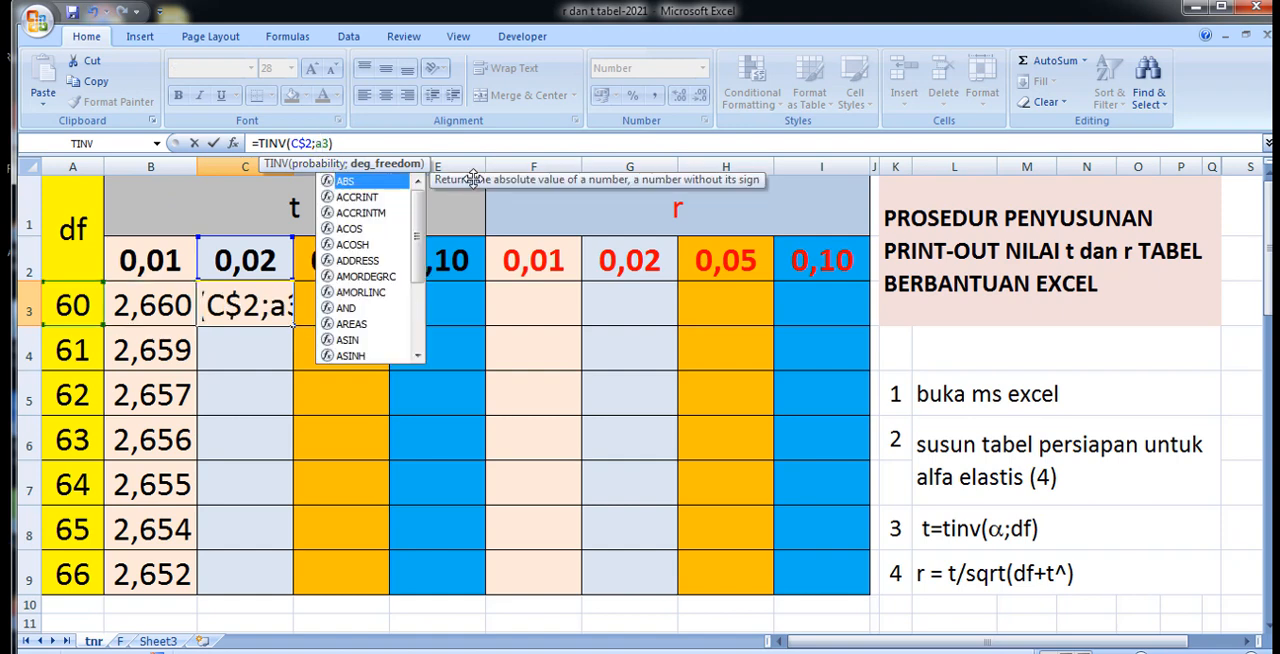
key("Return")
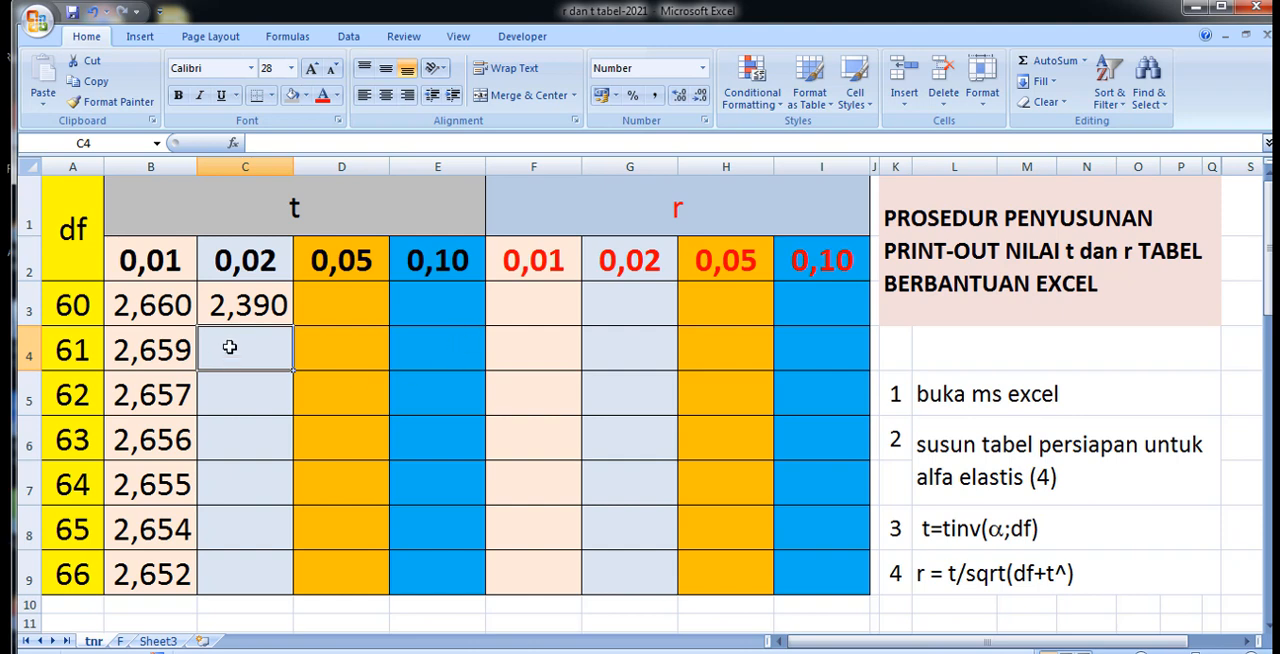
Give C3 the light blue fill color that matches the rest of the 0,02 column, and reselect the cell.
left_click(239, 284)
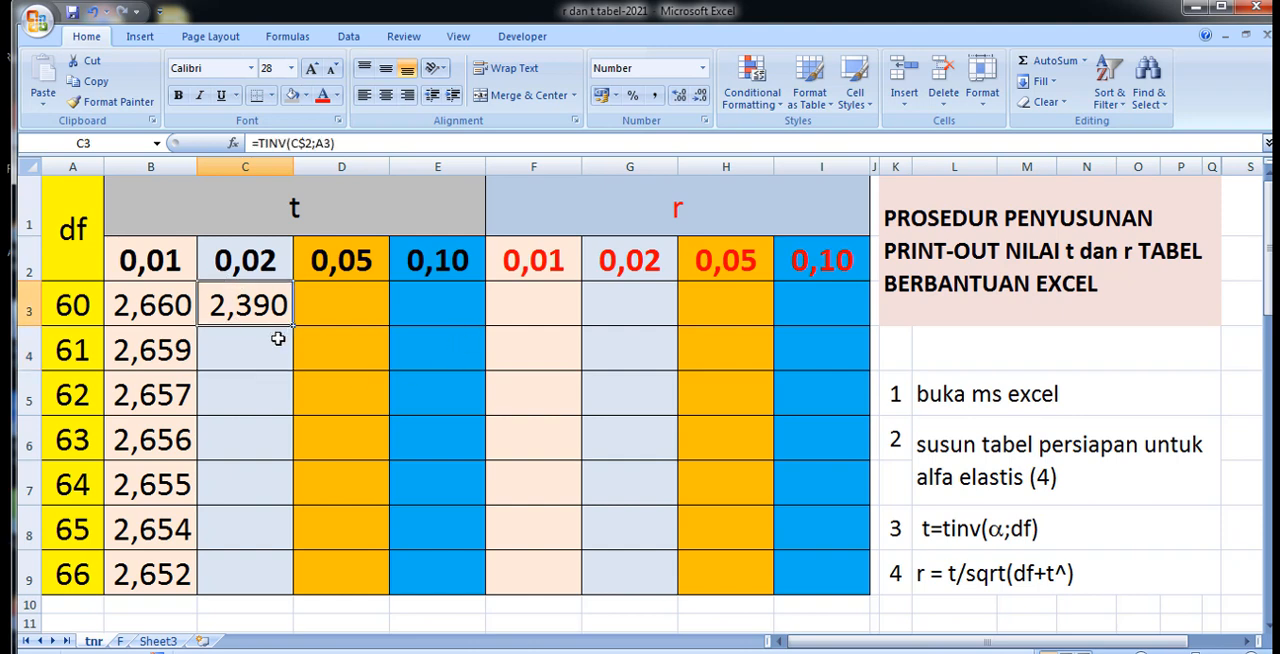
left_click(306, 97)
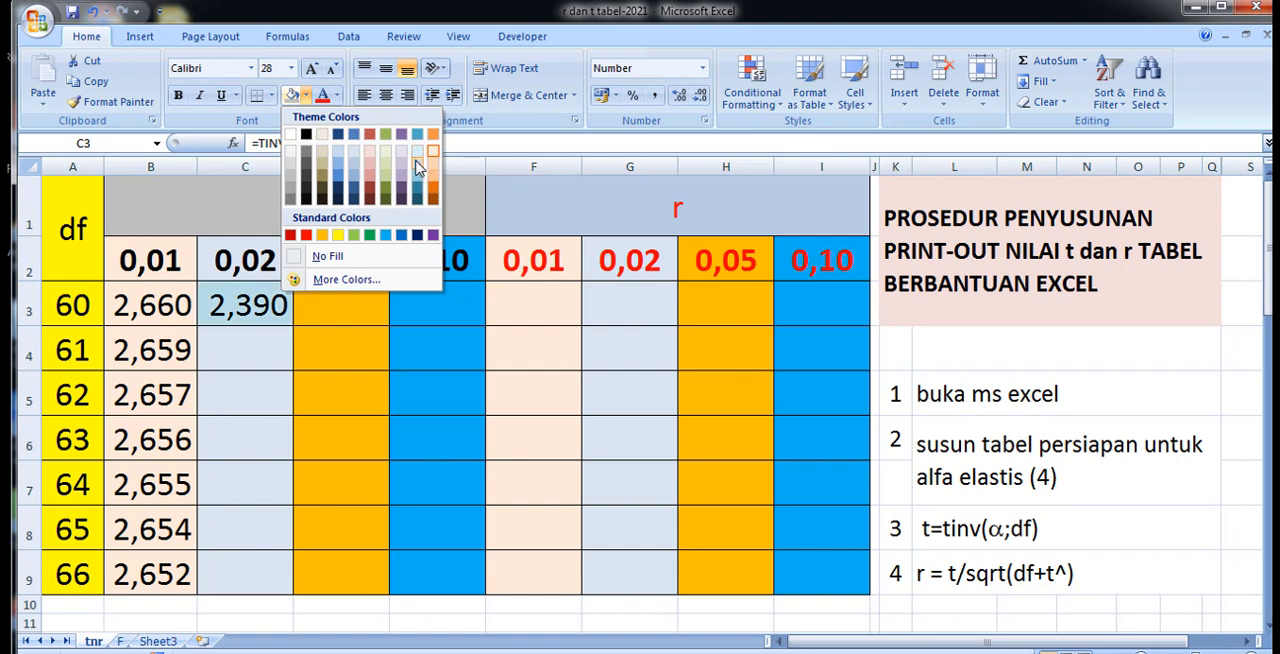
left_click(358, 157)
left_click(248, 422)
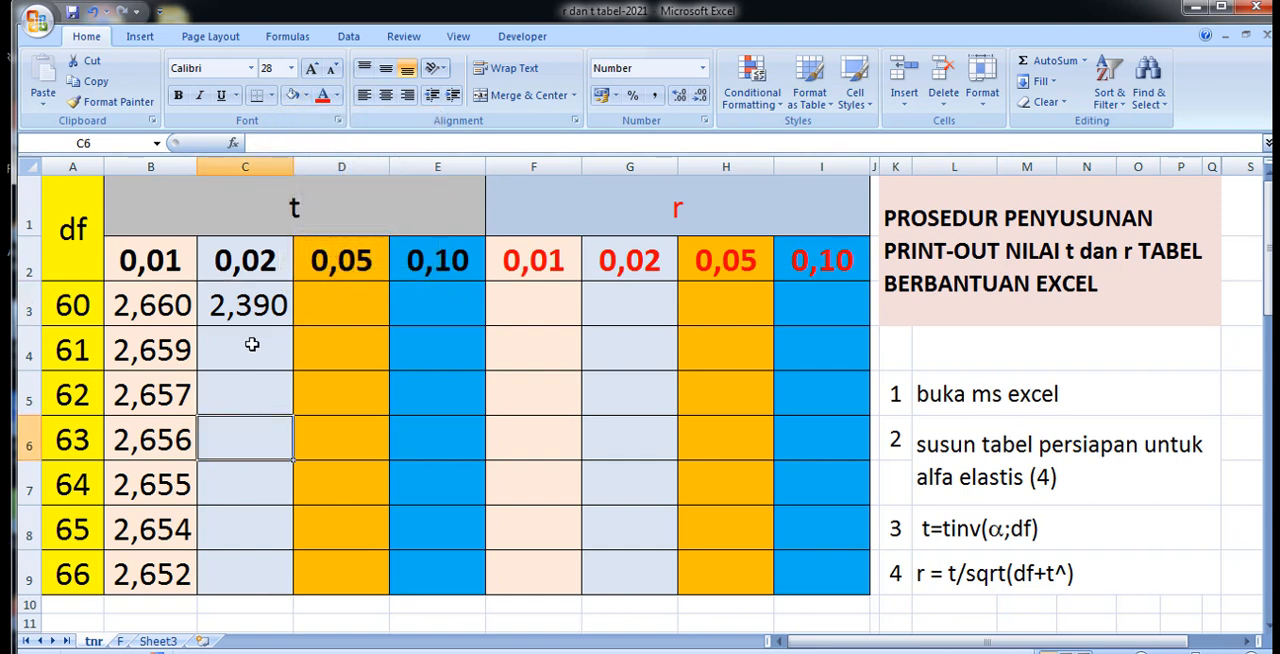
left_click(230, 302)
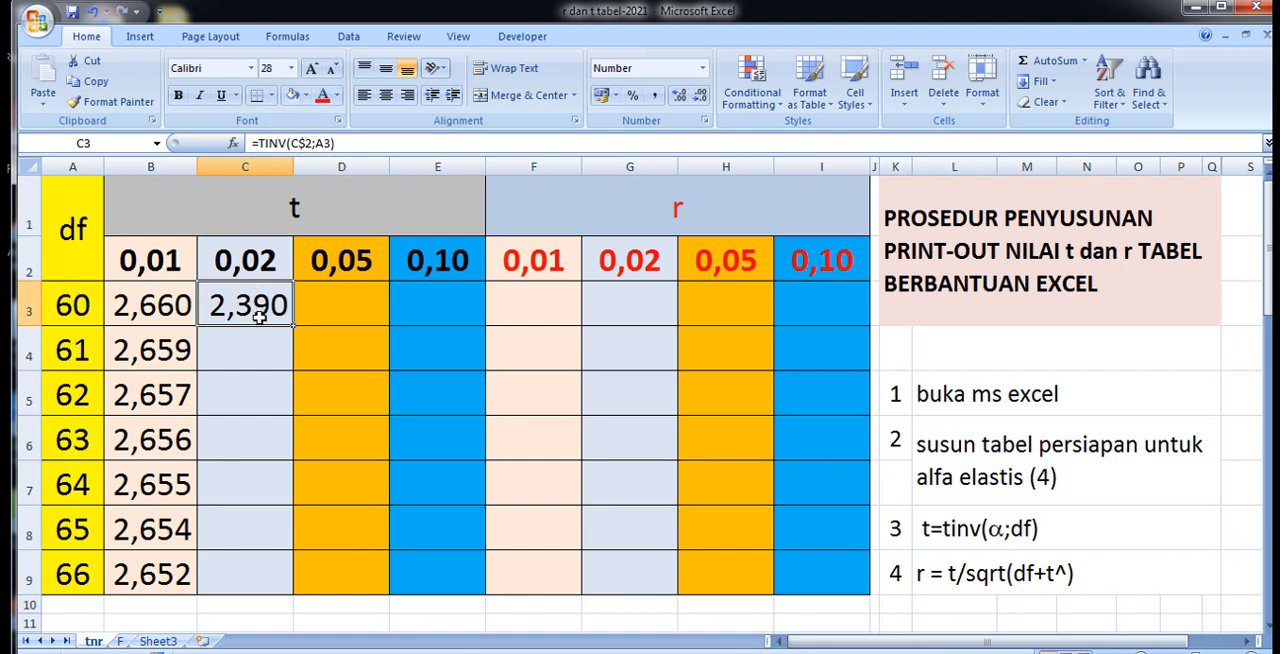
Fill the C3 formula down through C9, and copy it one column across into D3.
left_click_drag(294, 327, 282, 592)
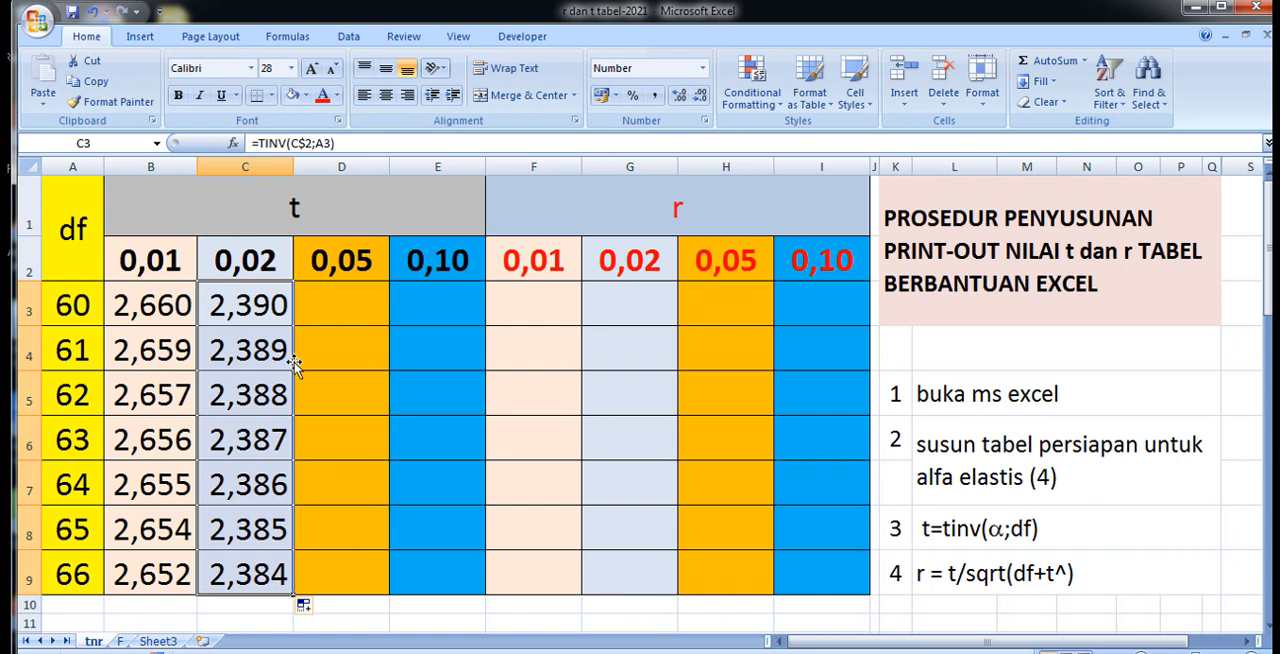
left_click(327, 309)
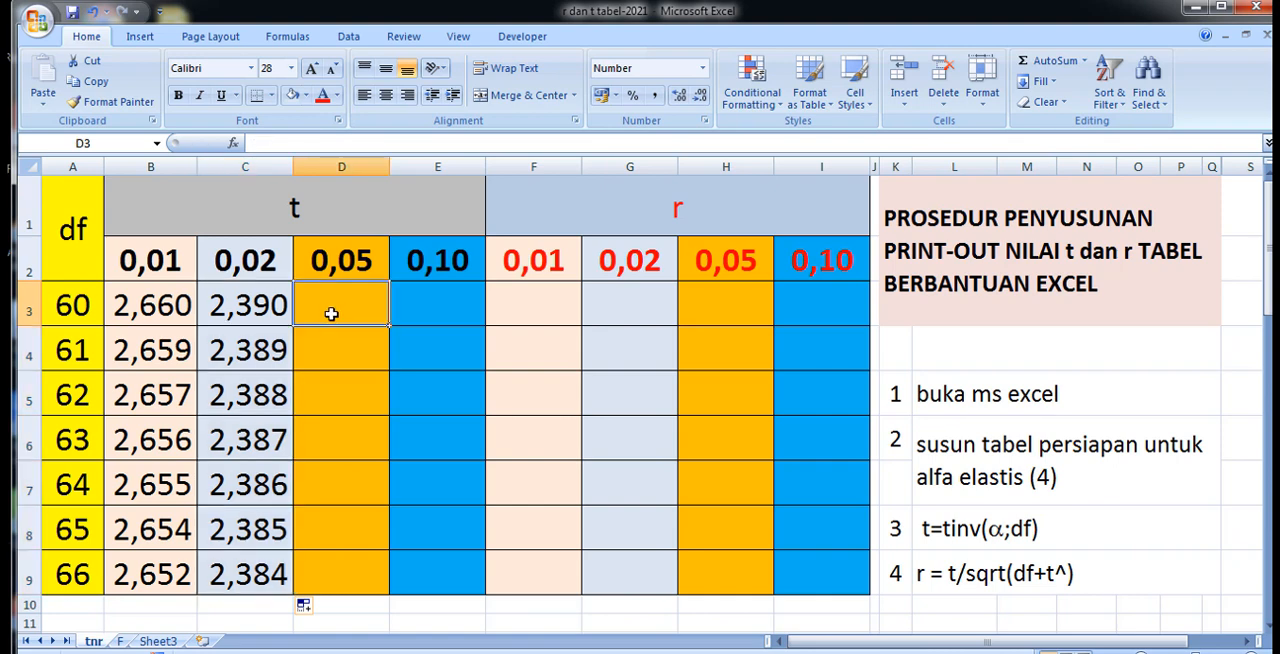
left_click(258, 307)
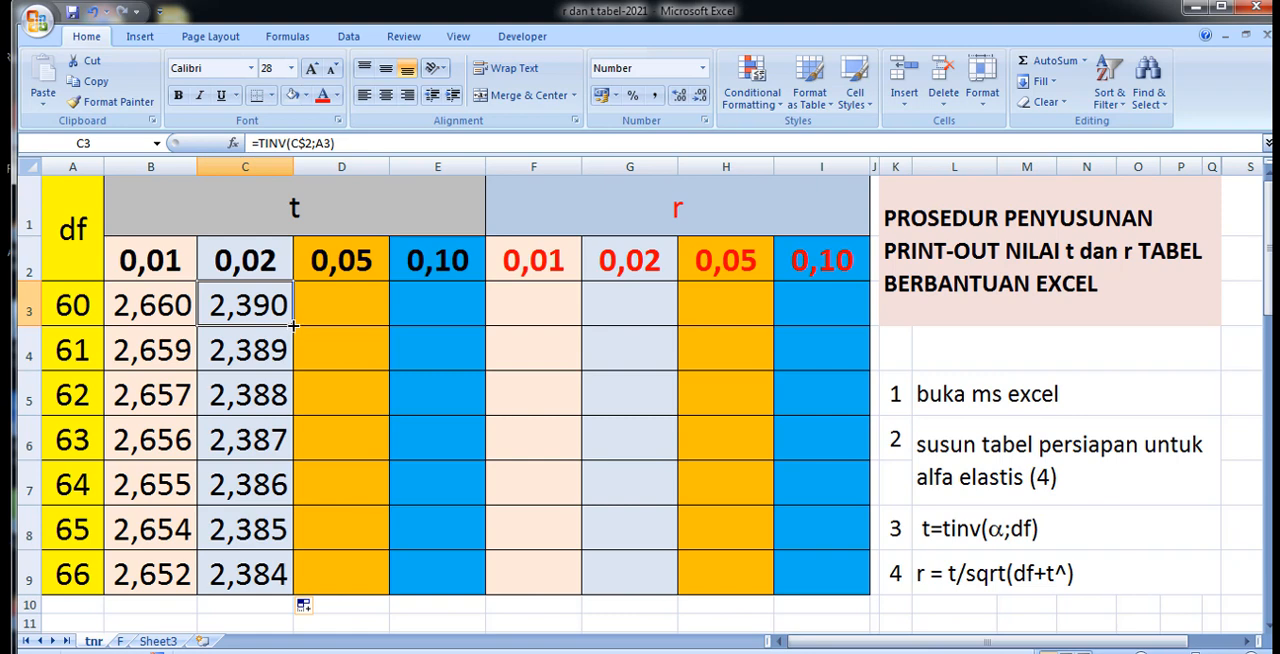
left_click_drag(293, 325, 361, 334)
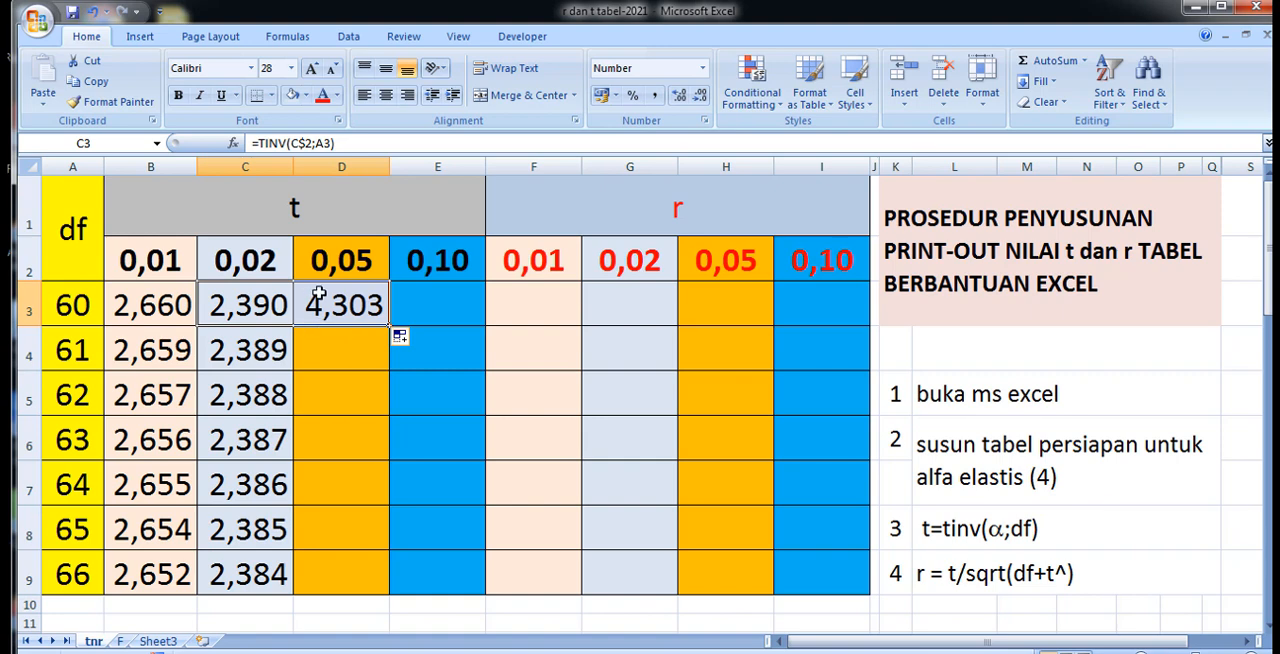
Correct the degrees-of-freedom reference in D3 so that the formula reads =TINV(D$2;A3).
left_click(325, 309)
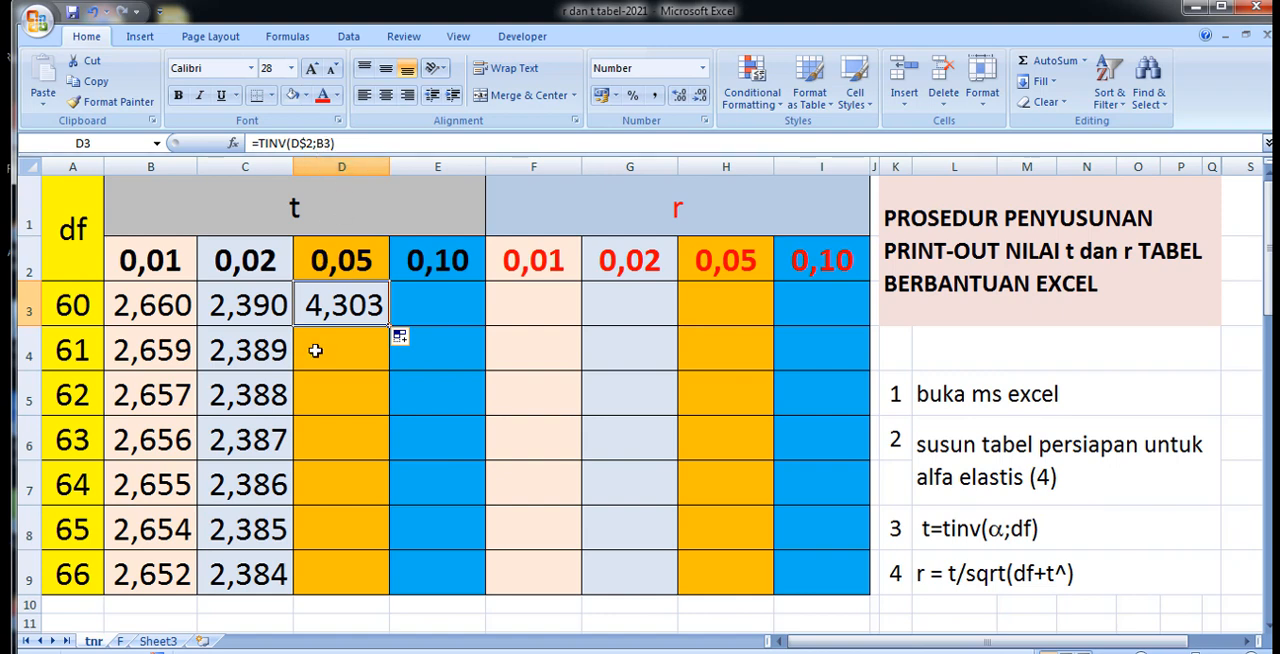
double_click(320, 143)
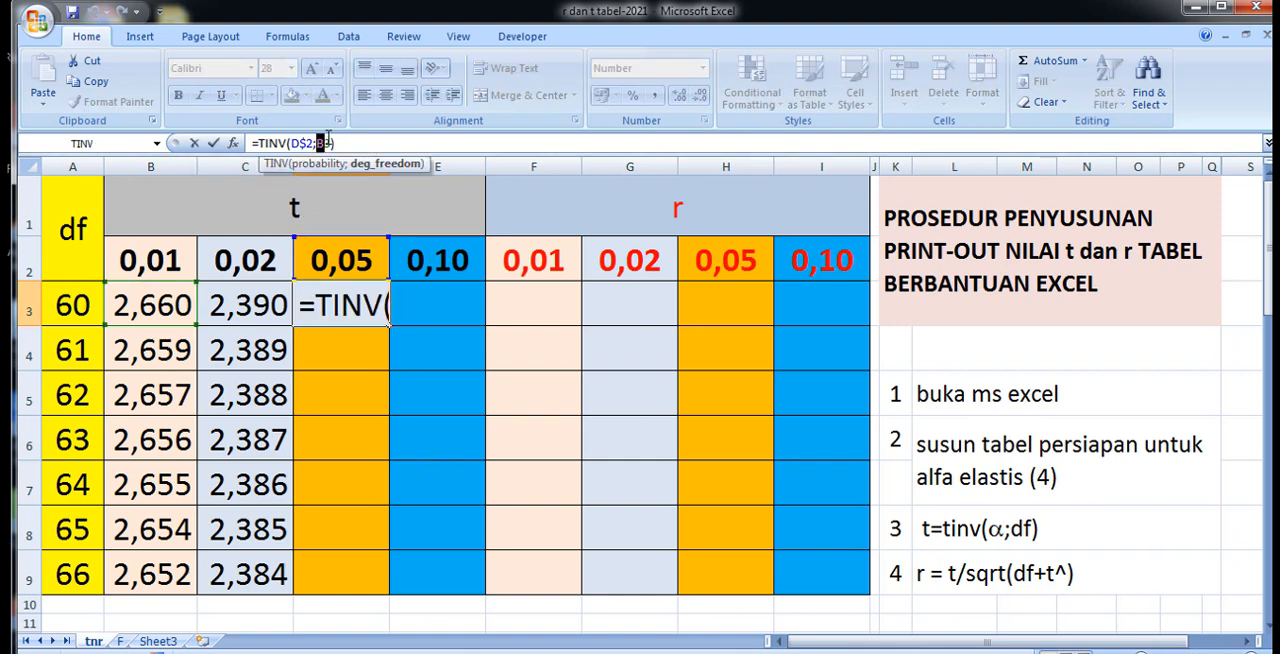
type("a")
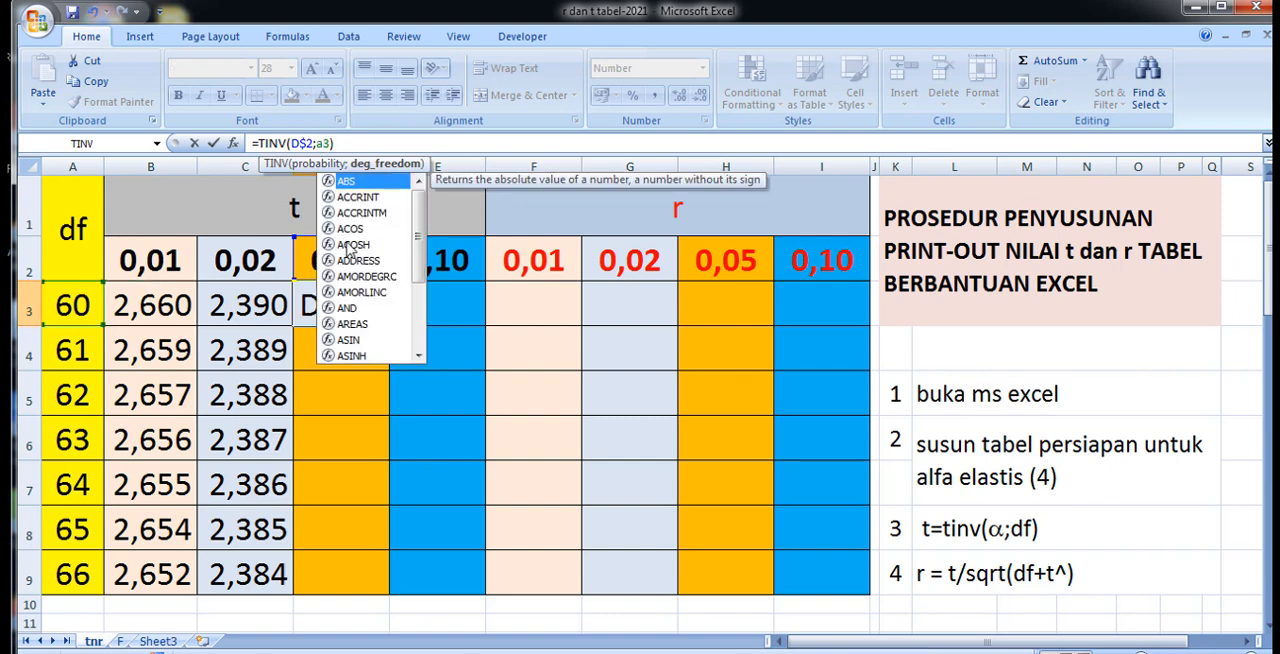
key("Return")
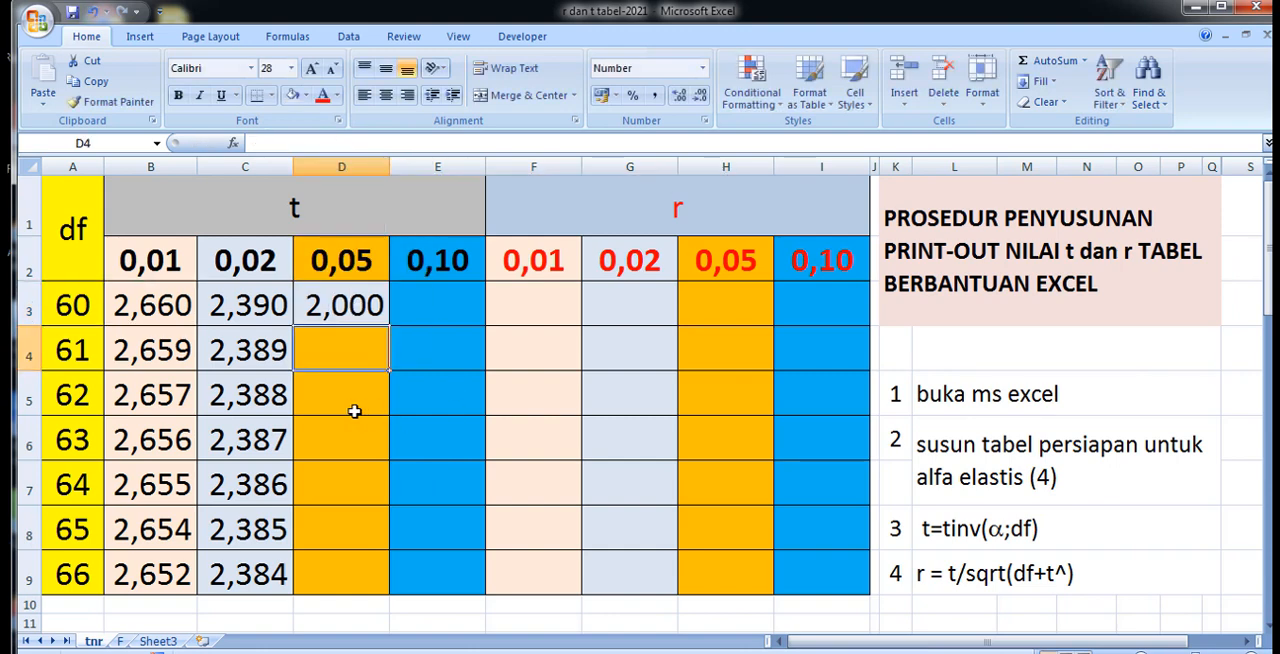
Give D3 the standard orange fill color of the 0,05 column, and fill its formula down through D9.
left_click(327, 304)
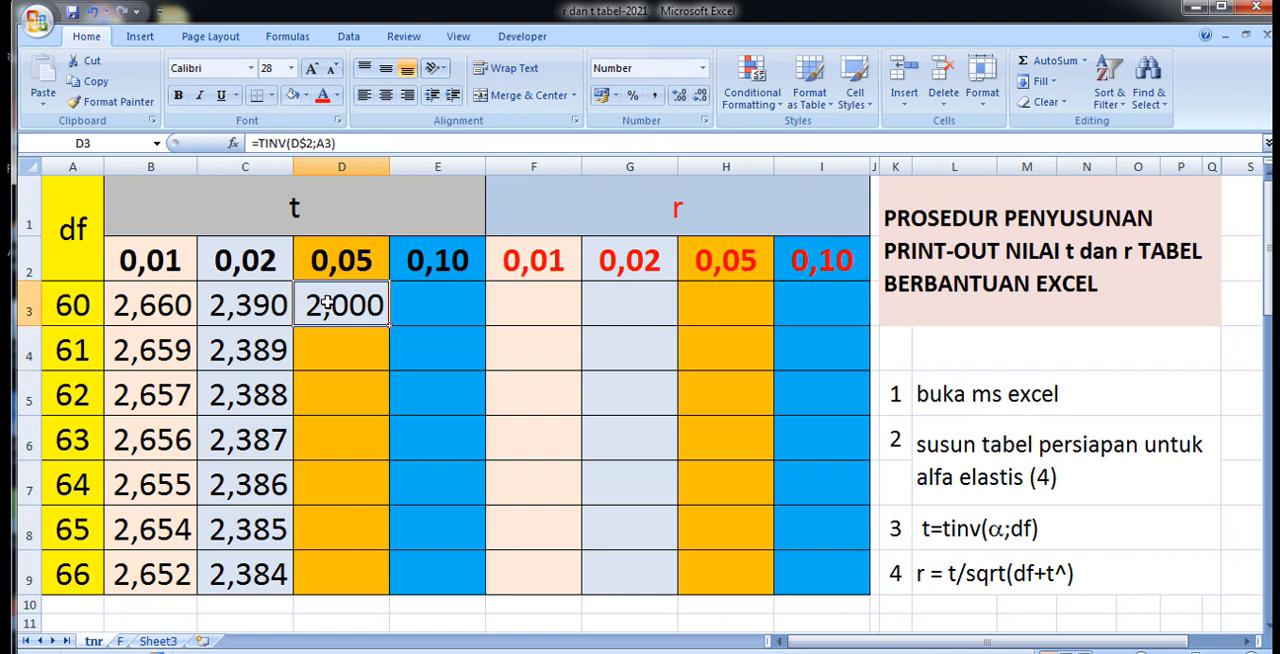
left_click(306, 95)
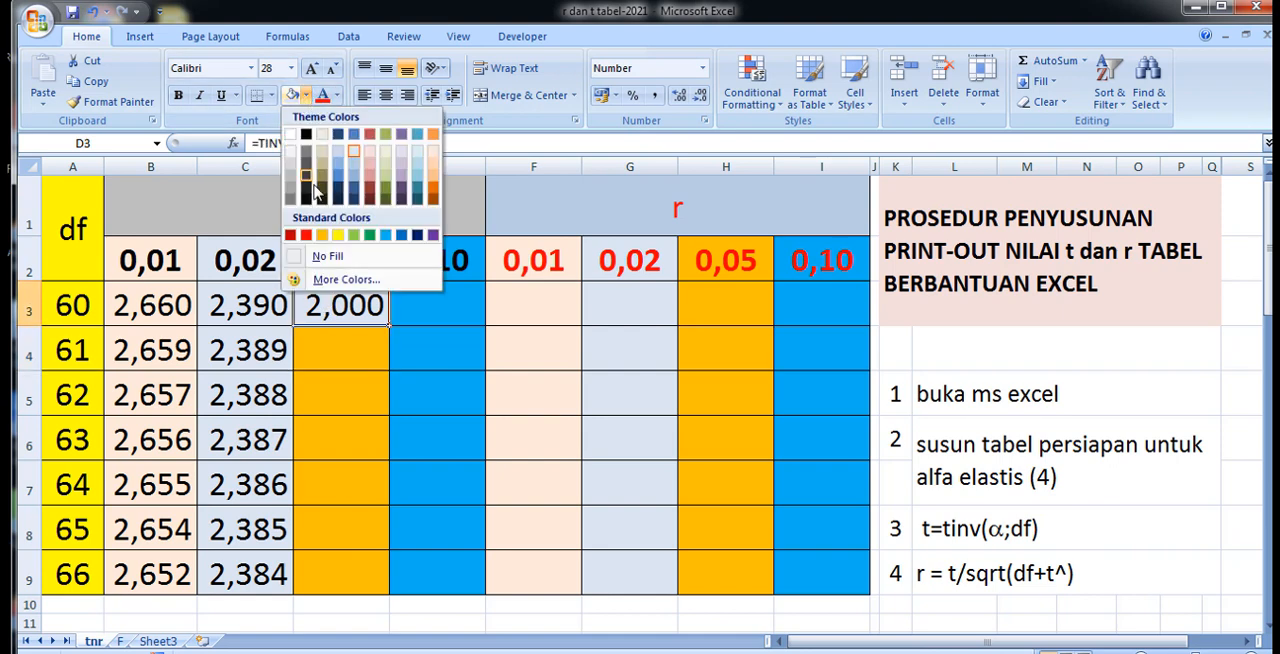
left_click(322, 236)
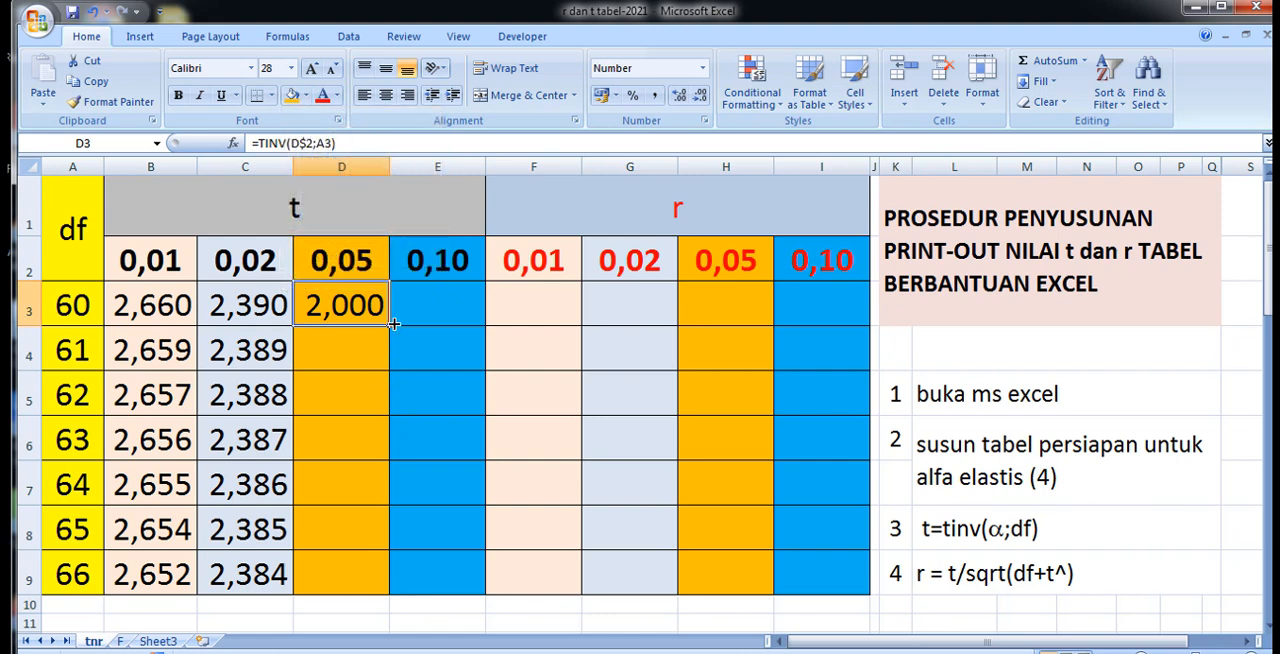
left_click_drag(390, 327, 391, 597)
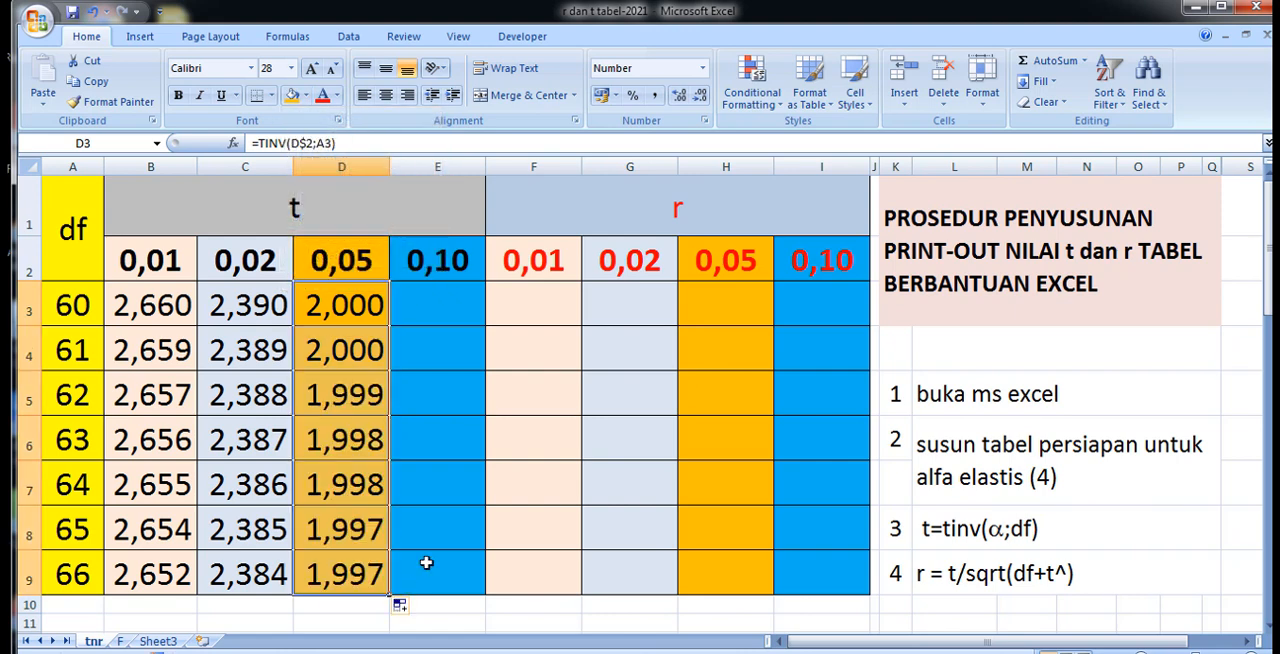
Copy the D3 formula across into E3, and give E3 the blue fill color that matches the 0,10 column.
left_click(437, 310)
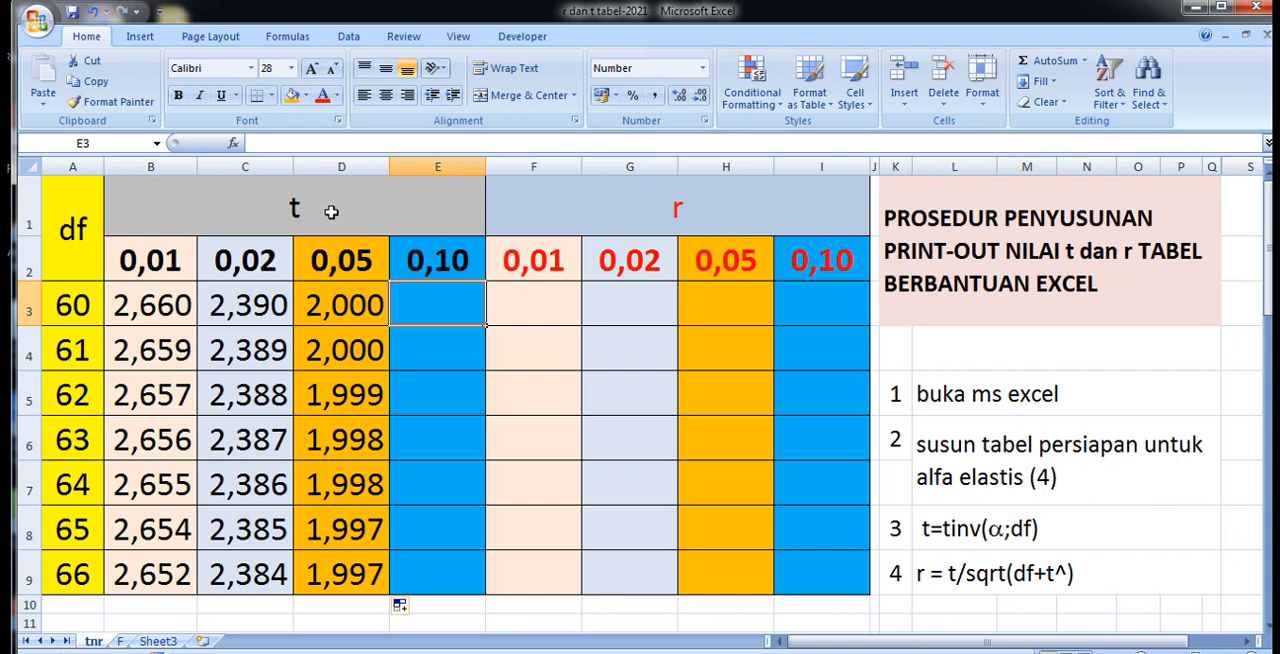
left_click(339, 308)
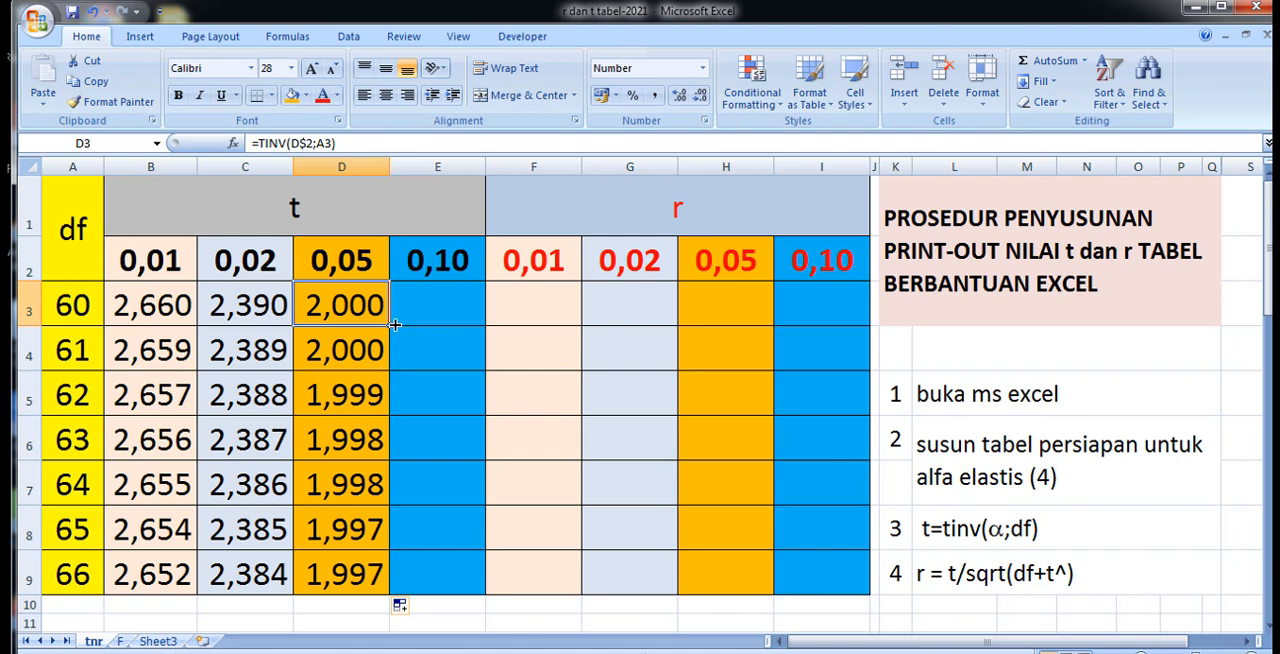
left_click_drag(395, 325, 476, 325)
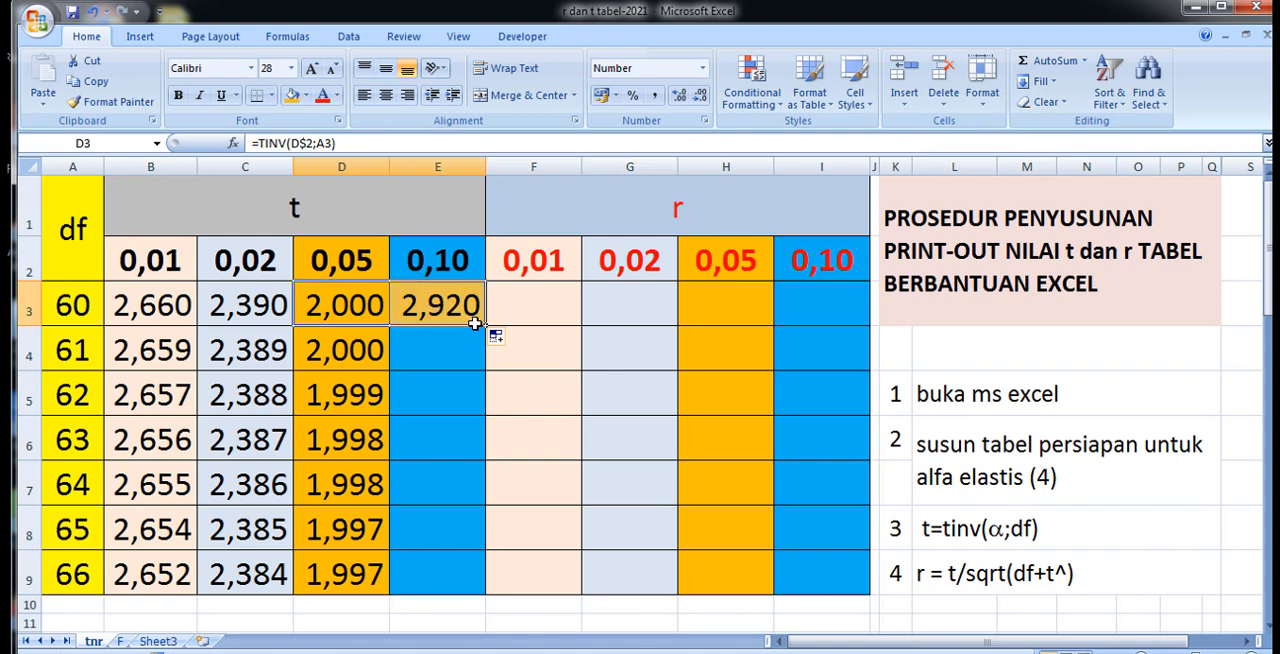
left_click(408, 290)
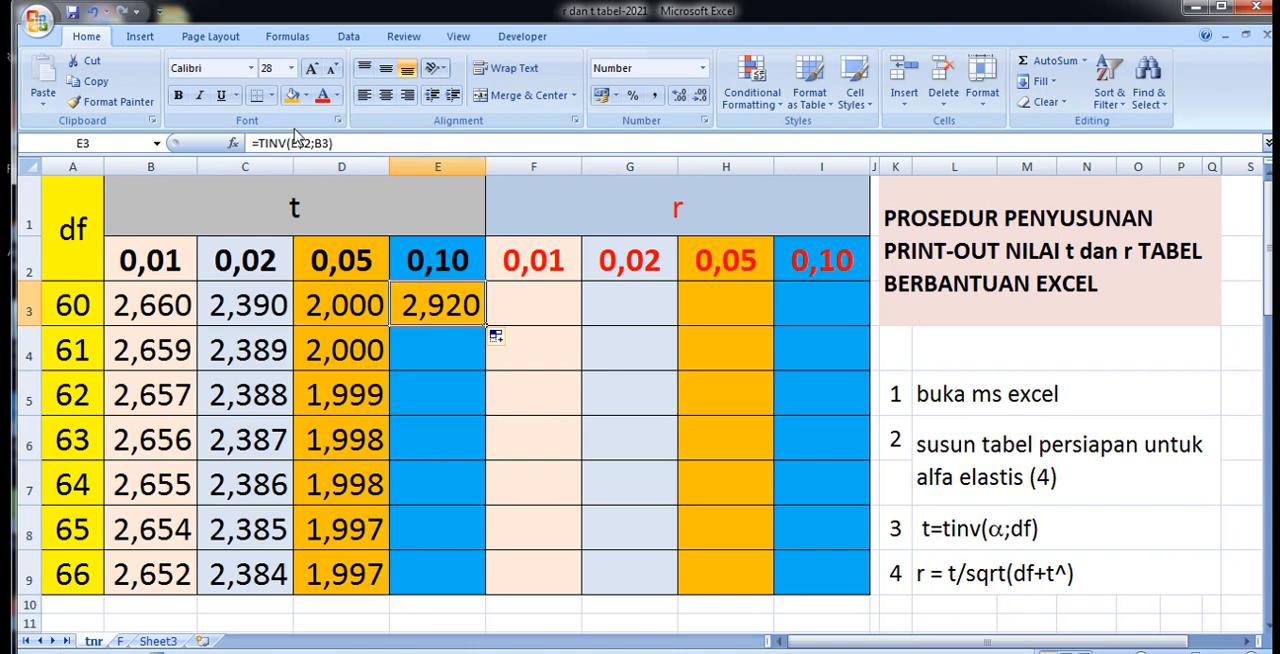
left_click(305, 95)
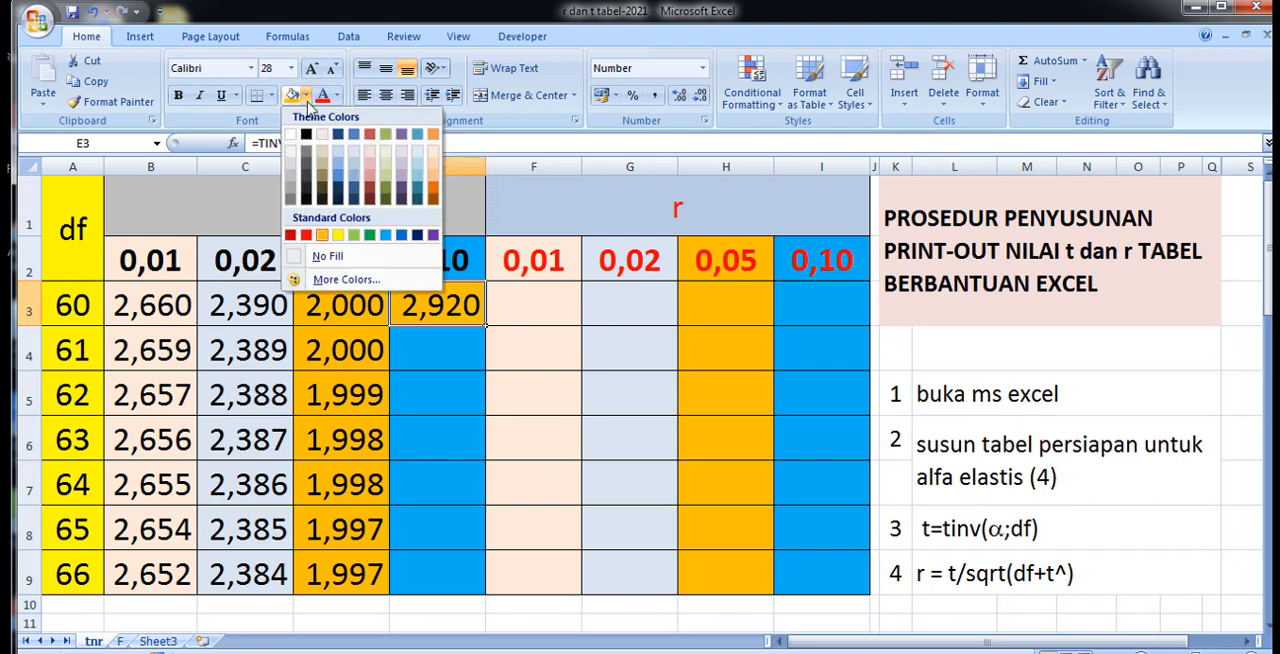
left_click(388, 238)
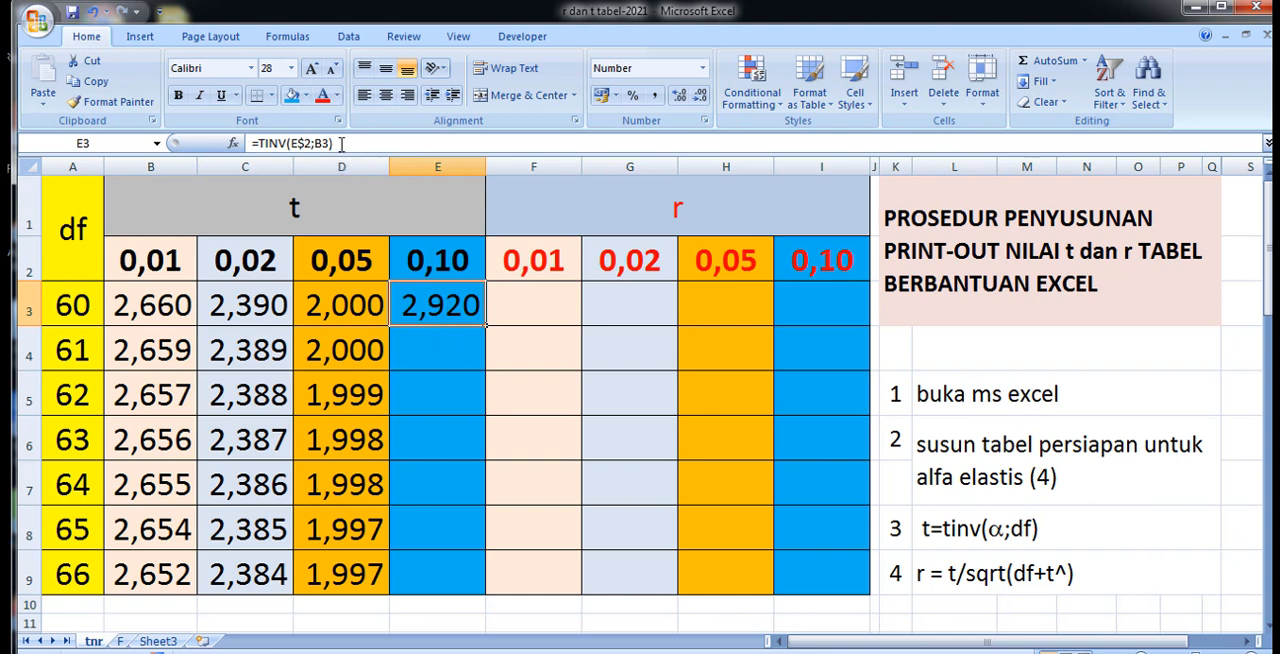
Correct the degrees-of-freedom reference in E3 so that the formula reads =TINV(E$2;A3).
left_click(60, 308)
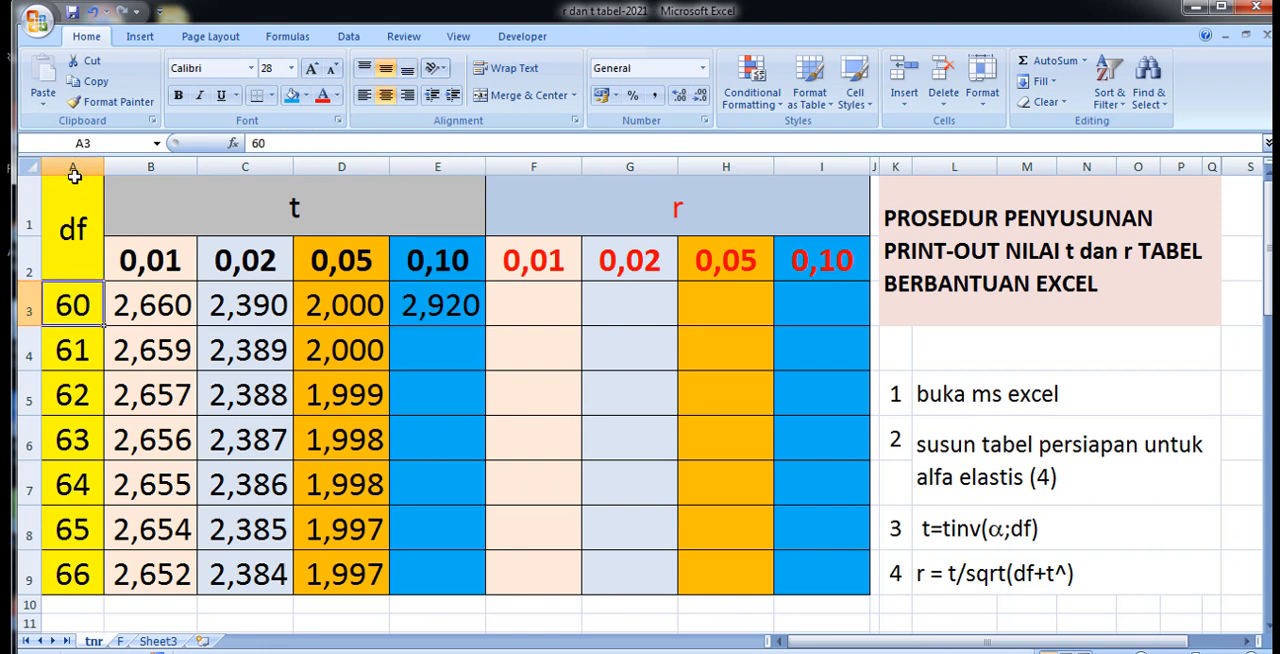
left_click(422, 310)
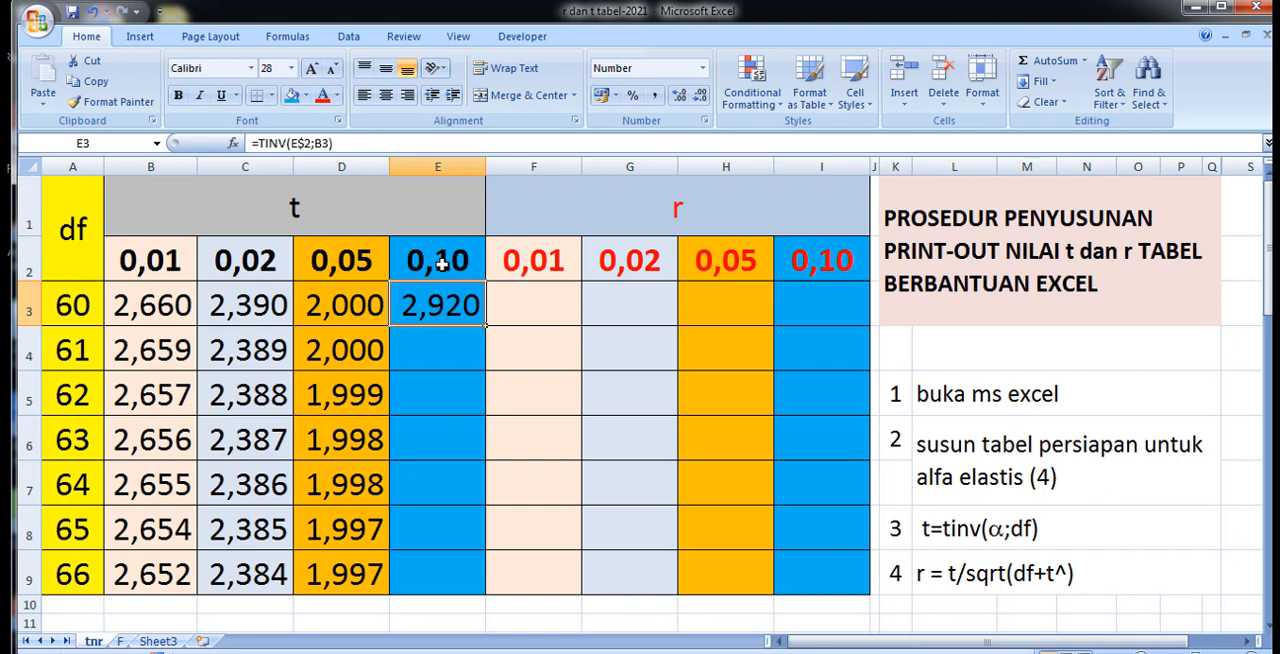
left_click(320, 143)
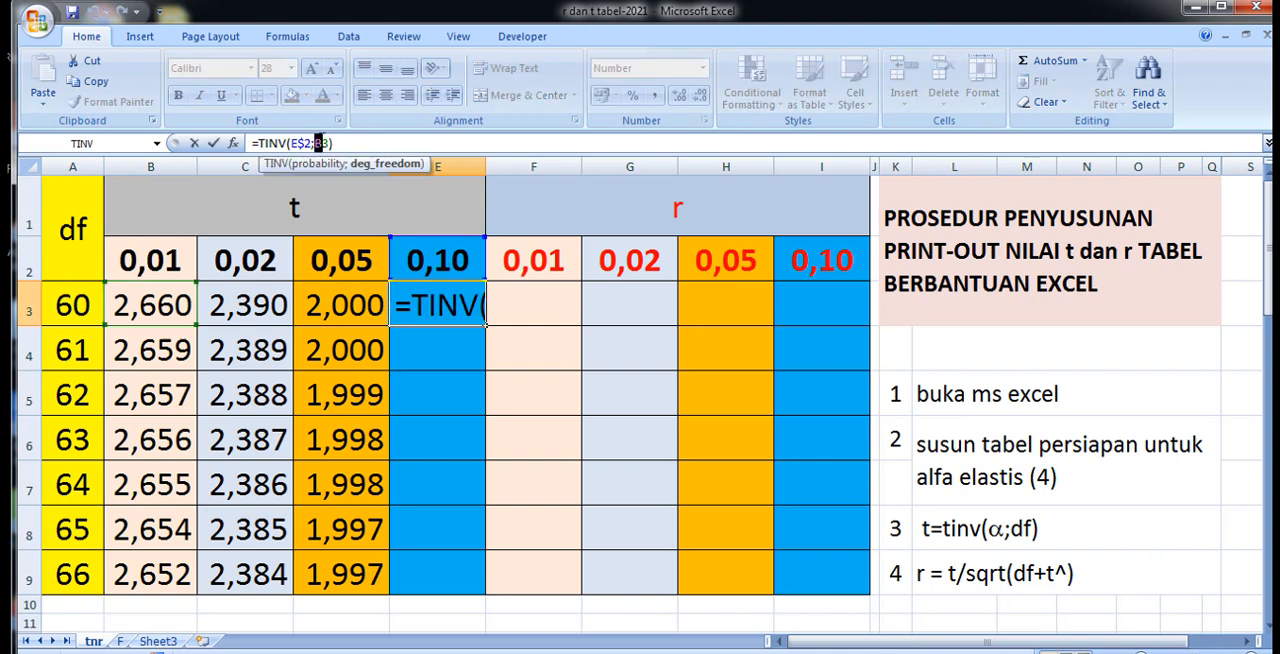
type("a")
key("Return")
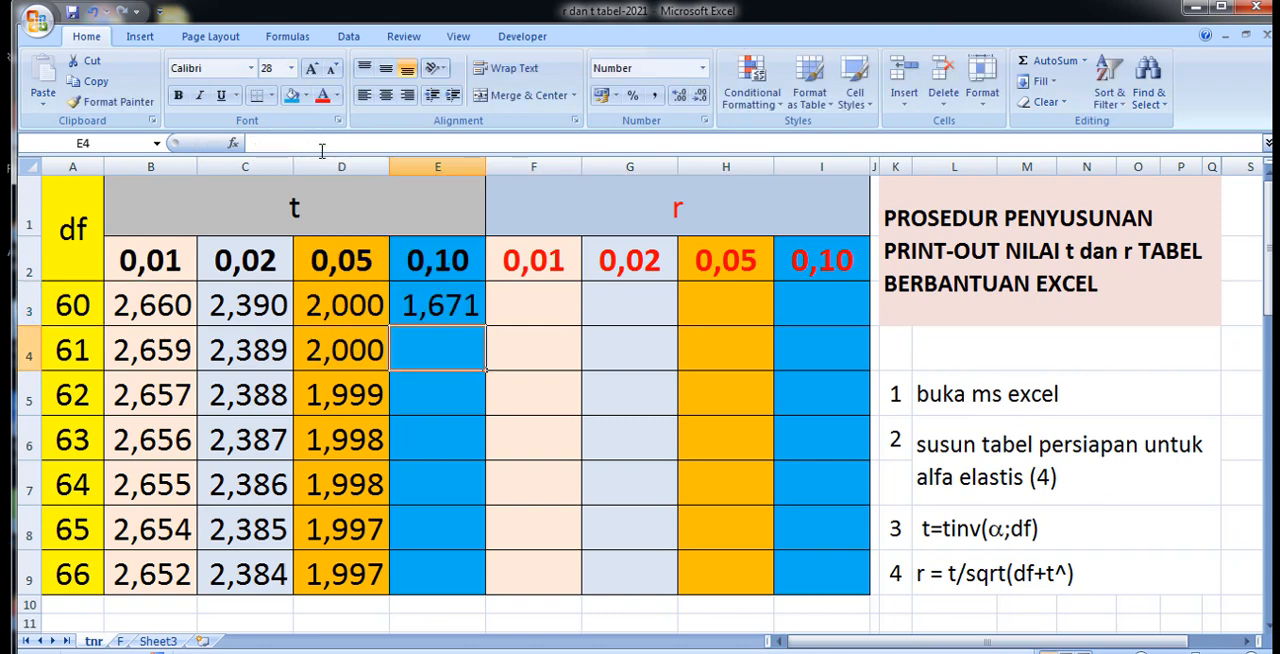
Fill the E3 formula down through E9 for df 61 to 66 in the 0,10 column.
left_click(424, 272)
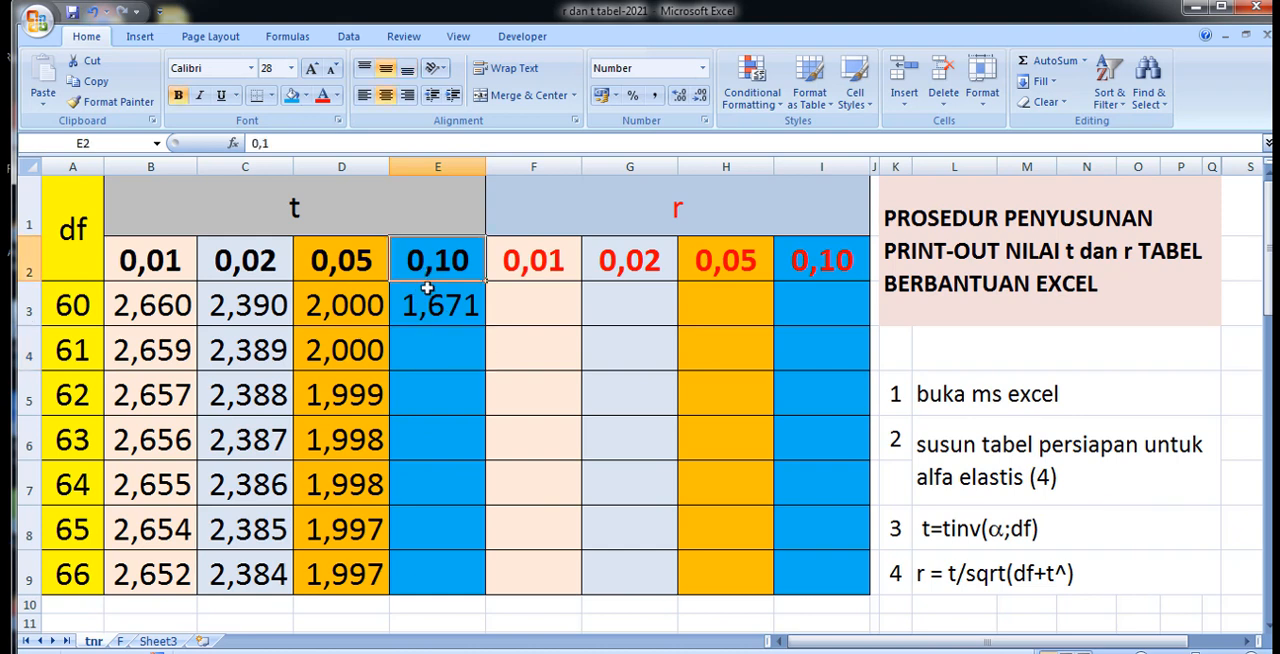
left_click(480, 320)
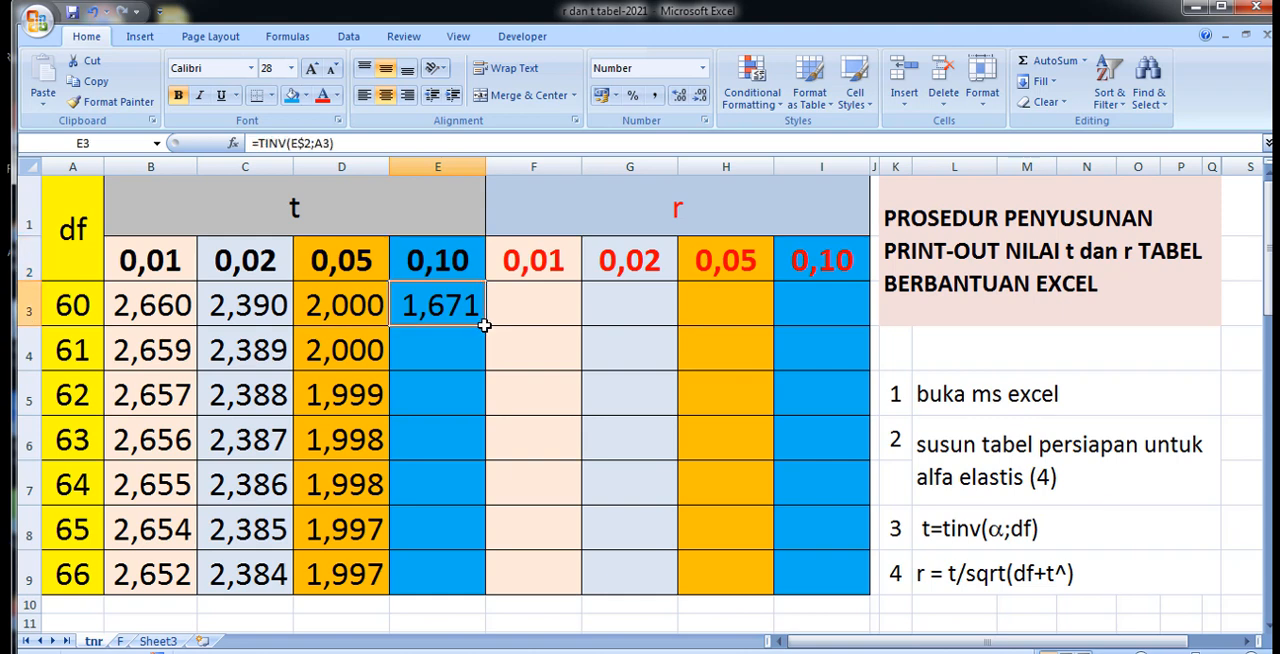
left_click_drag(480, 320, 480, 574)
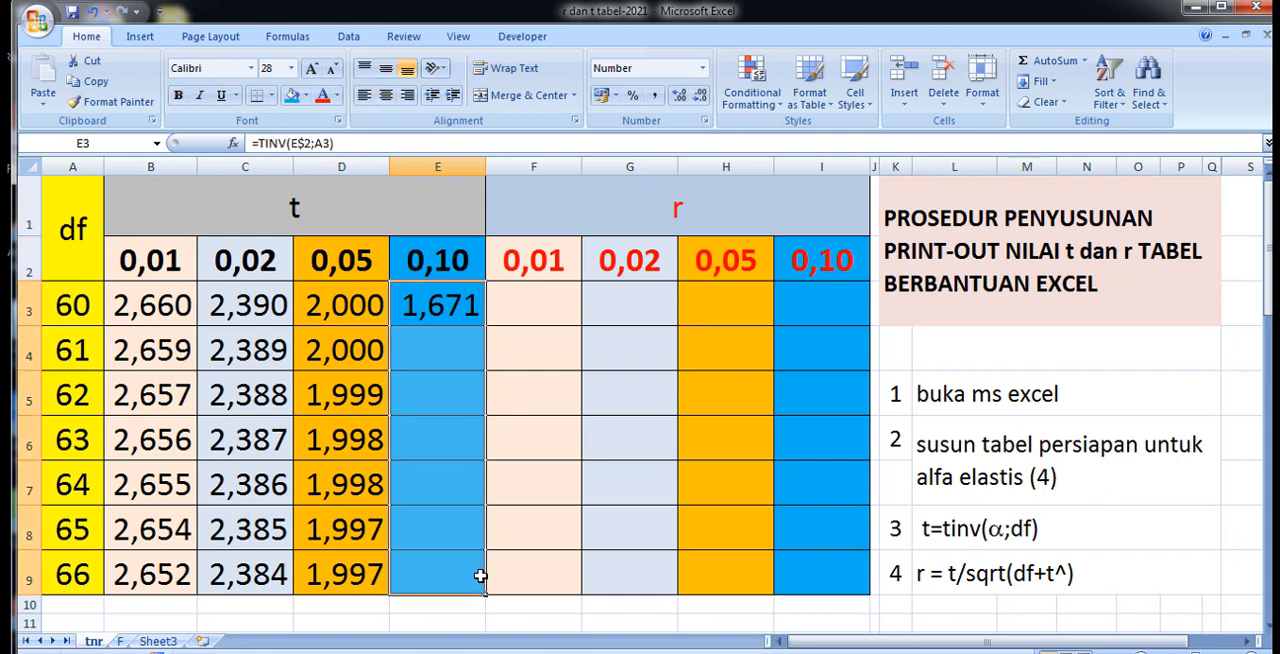
left_click(447, 297)
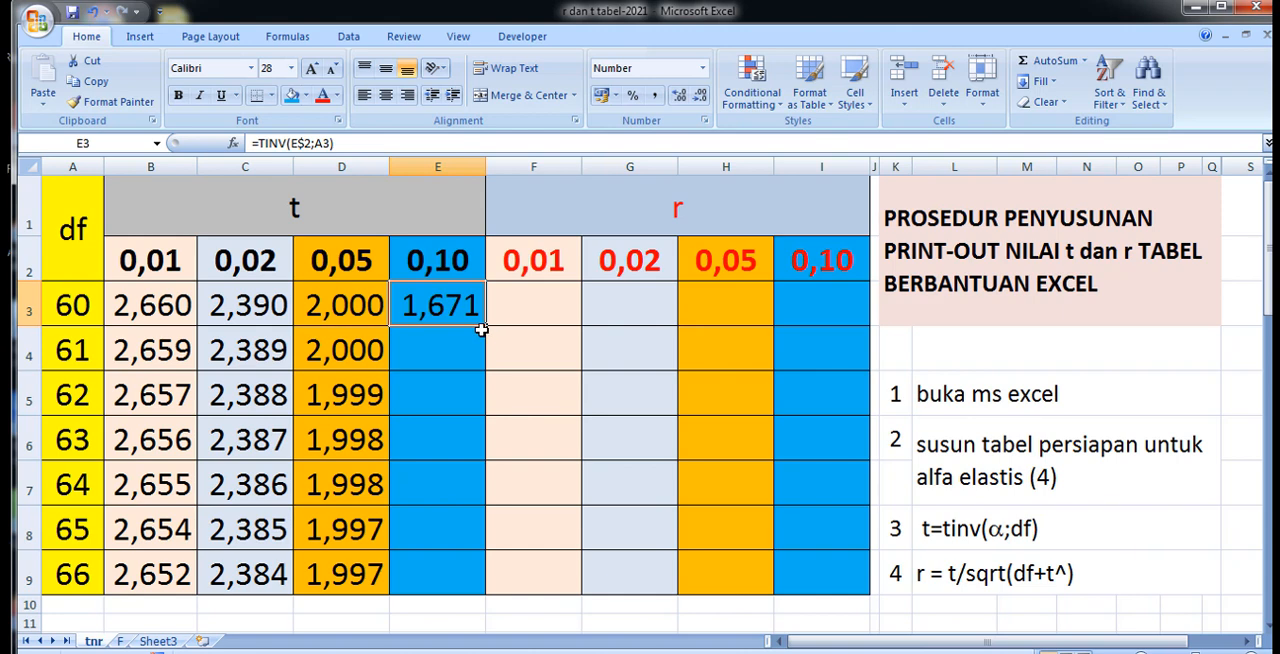
left_click_drag(481, 320, 470, 585)
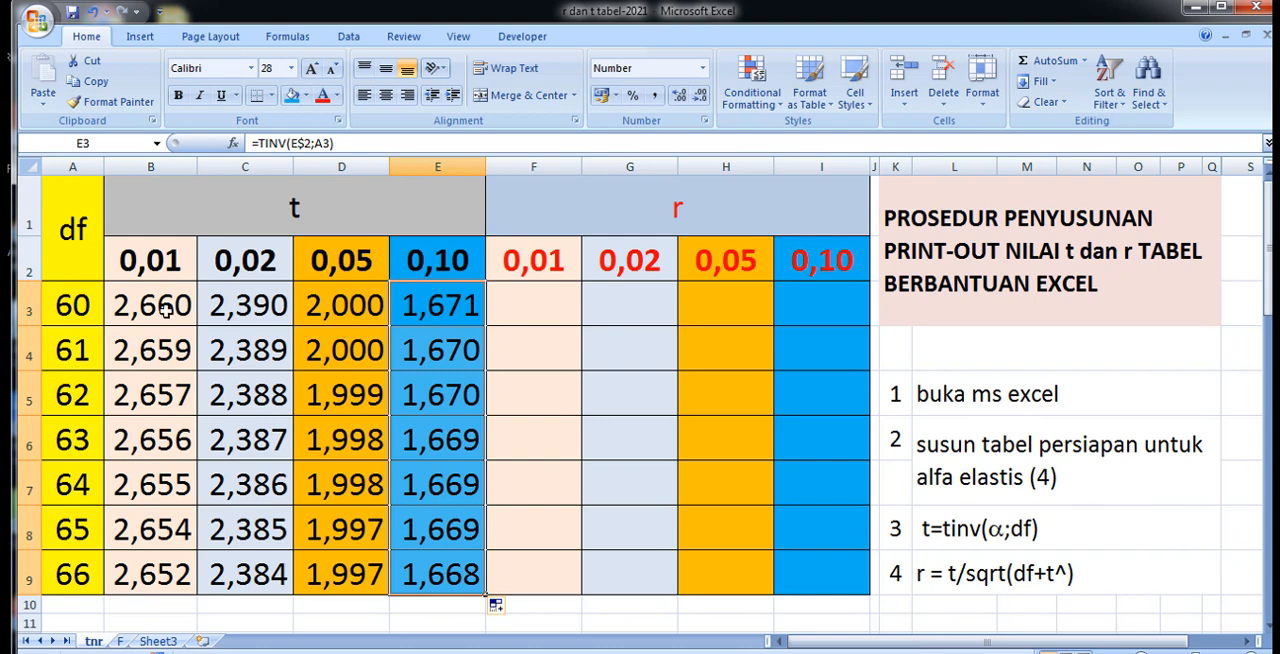
Enter the formula =B3/SQRT(A3+B3*B3) in F3 for the r value at df 60 in the 0,01 column.
left_click(537, 304)
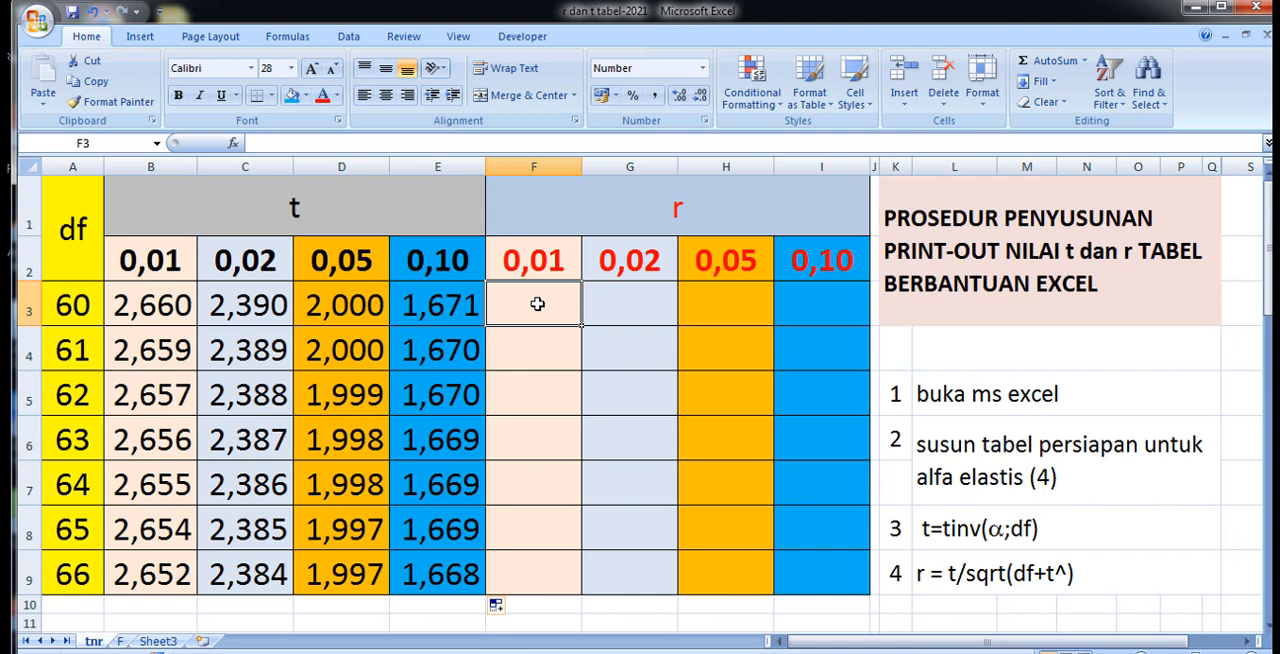
type("=")
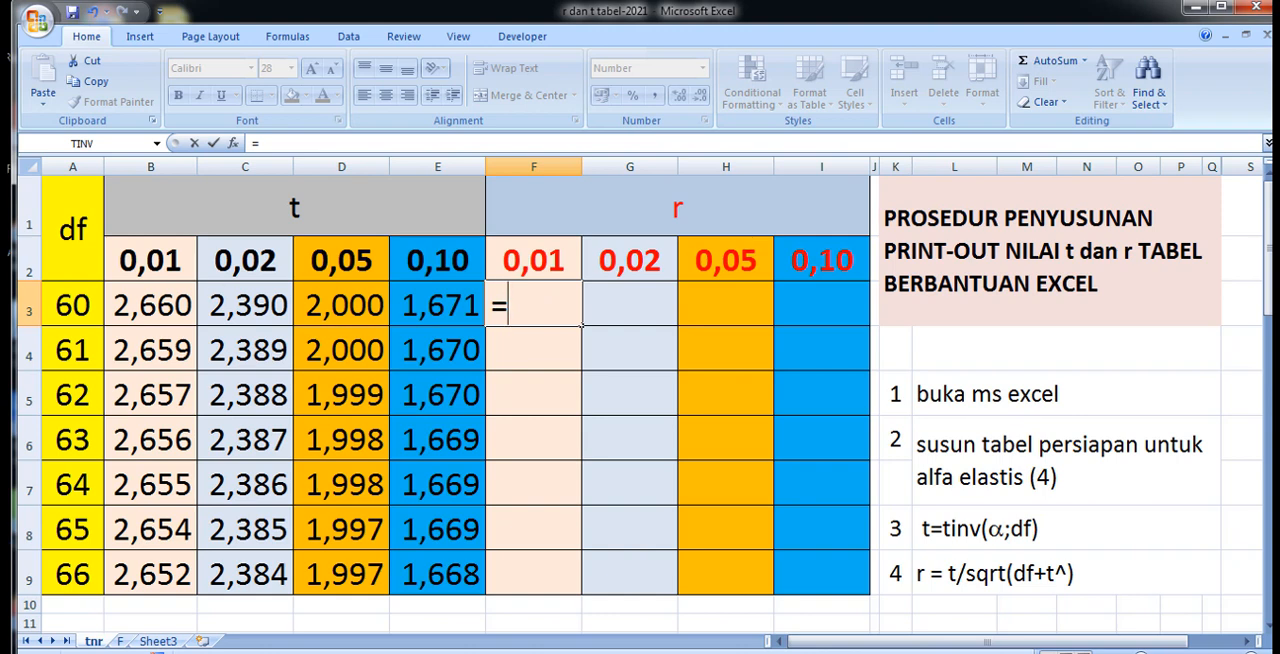
left_click(146, 307)
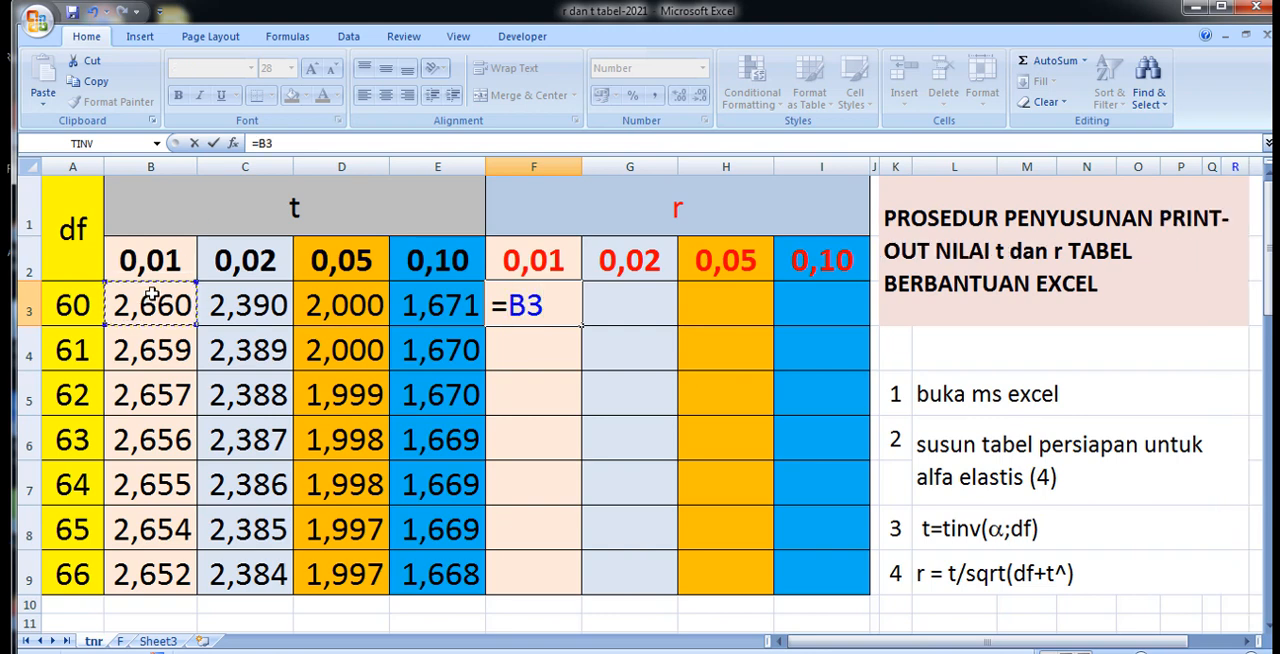
type("/")
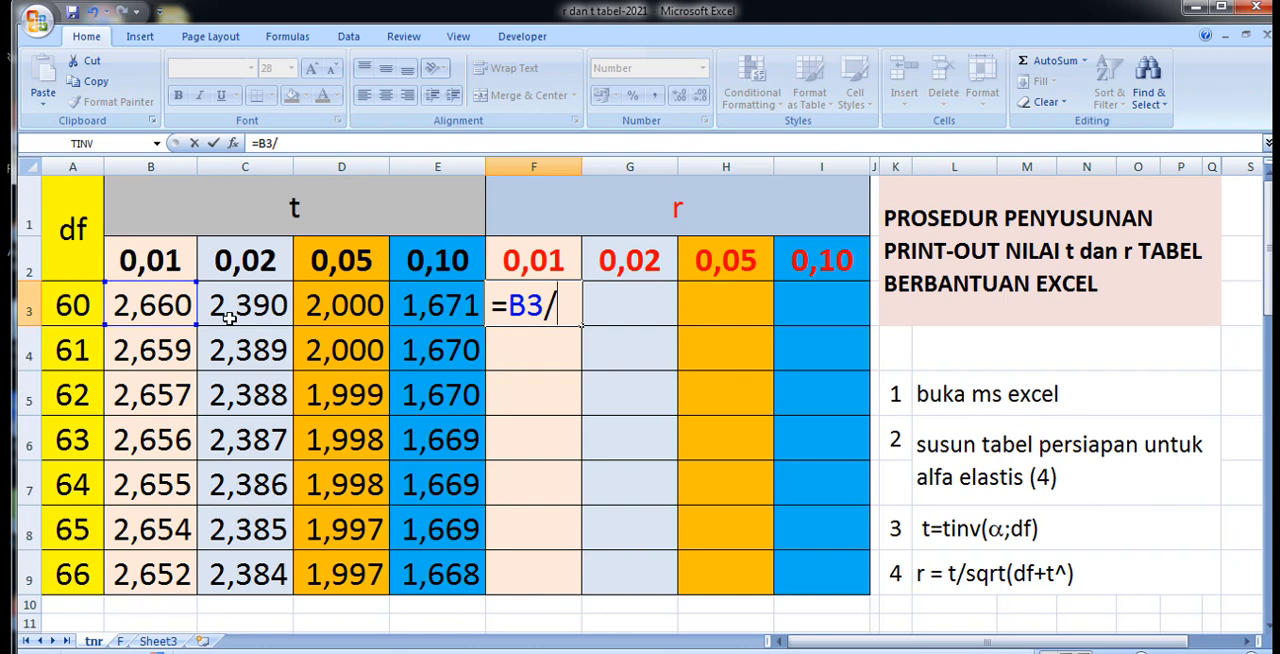
left_click(291, 142)
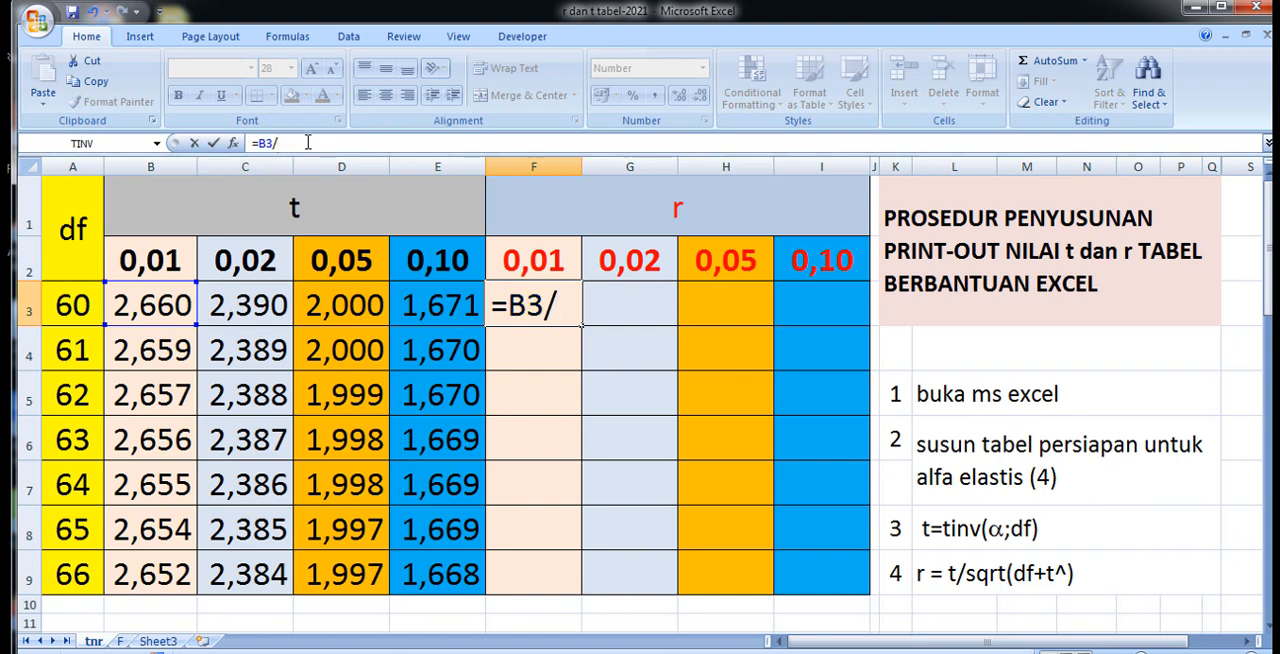
type("s")
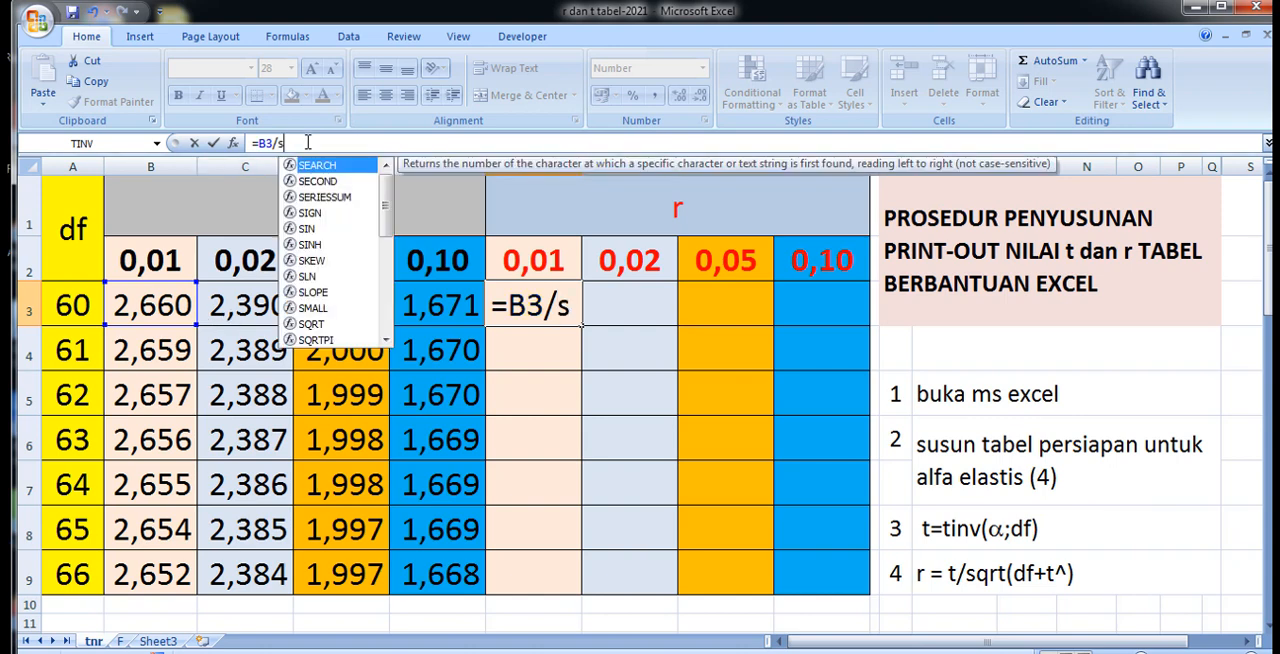
type("qrt")
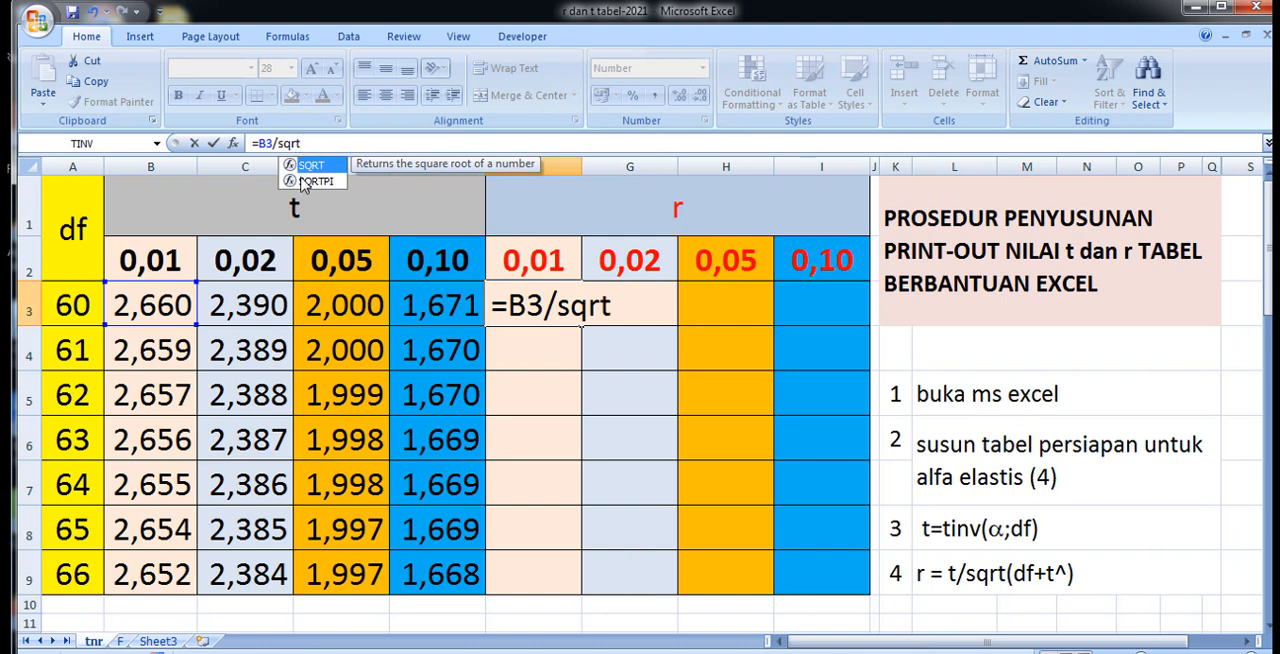
type("(")
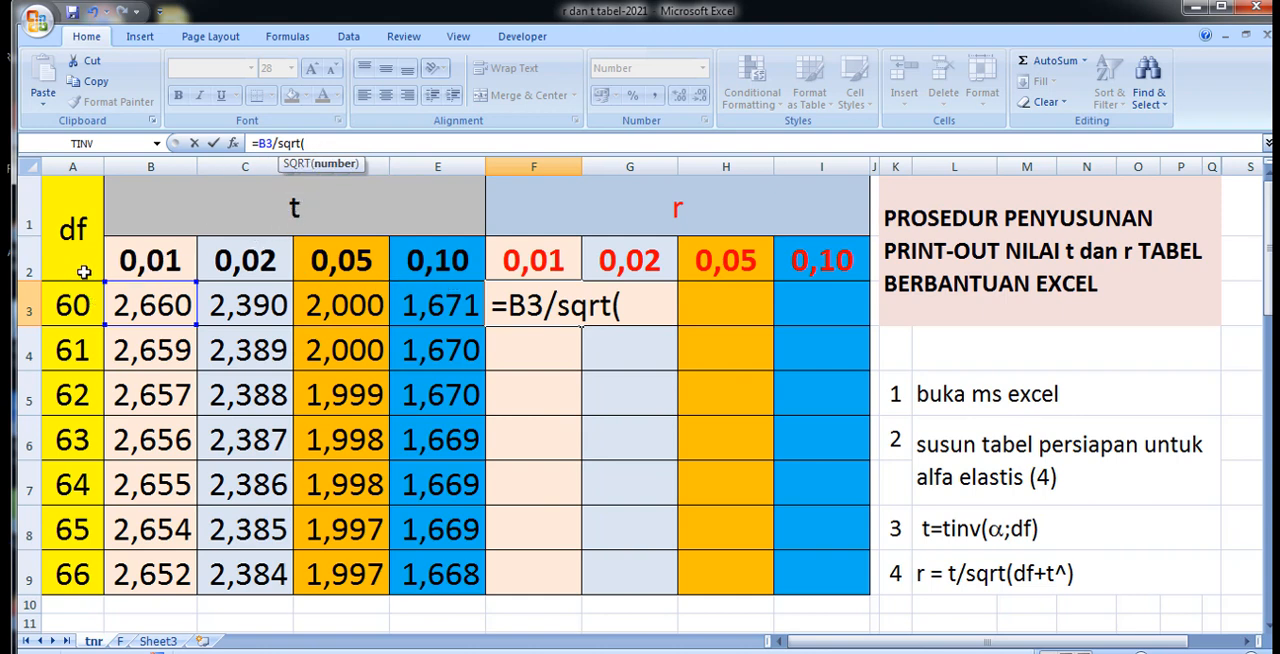
left_click(62, 308)
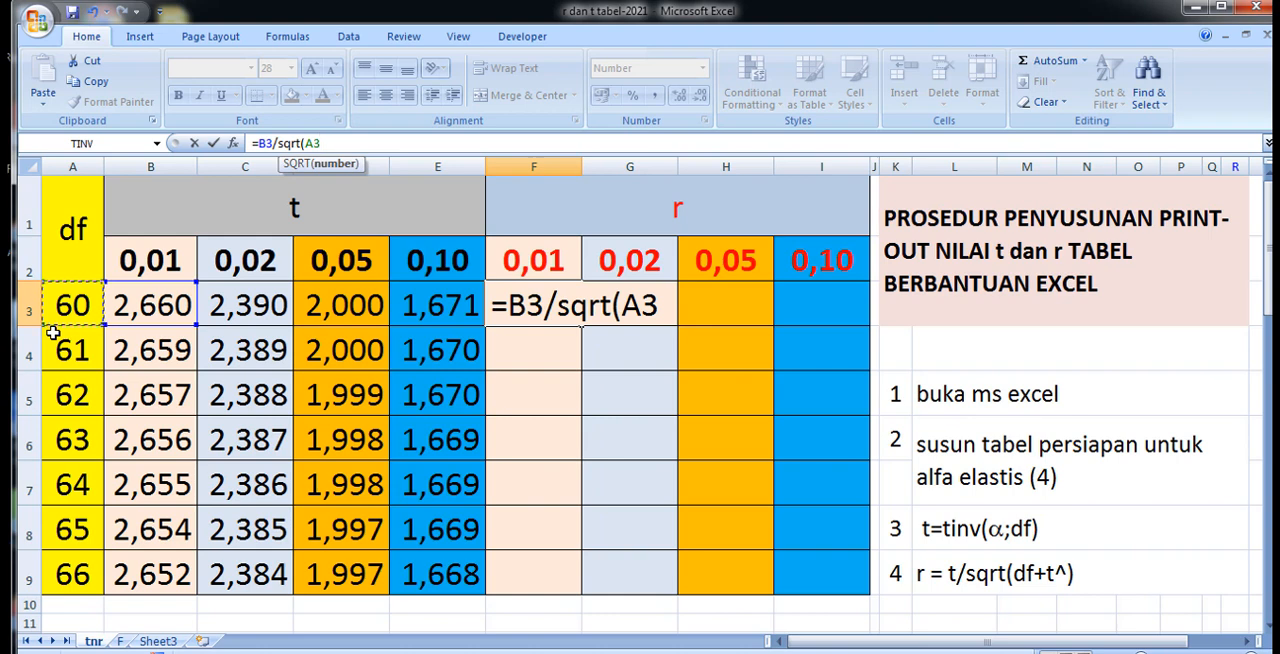
type("+")
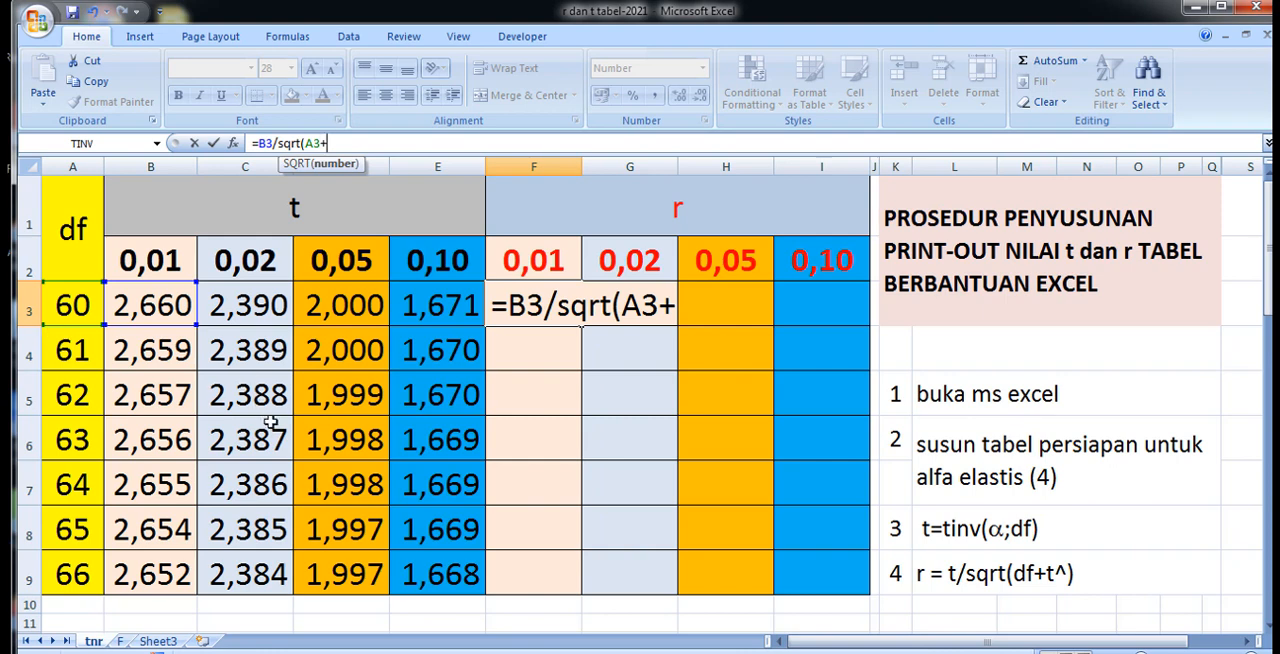
left_click(147, 307)
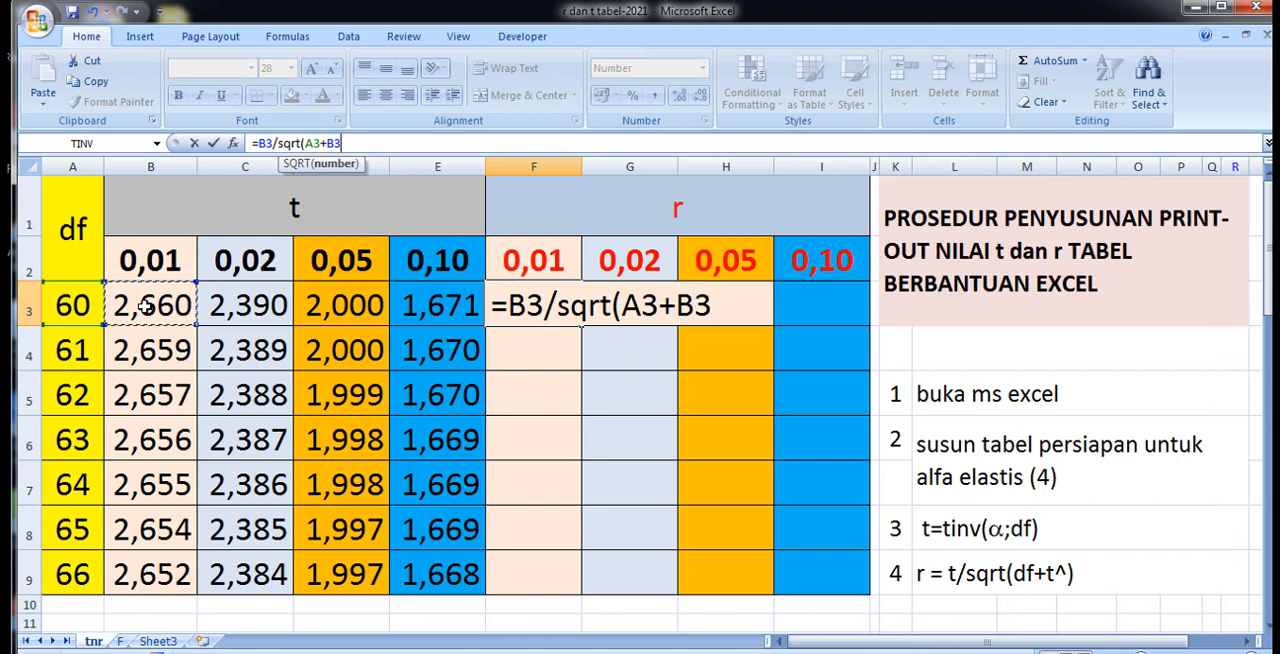
type("*")
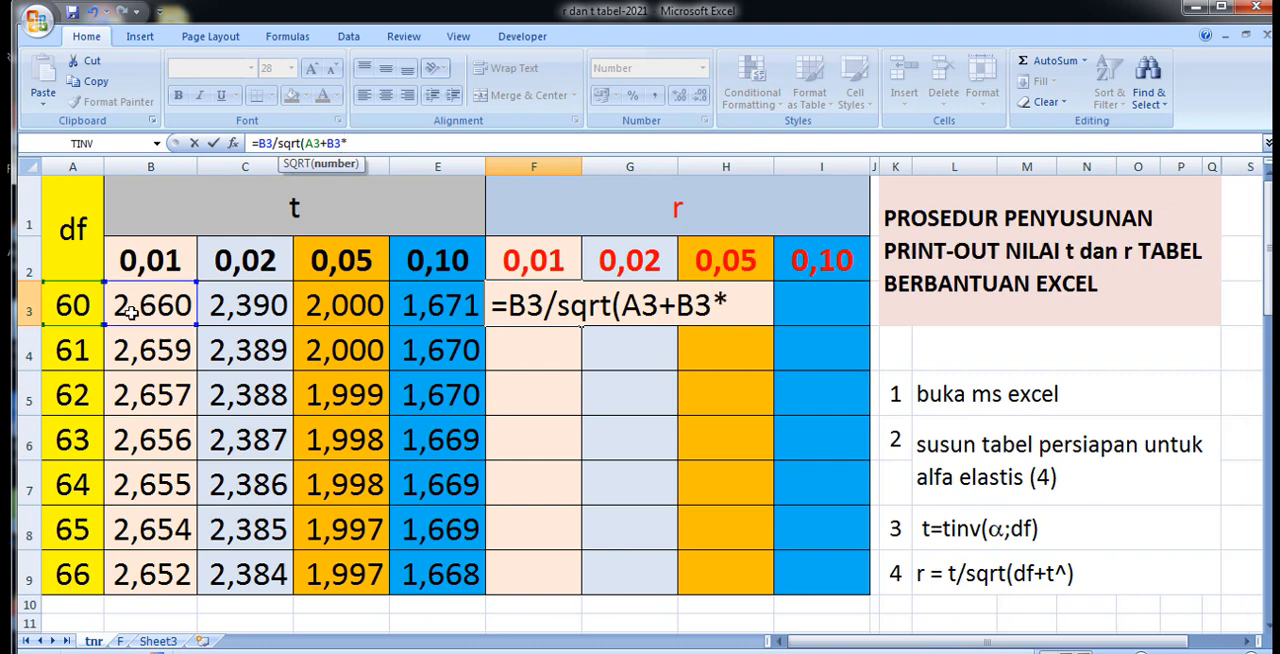
left_click(132, 310)
type(")")
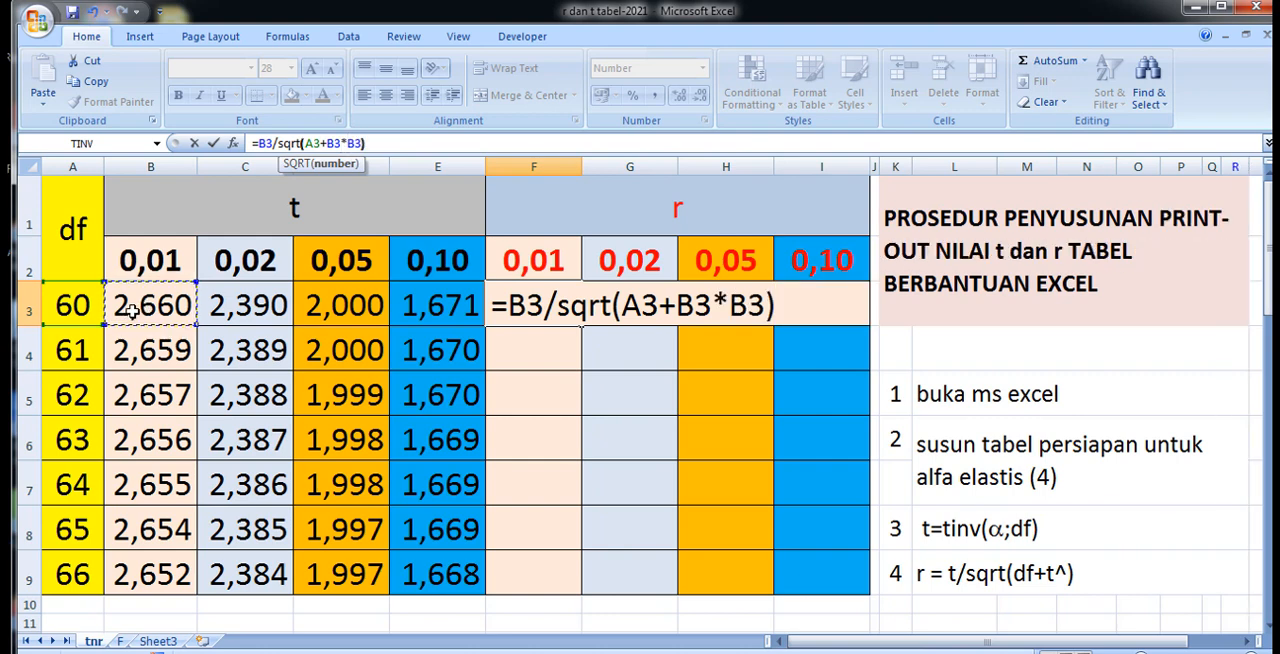
key("Return")
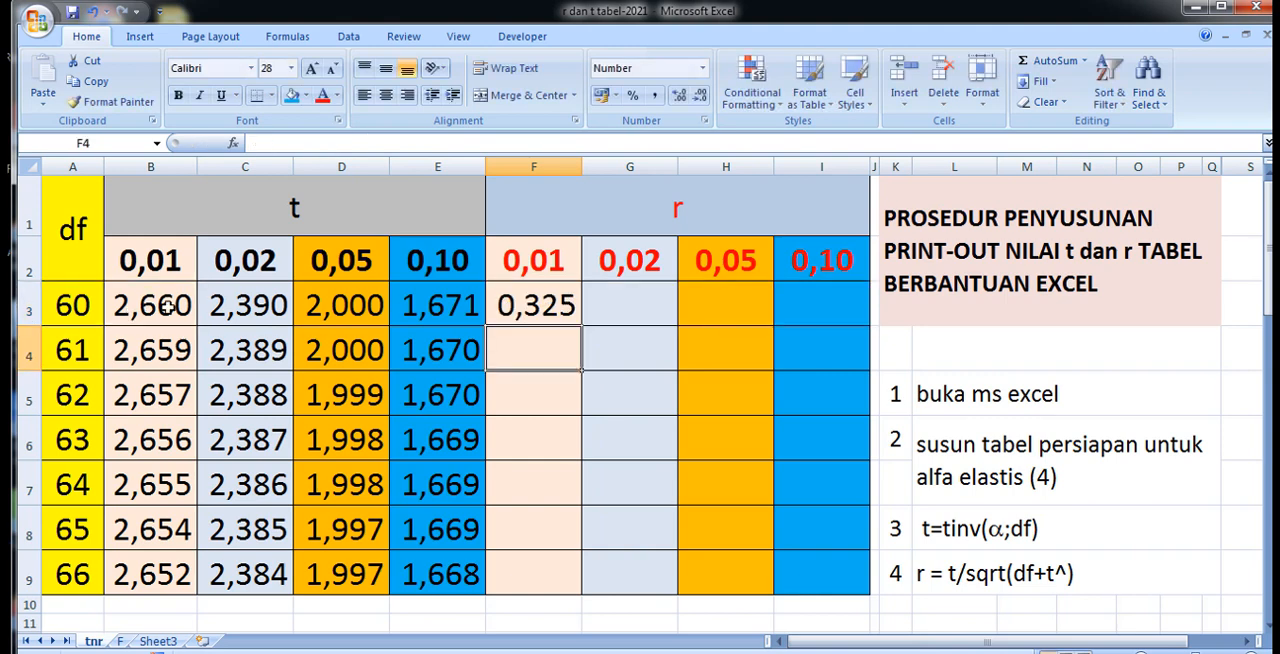
scroll(409, 463, "down", 4)
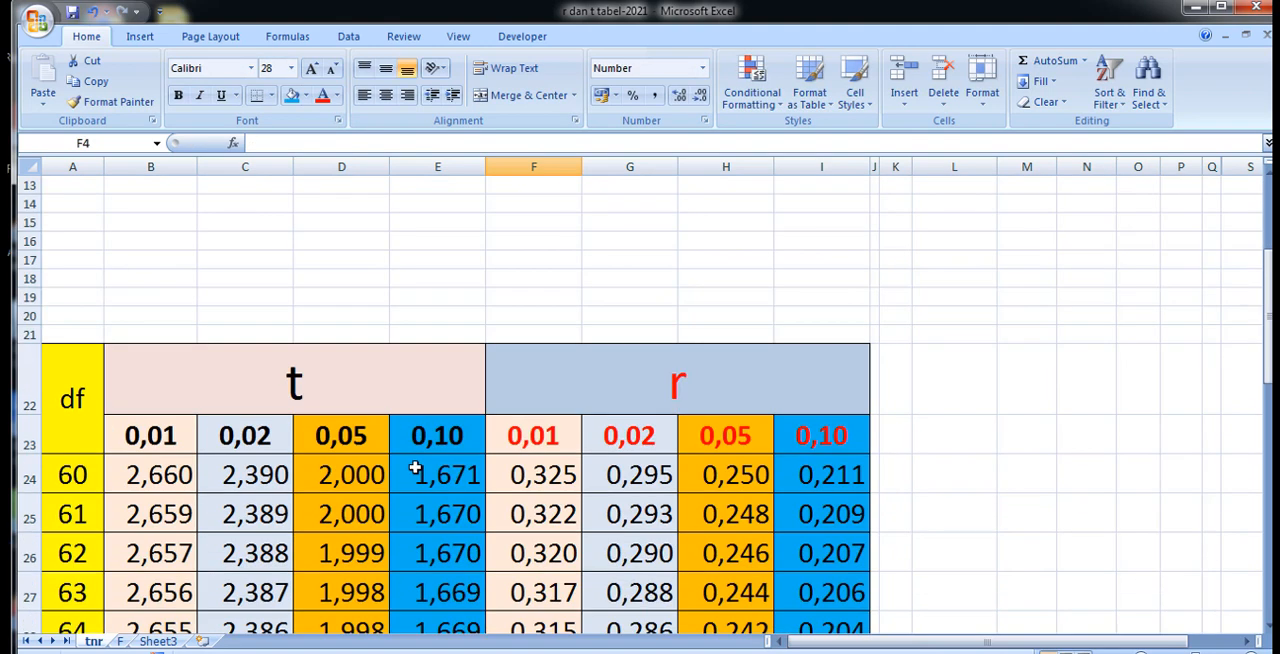
scroll(415, 468, "up", 4)
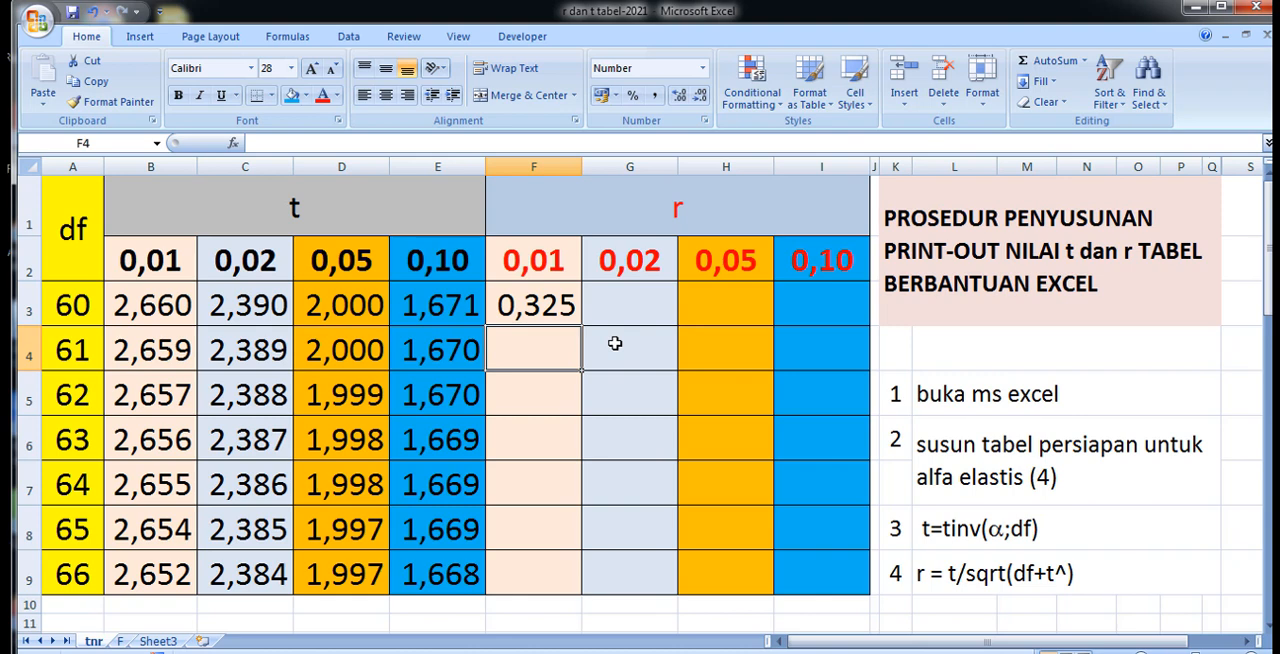
Copy the F3 formula across into G3, and give G3 the pale blue fill color that matches the 0,02 column.
left_click(509, 307)
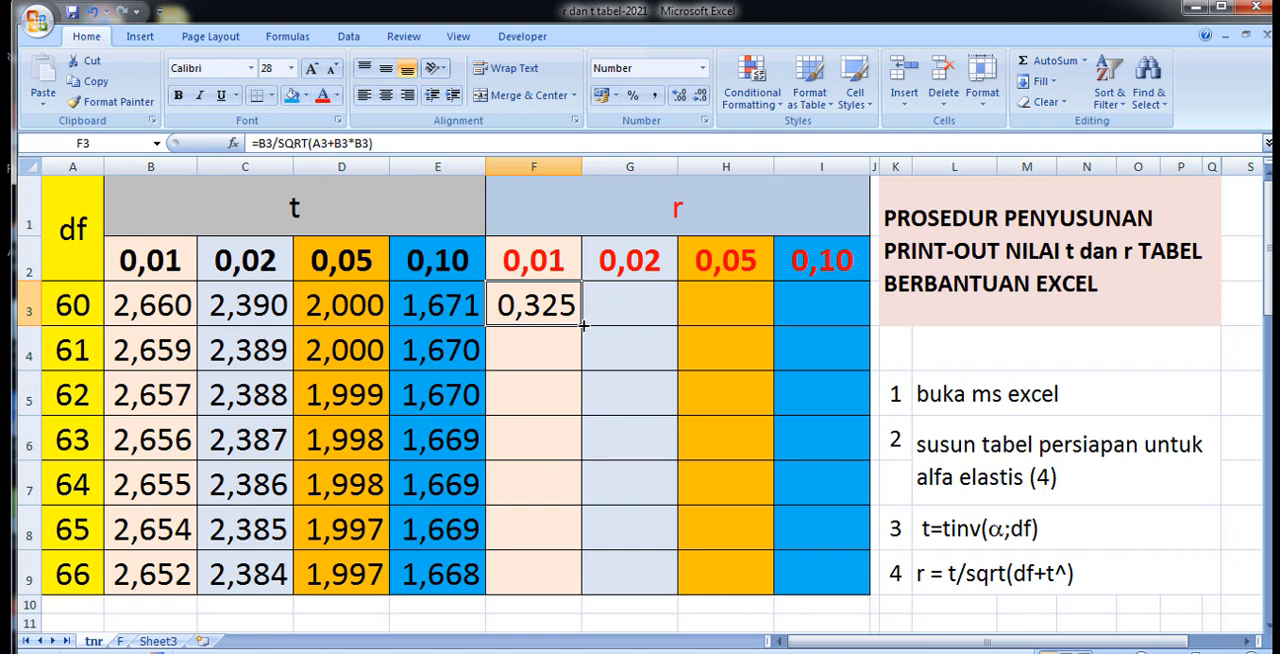
mouse_move(584, 328)
left_mouse_down()
mouse_move(571, 580)
mouse_move(586, 310)
left_mouse_up()
left_click_drag(582, 325, 664, 327)
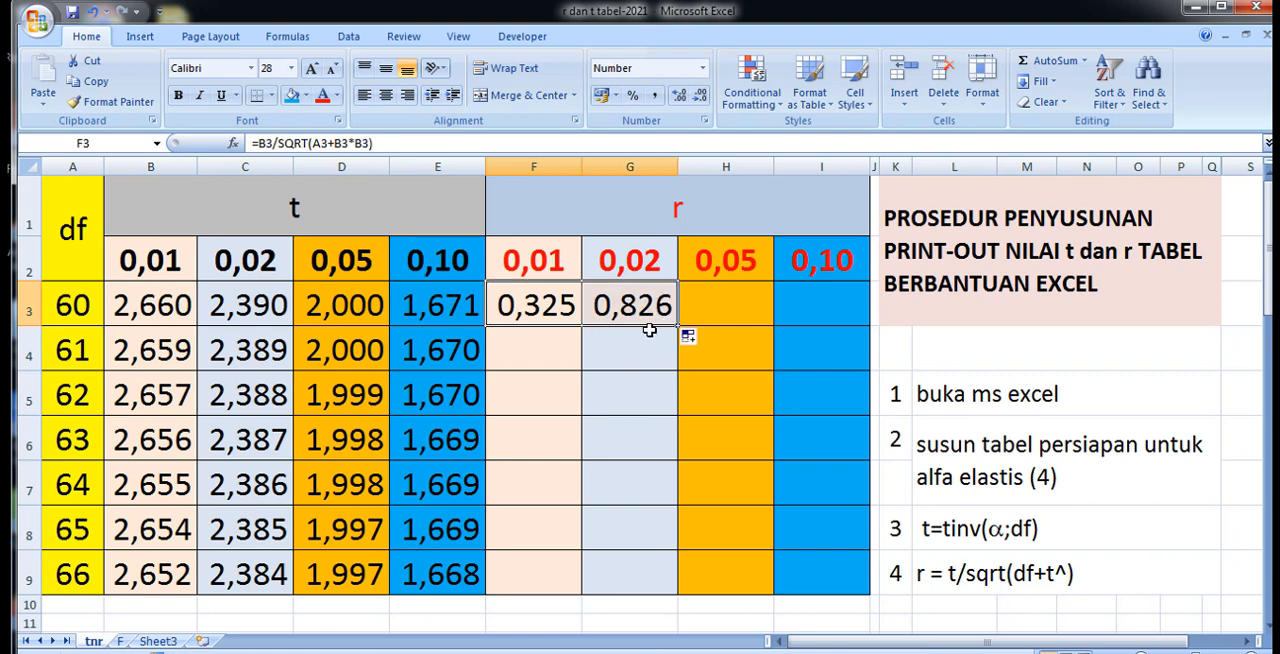
left_click(606, 307)
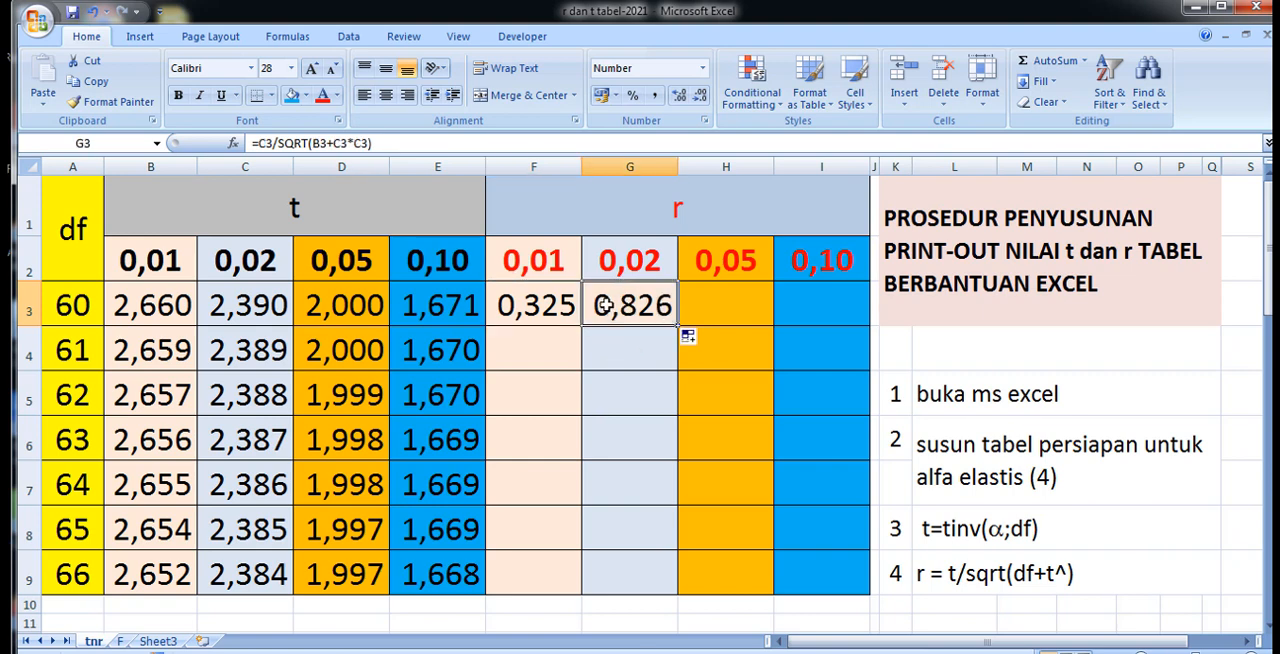
left_click(307, 97)
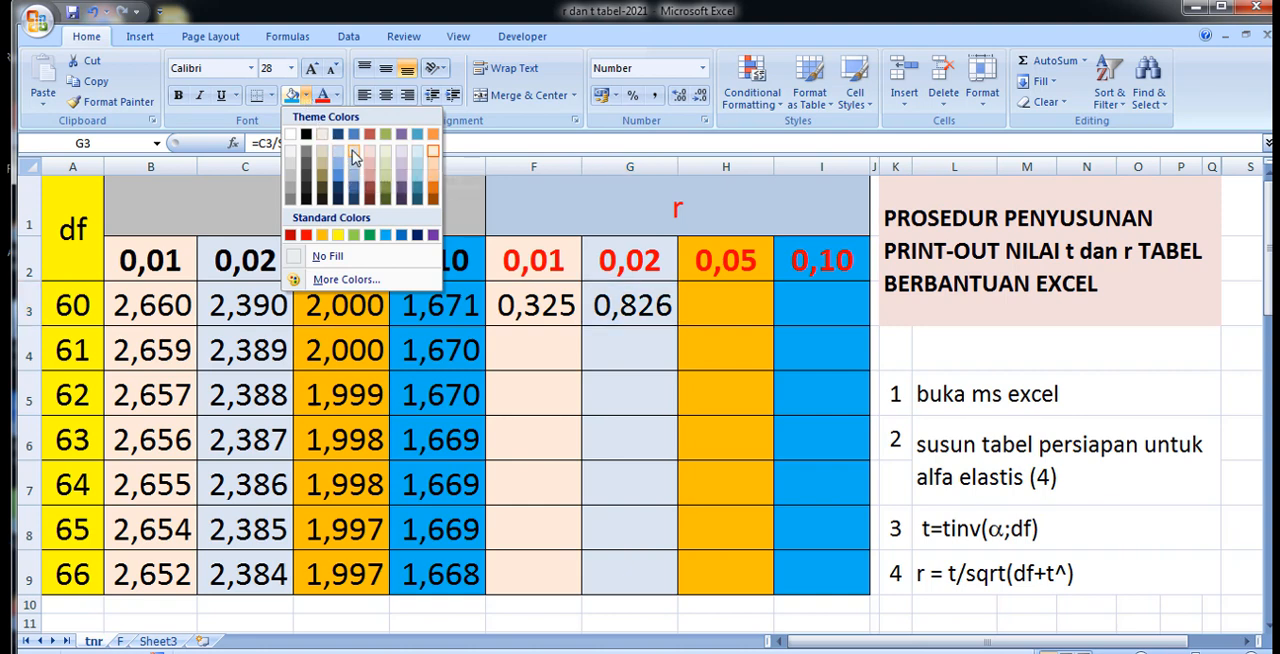
left_click(352, 158)
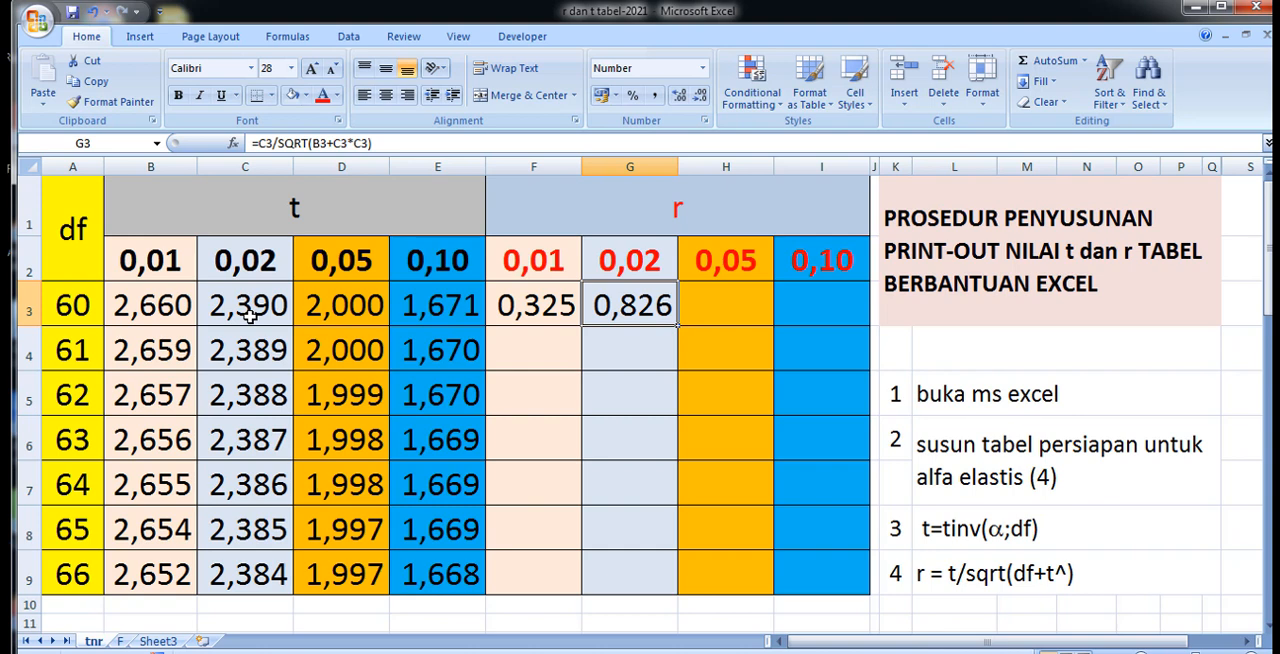
Correct the degrees-of-freedom reference in G3 so that the formula reads =C3/SQRT(A3+C3*C3).
left_click(319, 143)
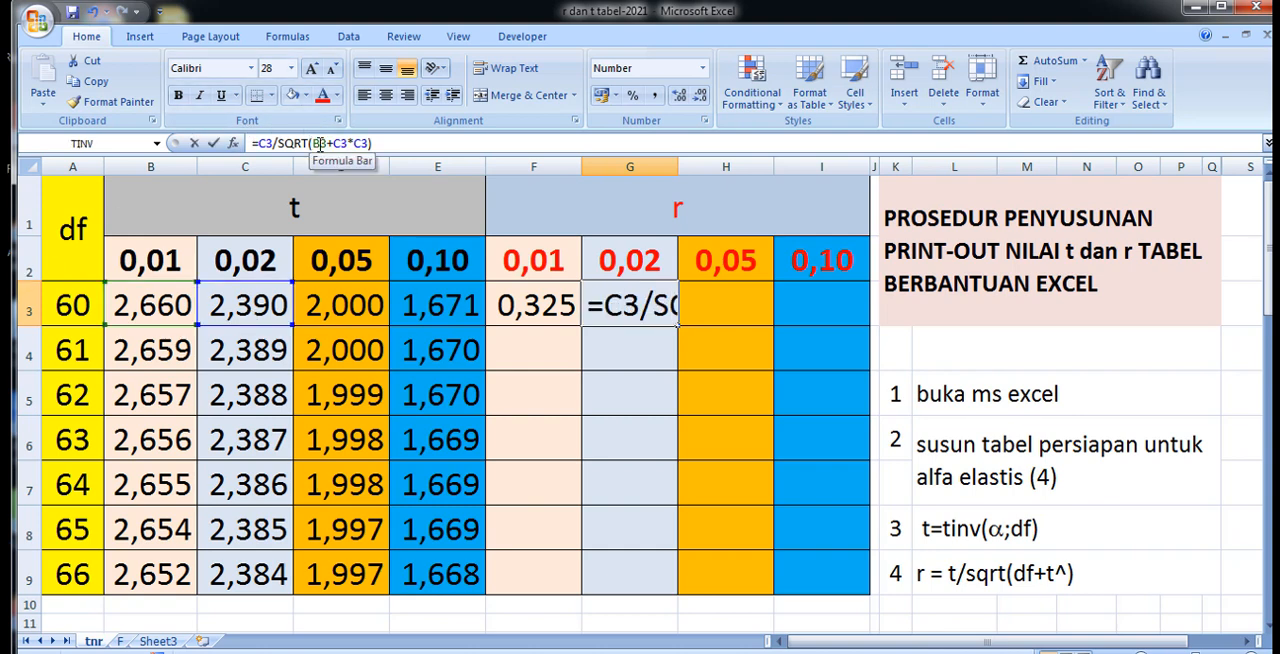
left_click_drag(320, 143, 312, 143)
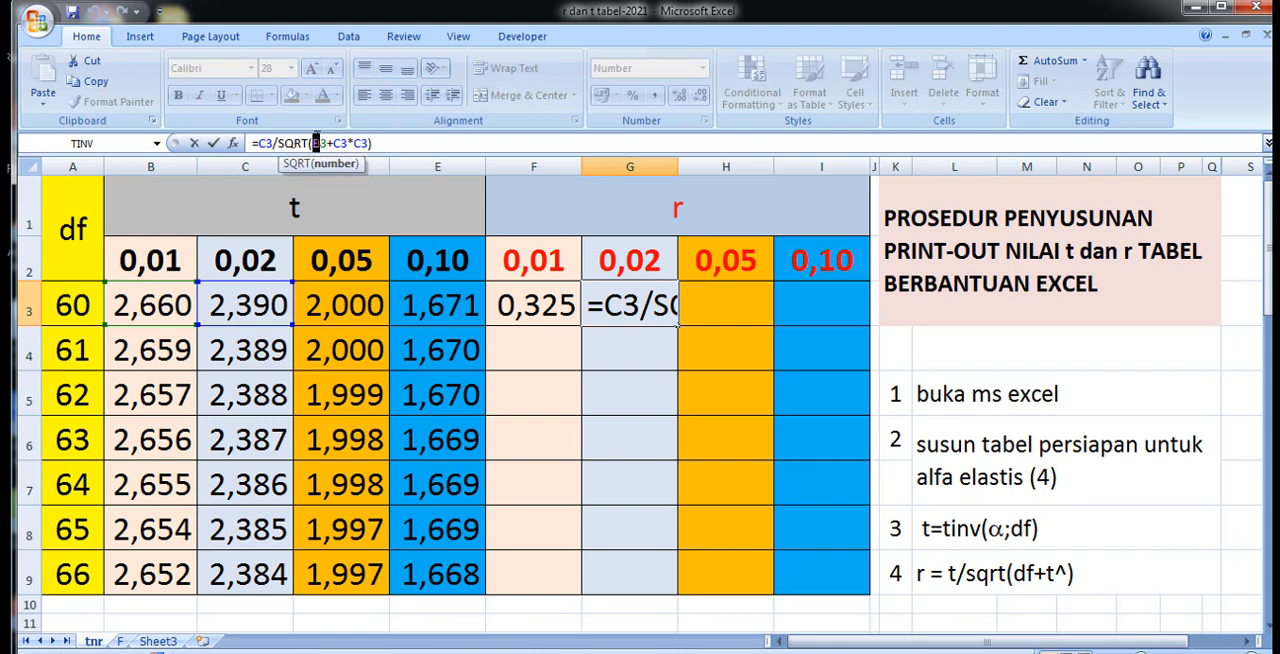
type("a")
left_click(610, 400)
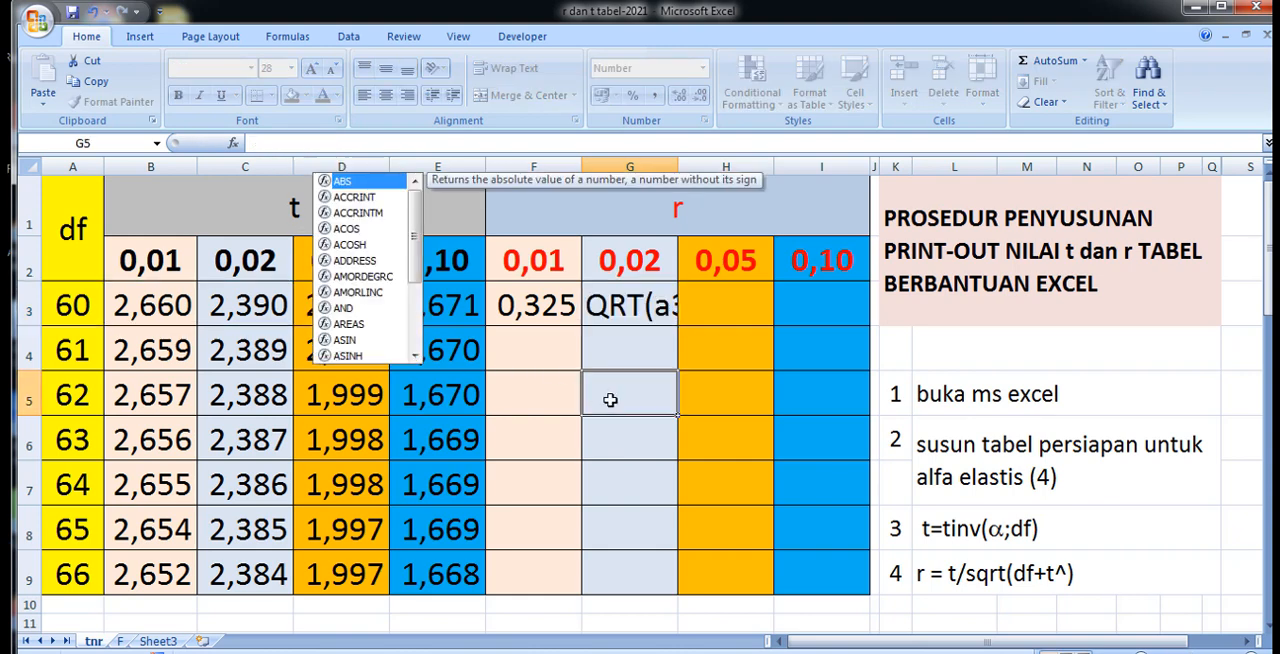
left_click(640, 308)
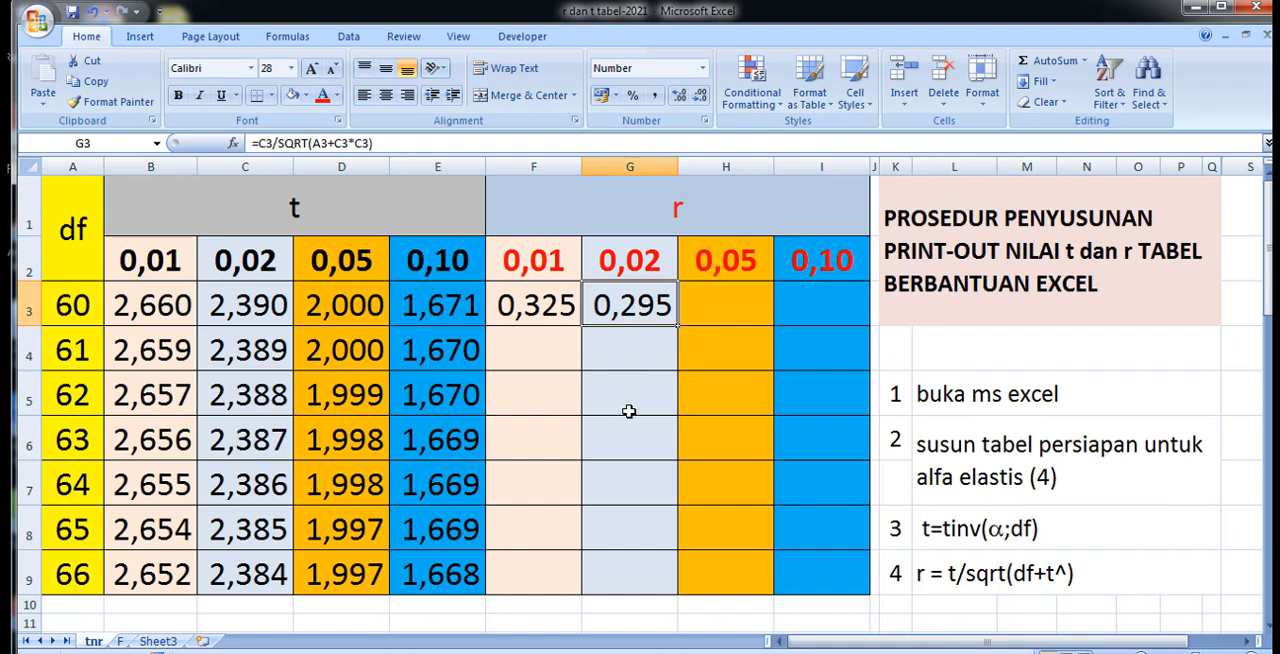
scroll(629, 400, "down", 5)
scroll(629, 408, "up", 5)
Copy the G3 formula across into H3 and I3 for the 0,05 and 0,10 columns of r.
left_click(716, 311)
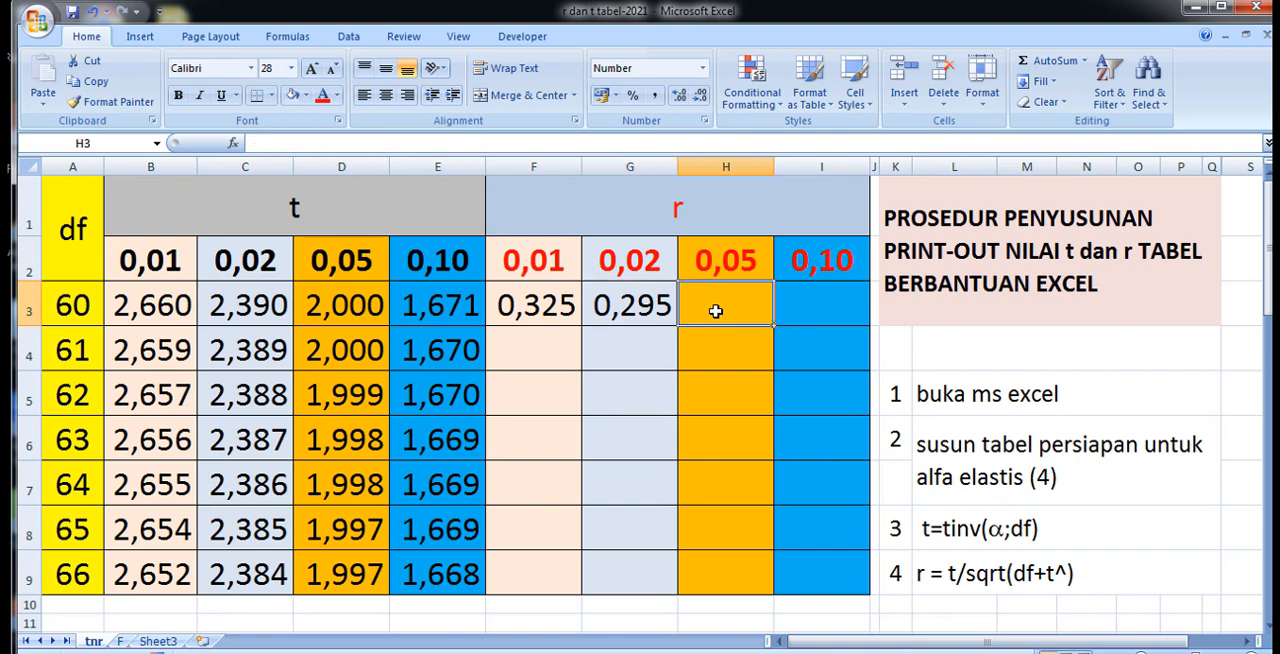
left_click(606, 306)
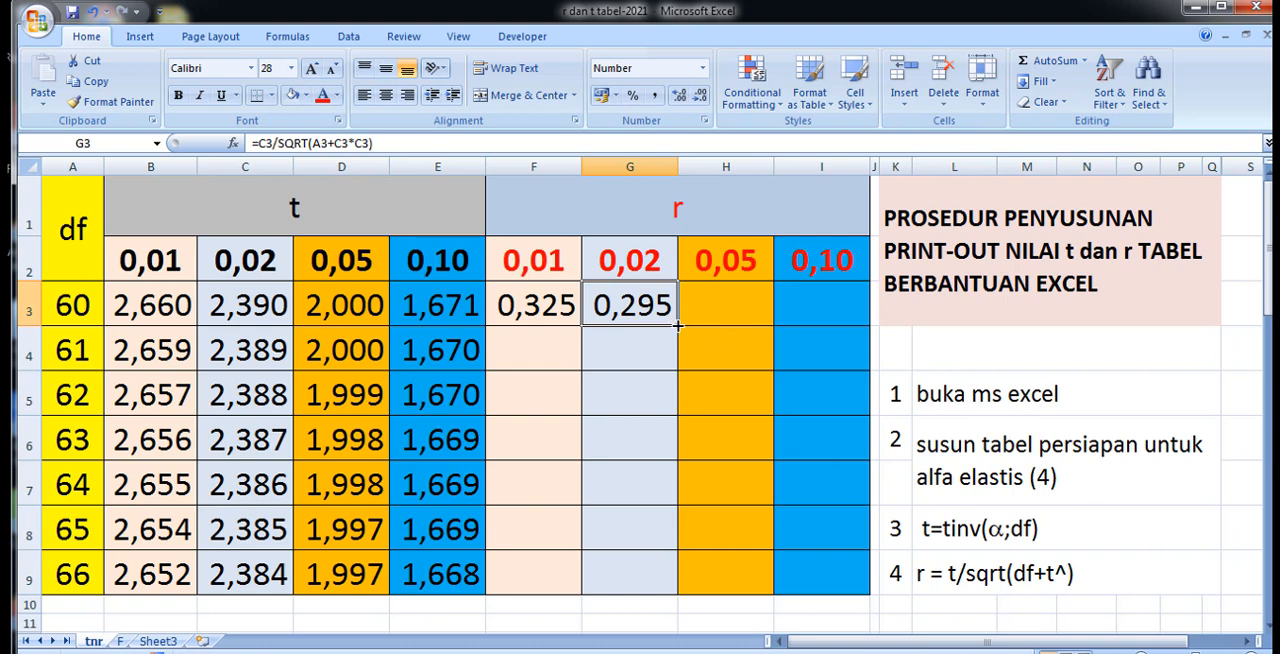
left_click_drag(678, 325, 836, 331)
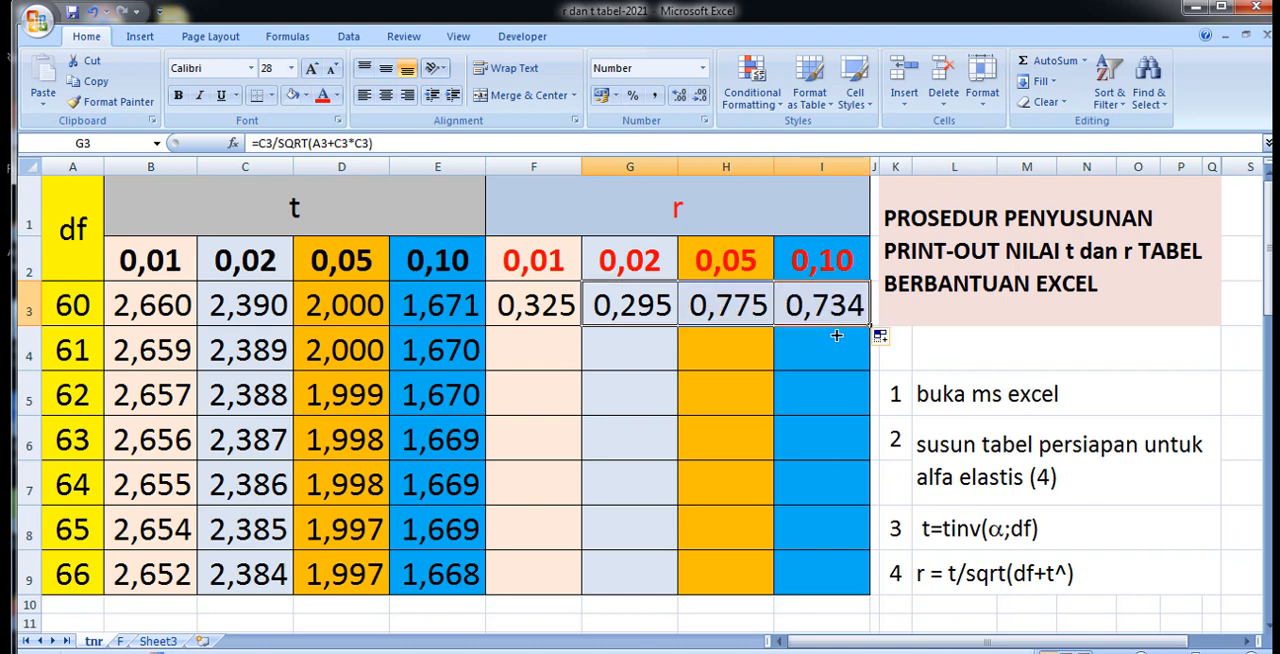
Give H3 the standard orange fill color and I3 the standard Light Blue fill color to match their columns.
left_click(731, 316)
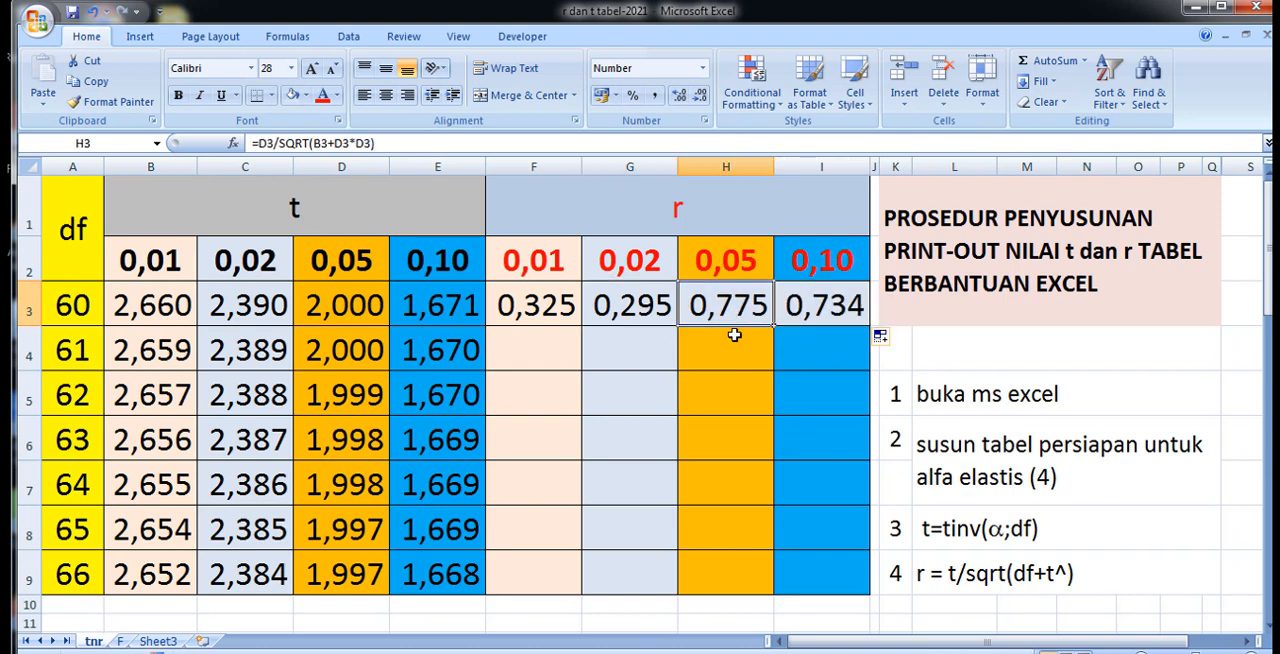
left_click(308, 96)
left_click(322, 234)
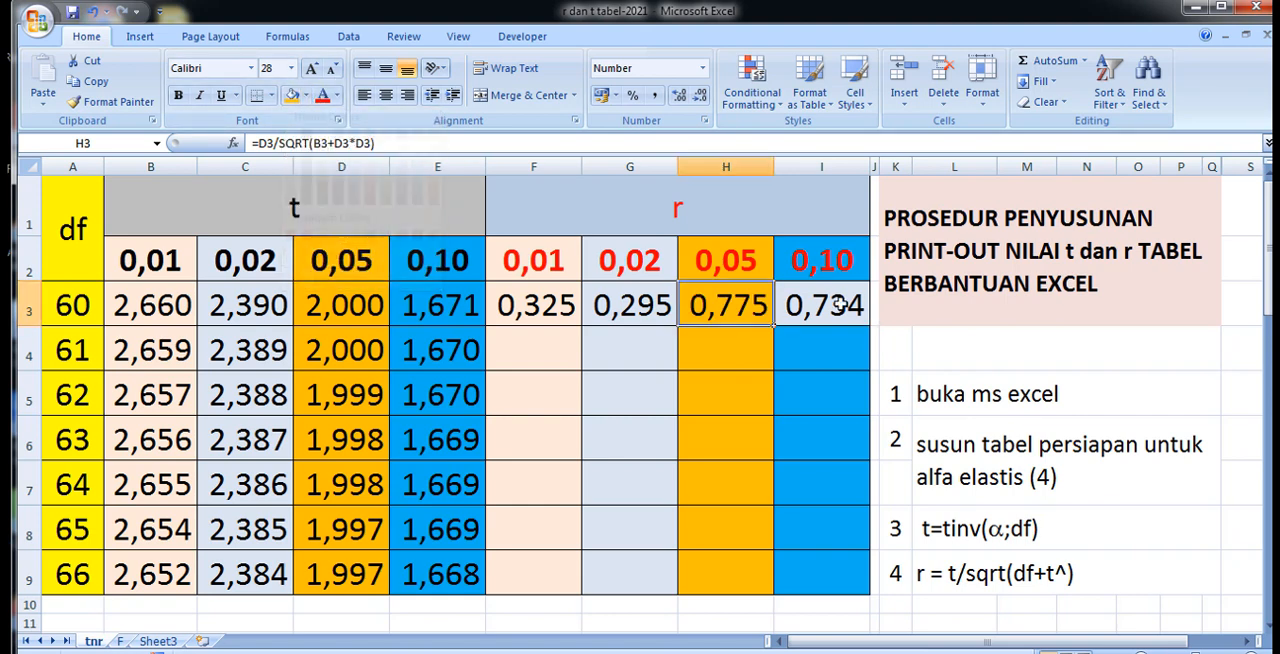
left_click(825, 323)
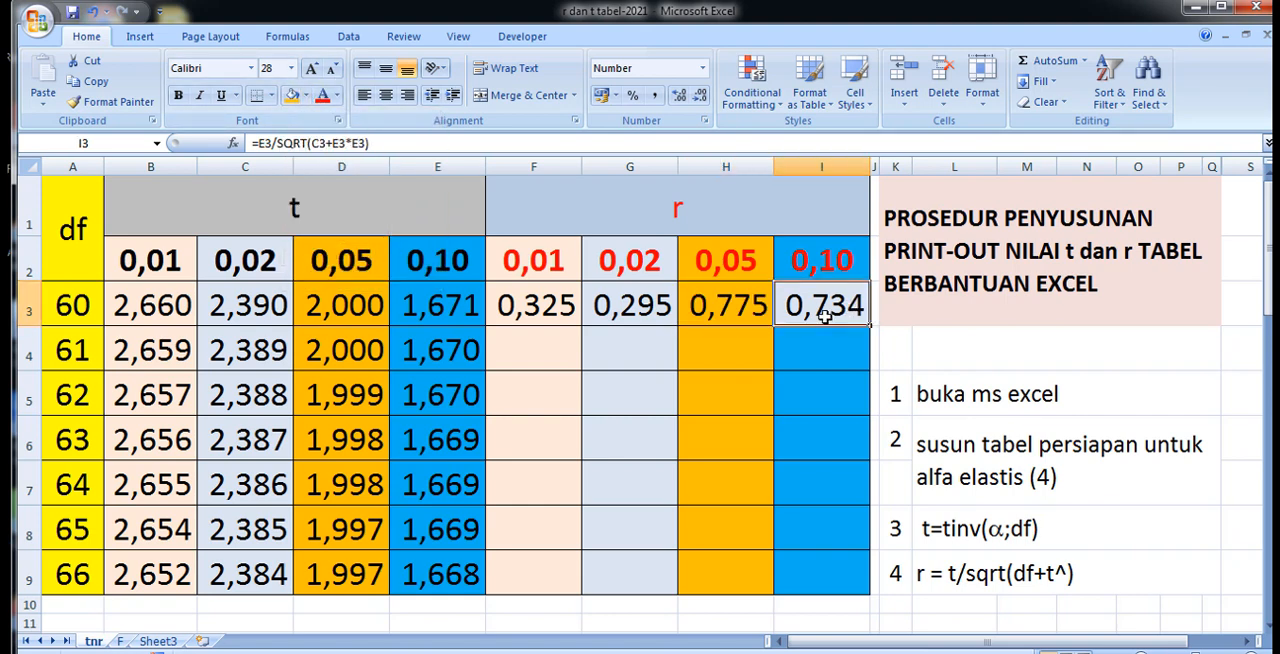
left_click(306, 96)
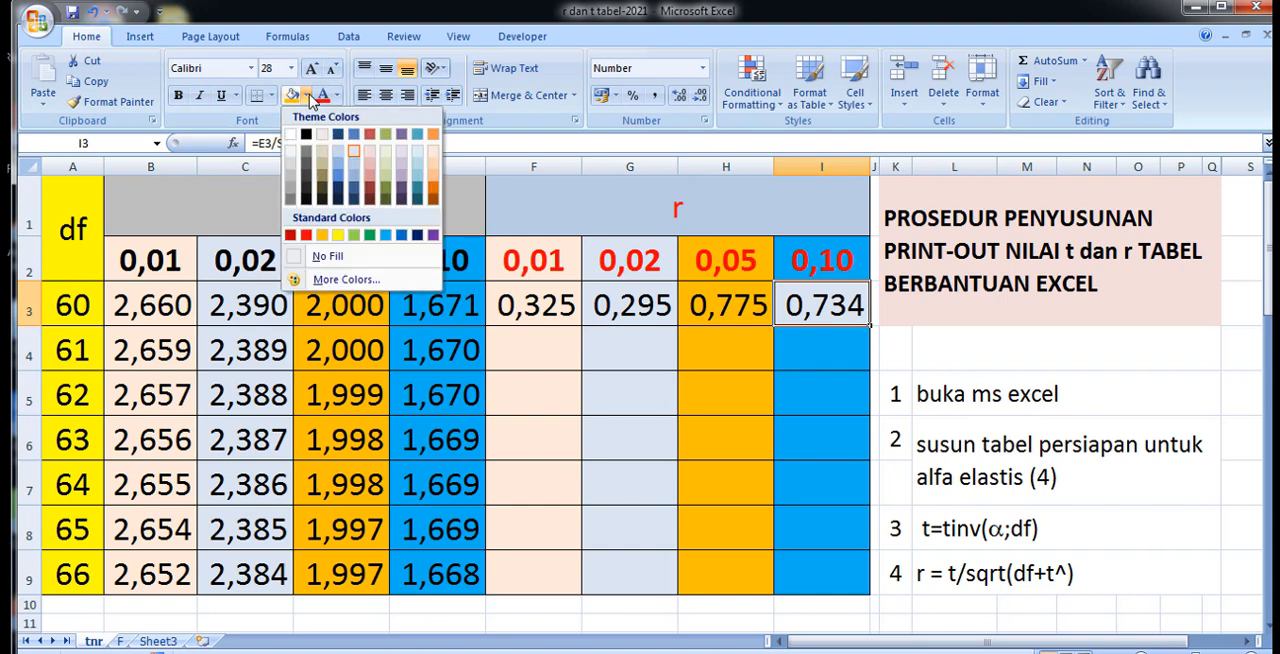
left_click(386, 237)
Correct the degrees-of-freedom reference in H3 so that the formula reads =D3/SQRT(A3+D3*D3).
left_click(704, 305)
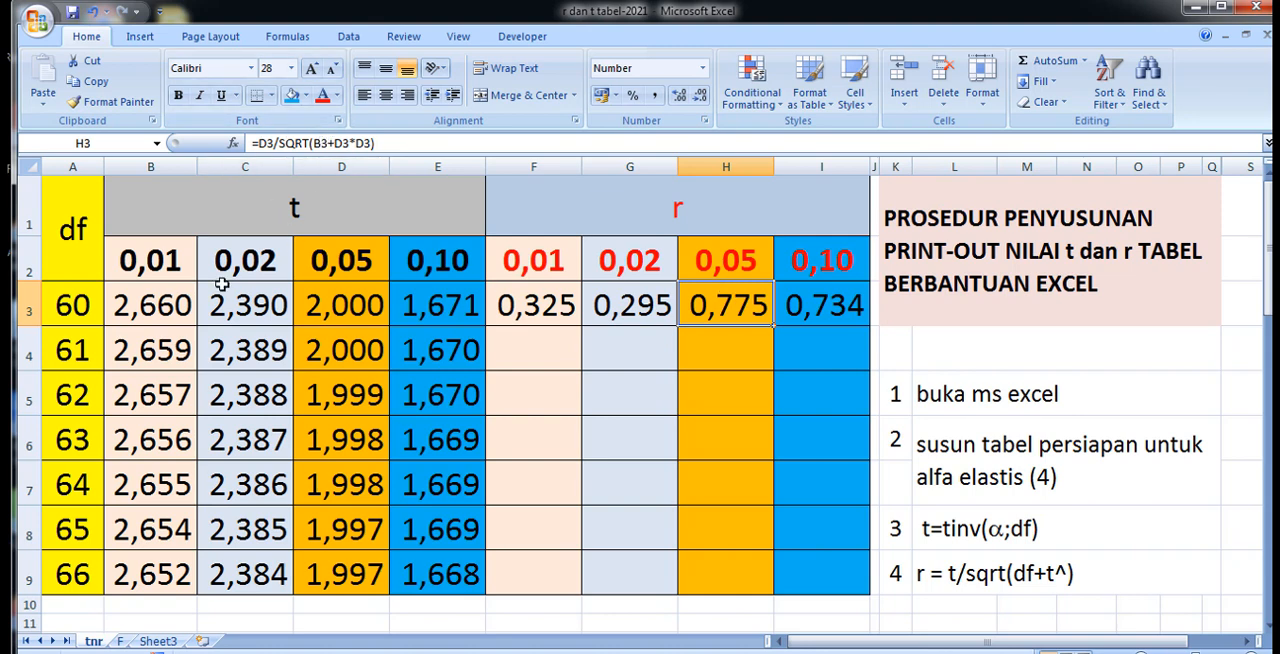
left_click(317, 143)
double_click(317, 143)
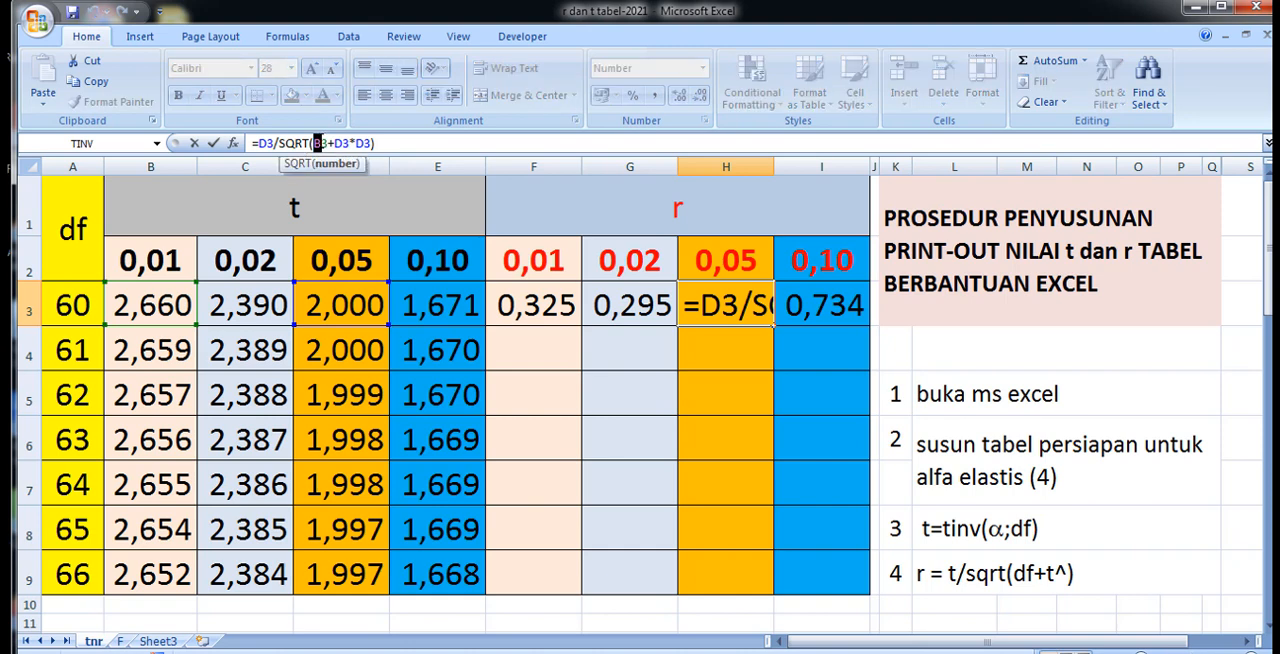
type("a")
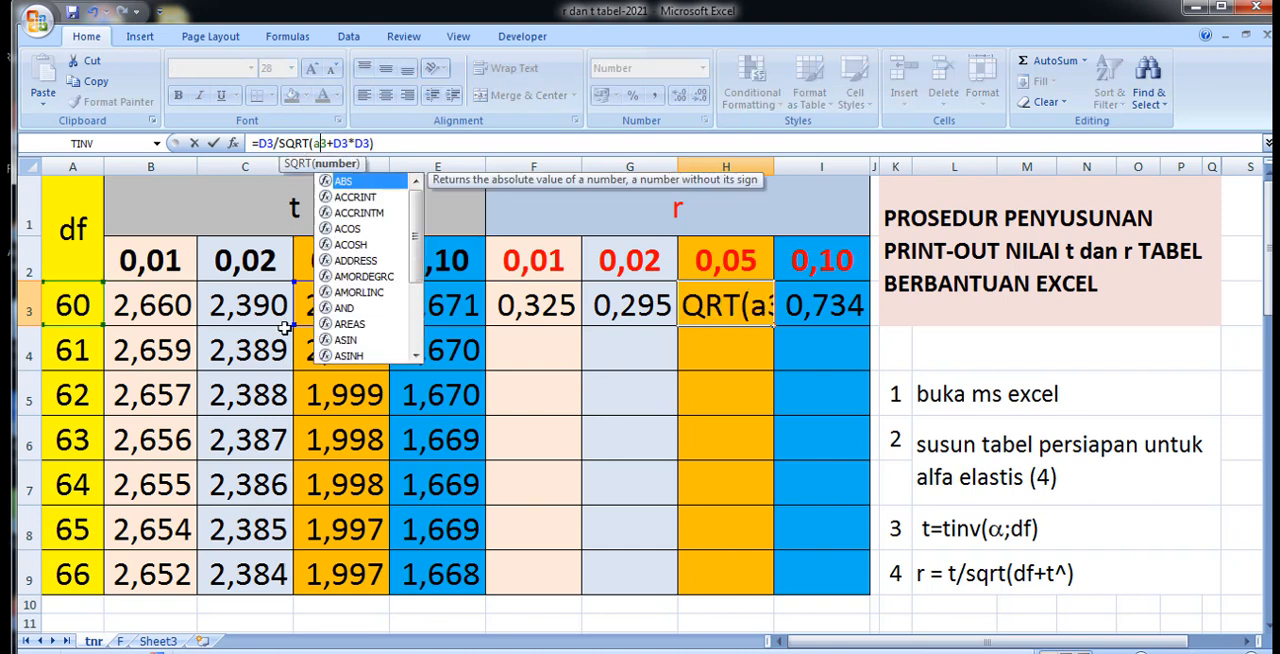
key("Return")
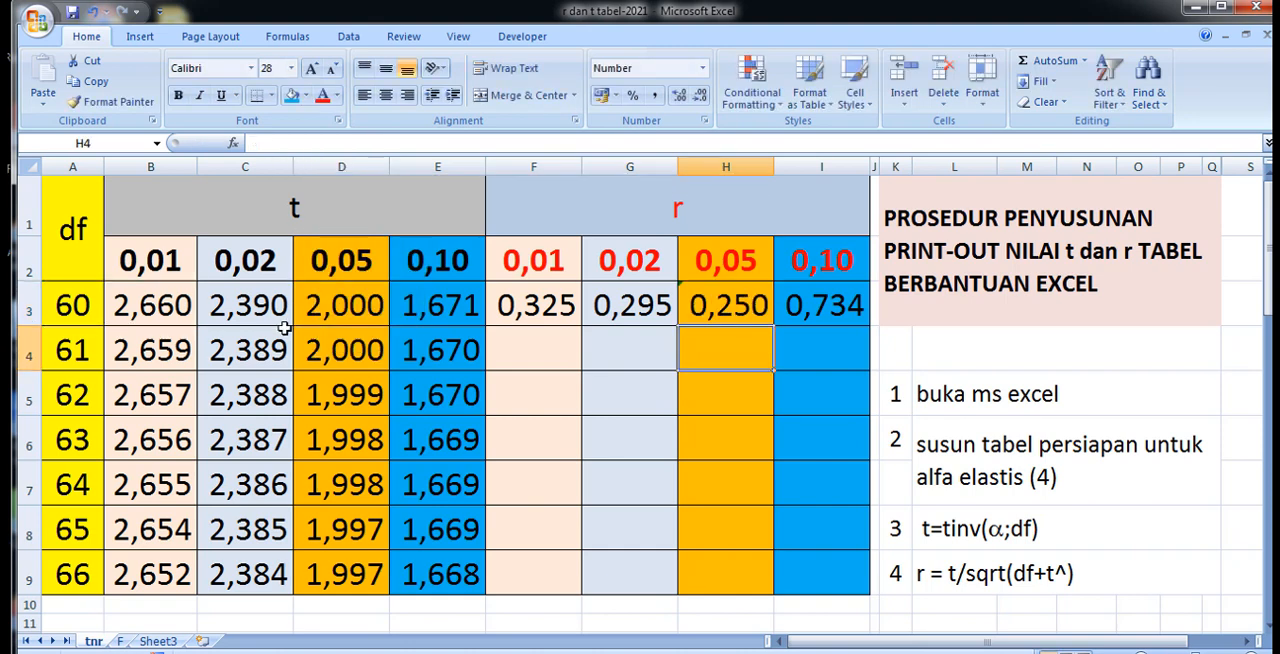
Correct the degrees-of-freedom reference in I3 so that the formula reads =E3/SQRT(A3+E3*E3).
left_click(828, 316)
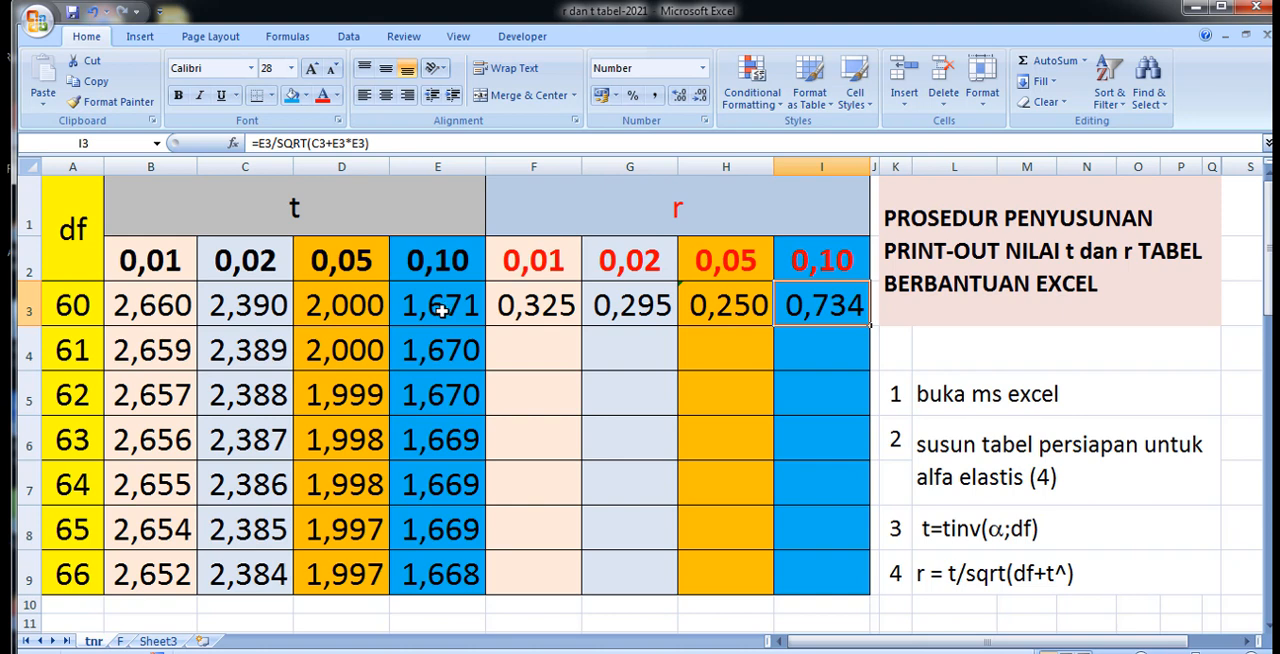
left_click(318, 143)
left_click_drag(318, 143, 311, 143)
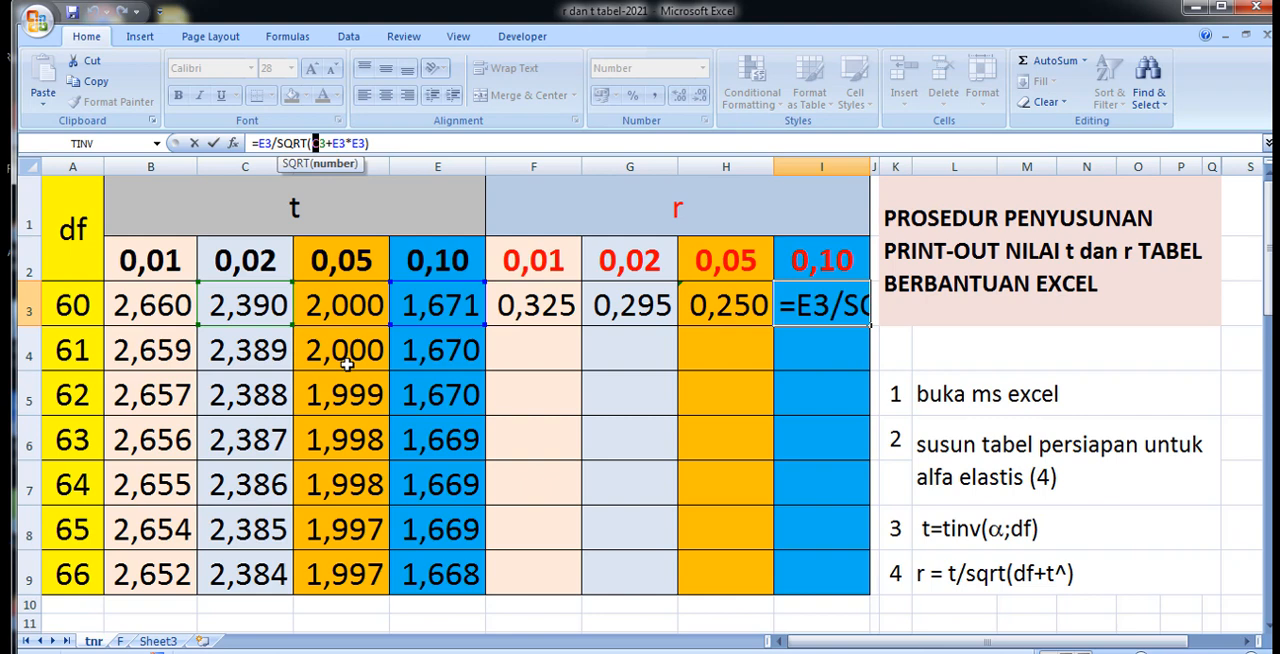
type("a")
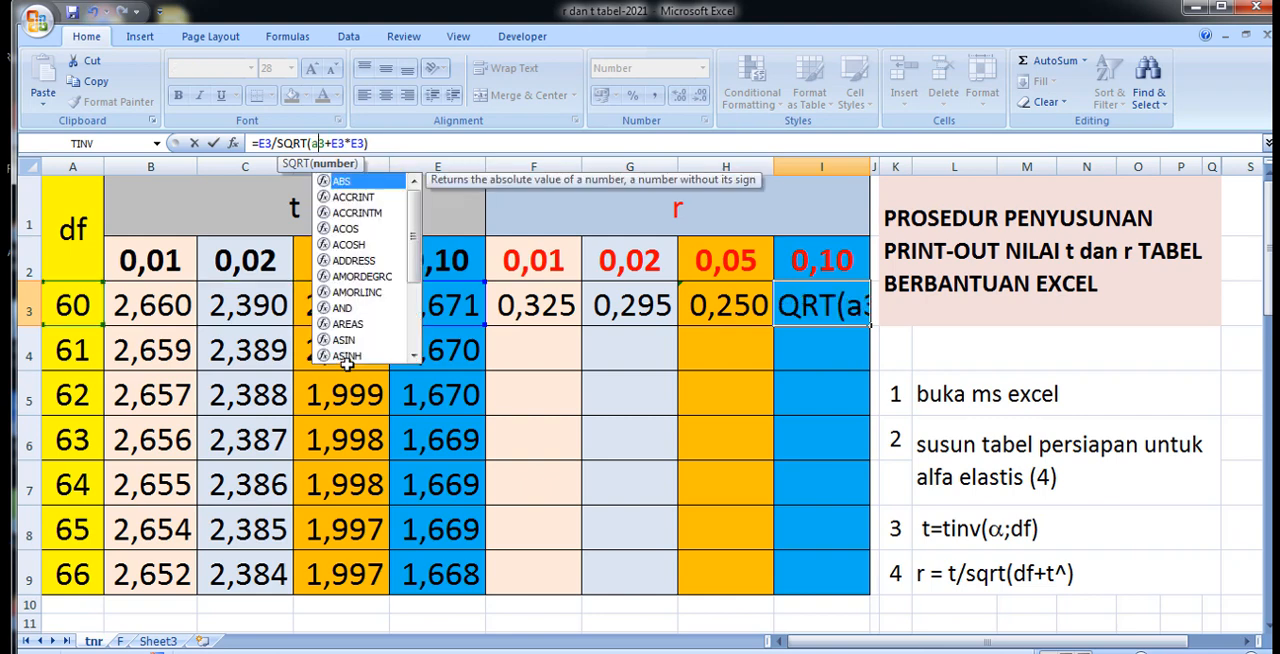
key("Return")
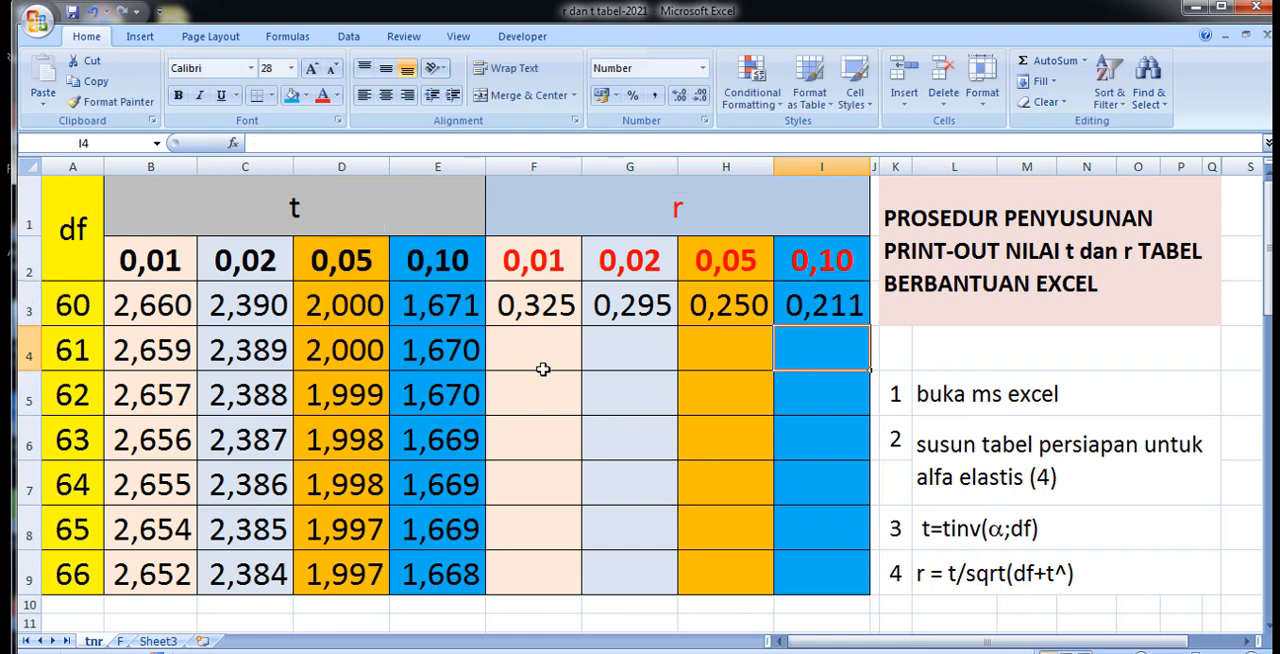
Fill the r formulas in F3:I3 down through row 9 and compare them with the finished table further down the sheet.
left_click(553, 318)
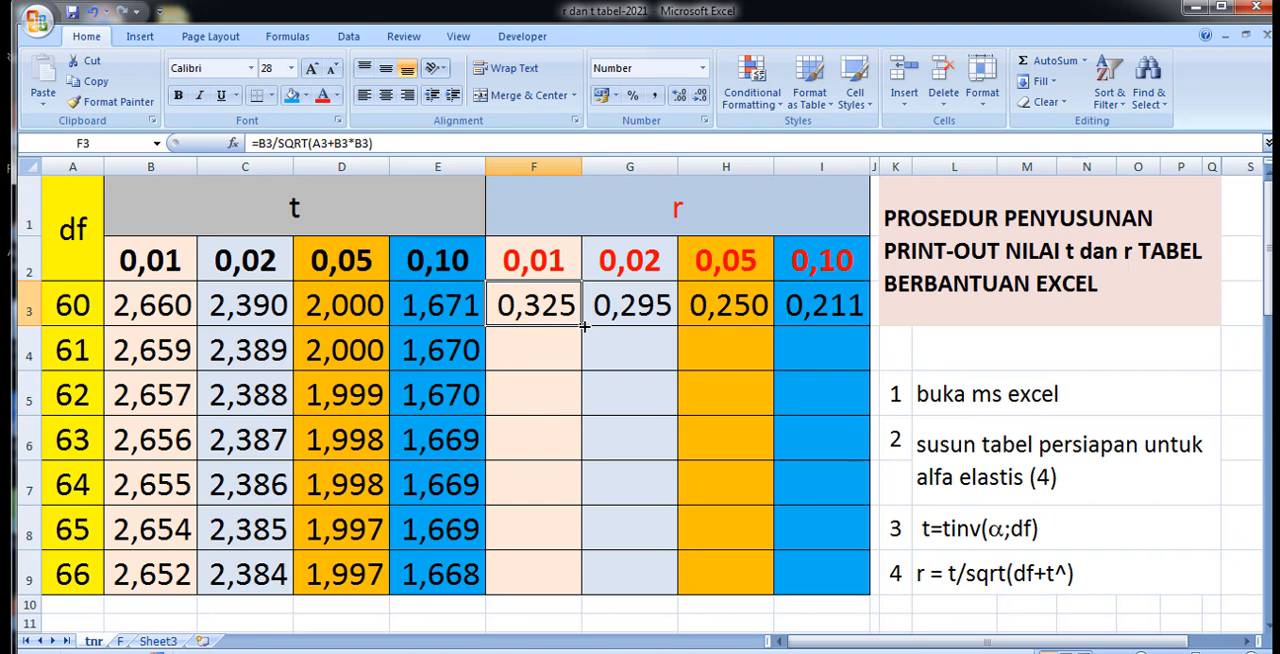
left_click_drag(522, 302, 871, 597)
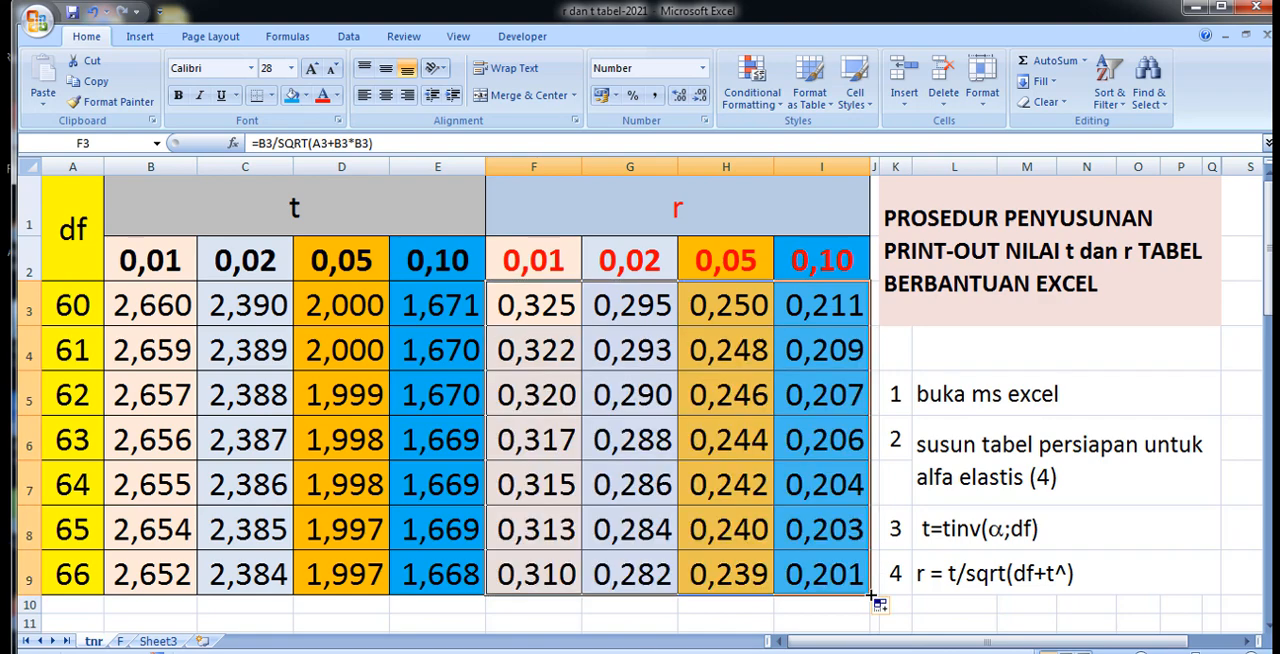
scroll(644, 472, "down", 3)
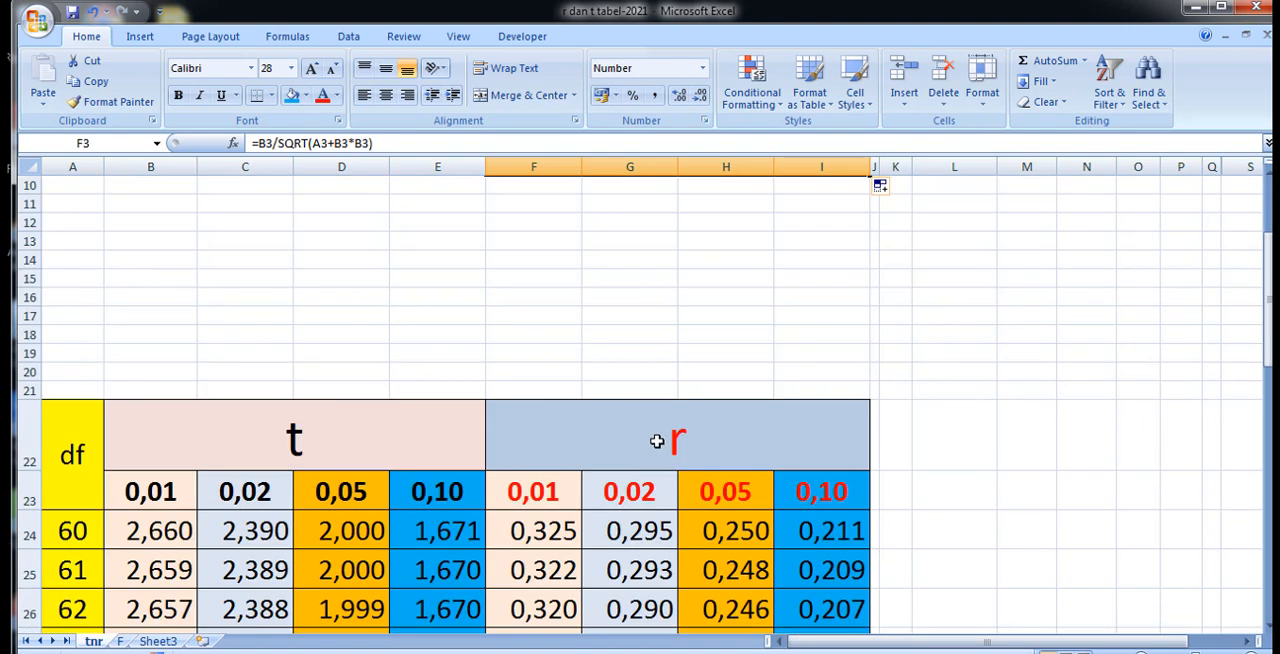
scroll(657, 440, "up", 3)
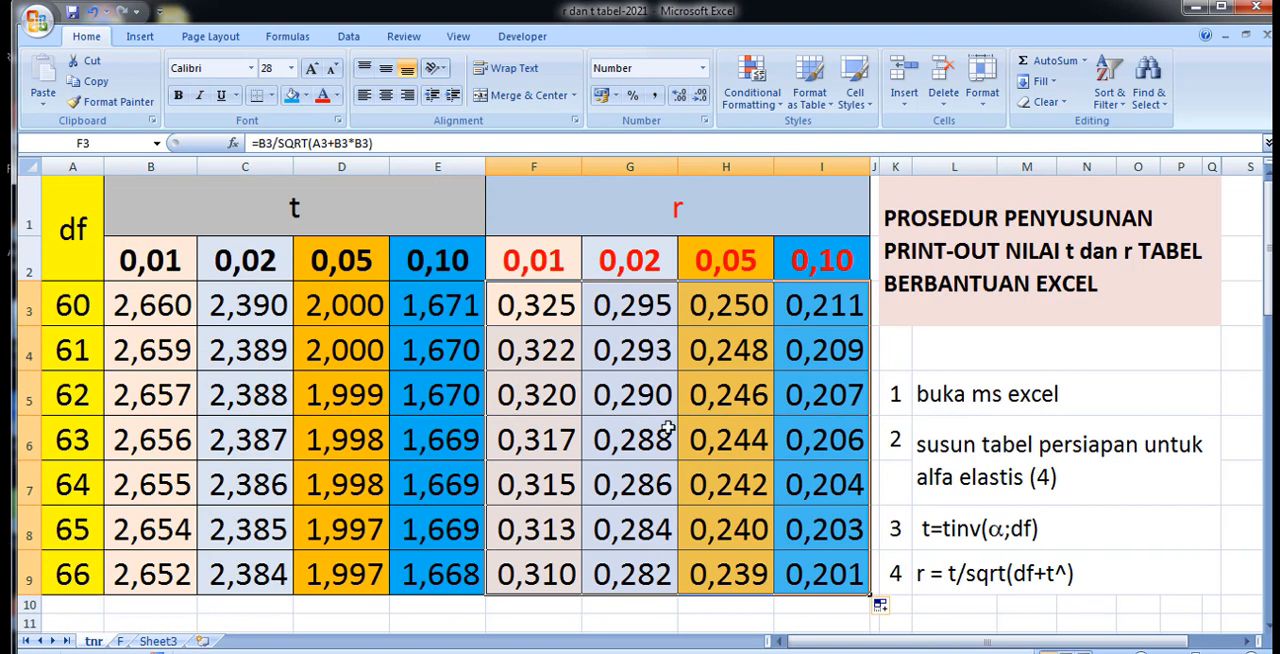
scroll(718, 481, "down", 5)
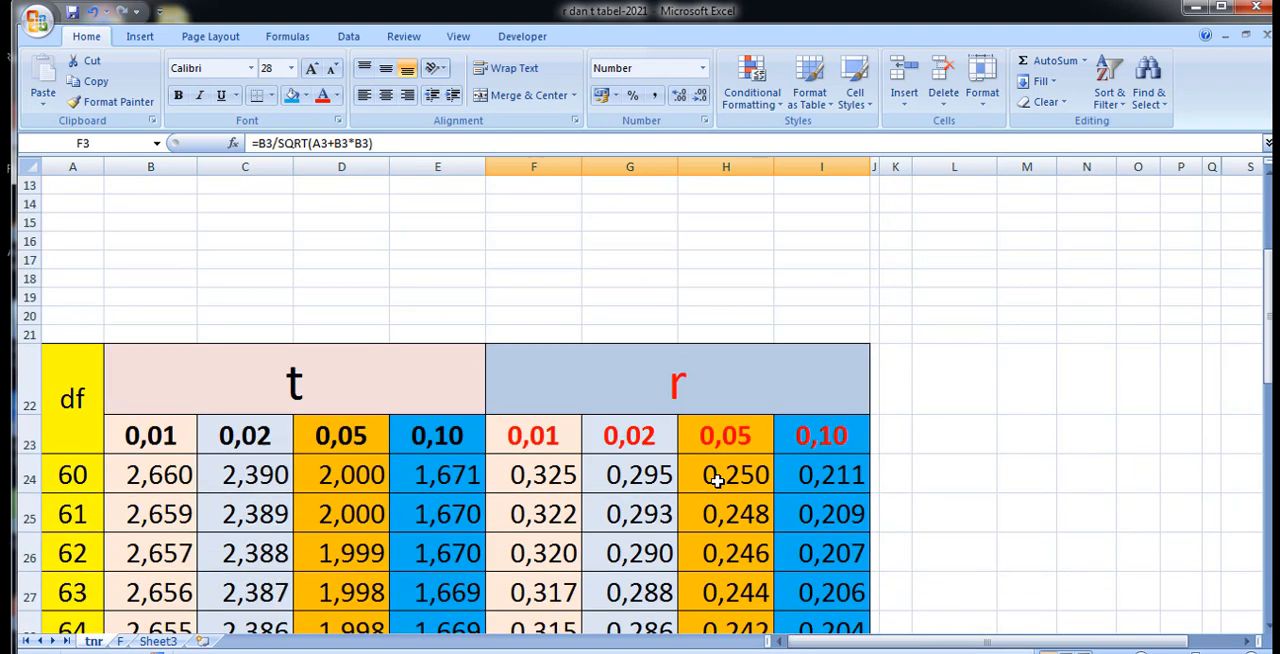
scroll(718, 460, "up", 5)
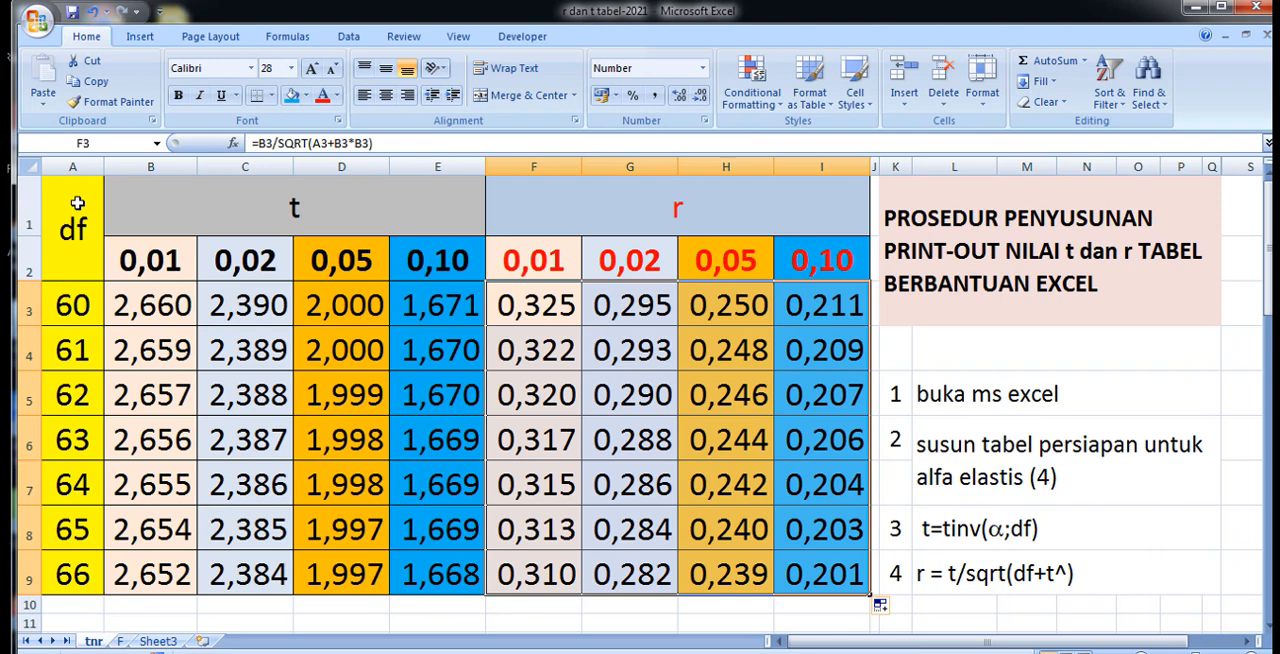
Change the first two df values, A3 to 101 and A4 to 102, to test the table's formulas.
left_click_drag(77, 203, 751, 568)
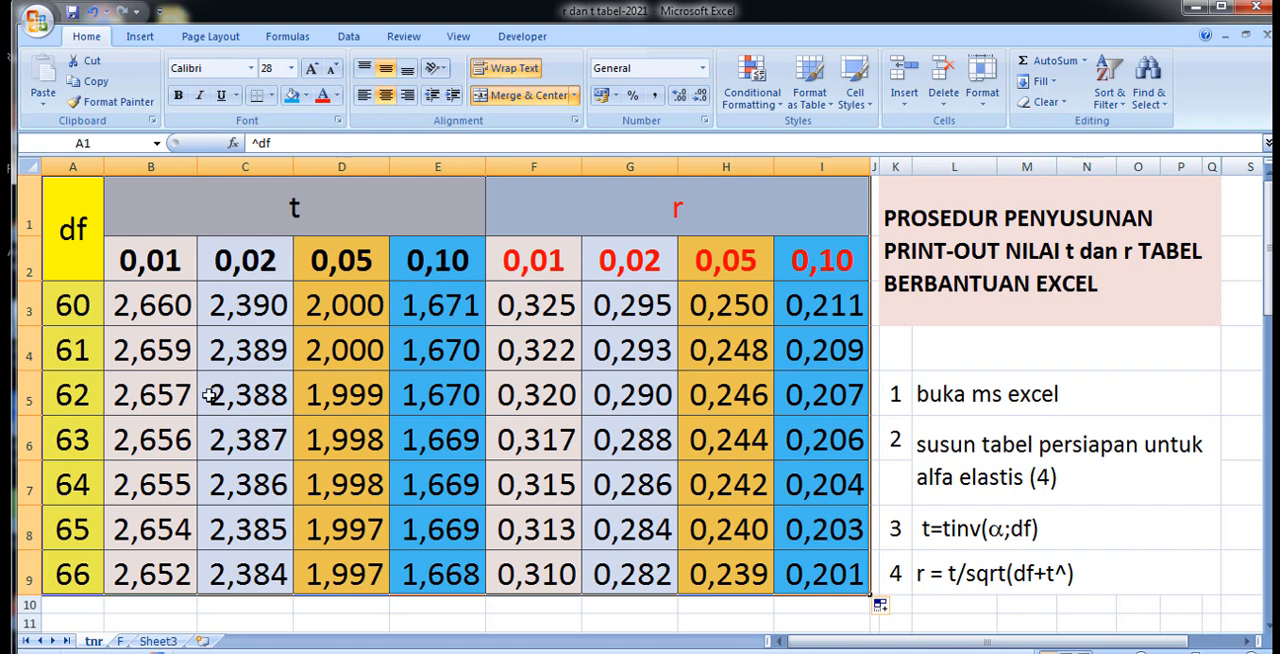
left_click(76, 350)
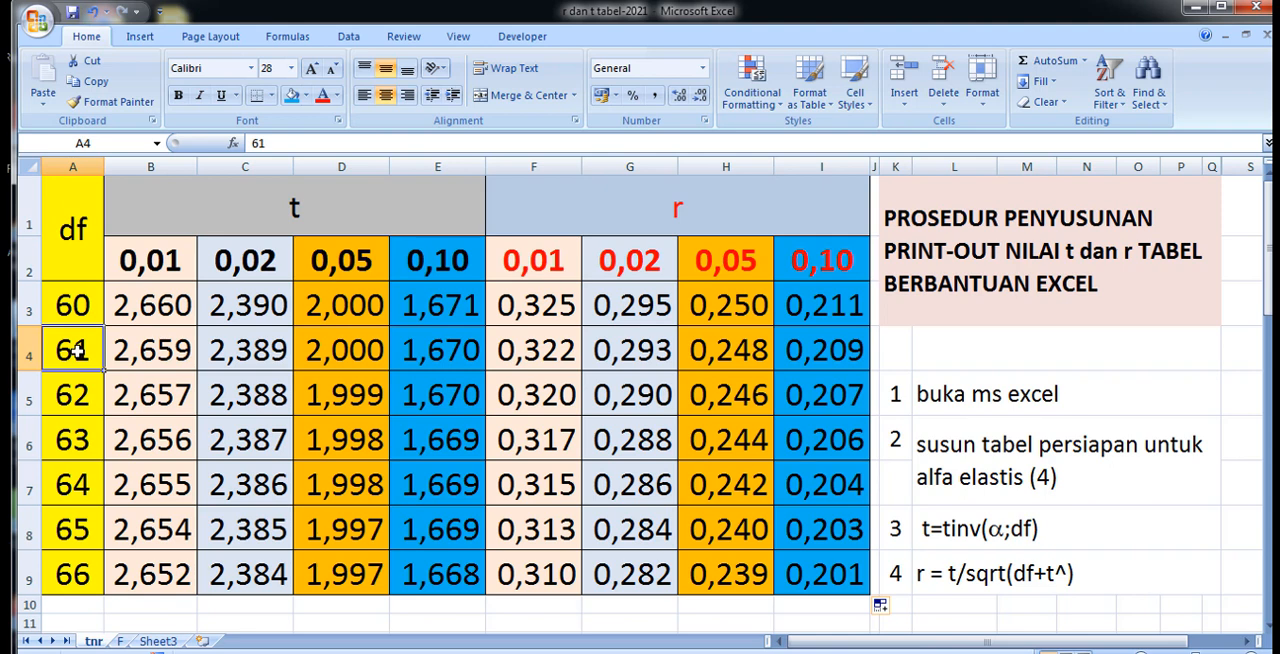
left_click(68, 304)
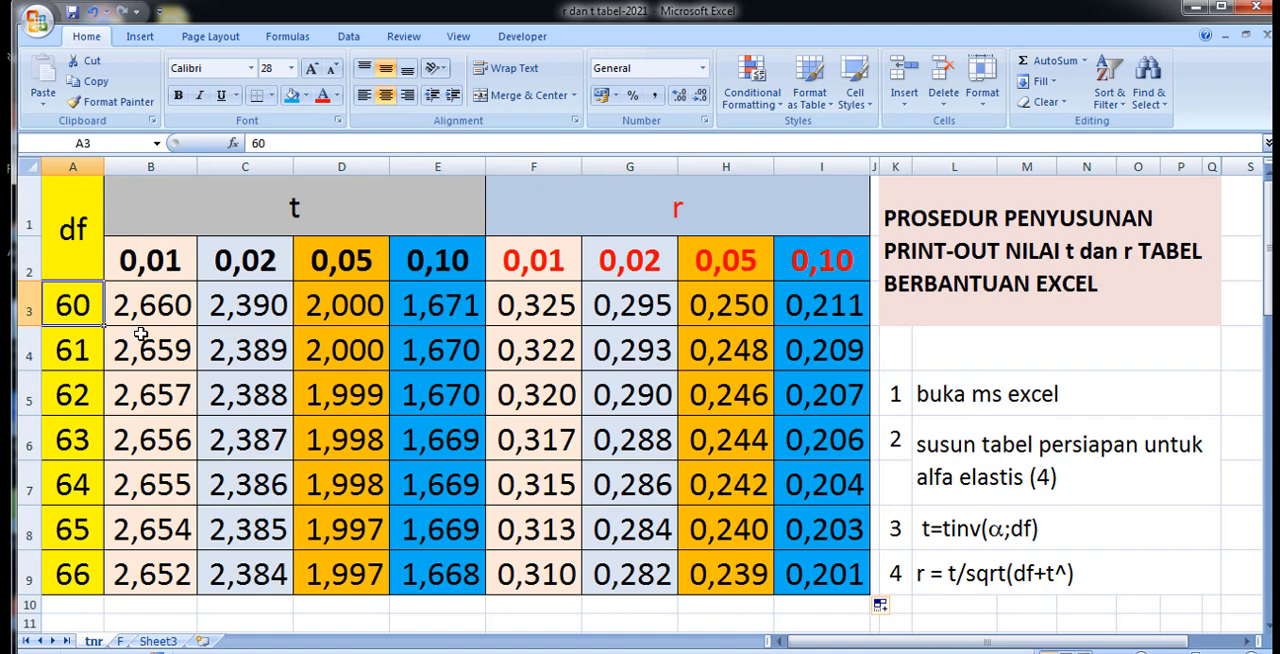
type("10")
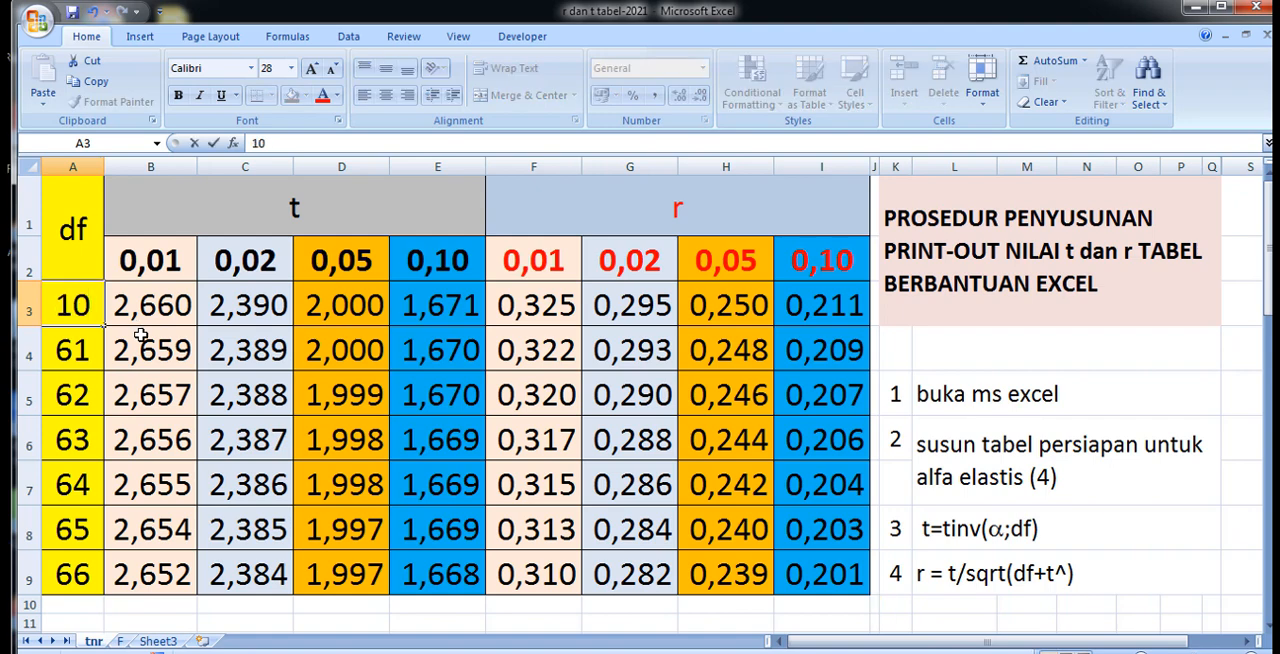
type("1")
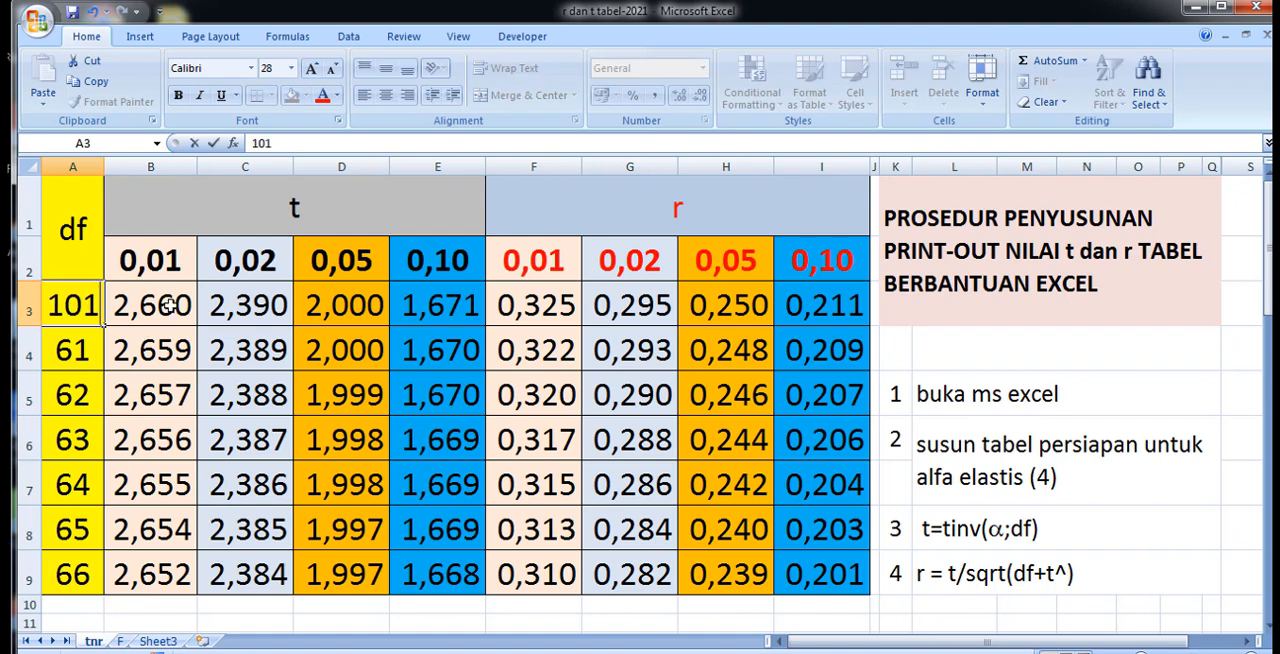
left_click(122, 392)
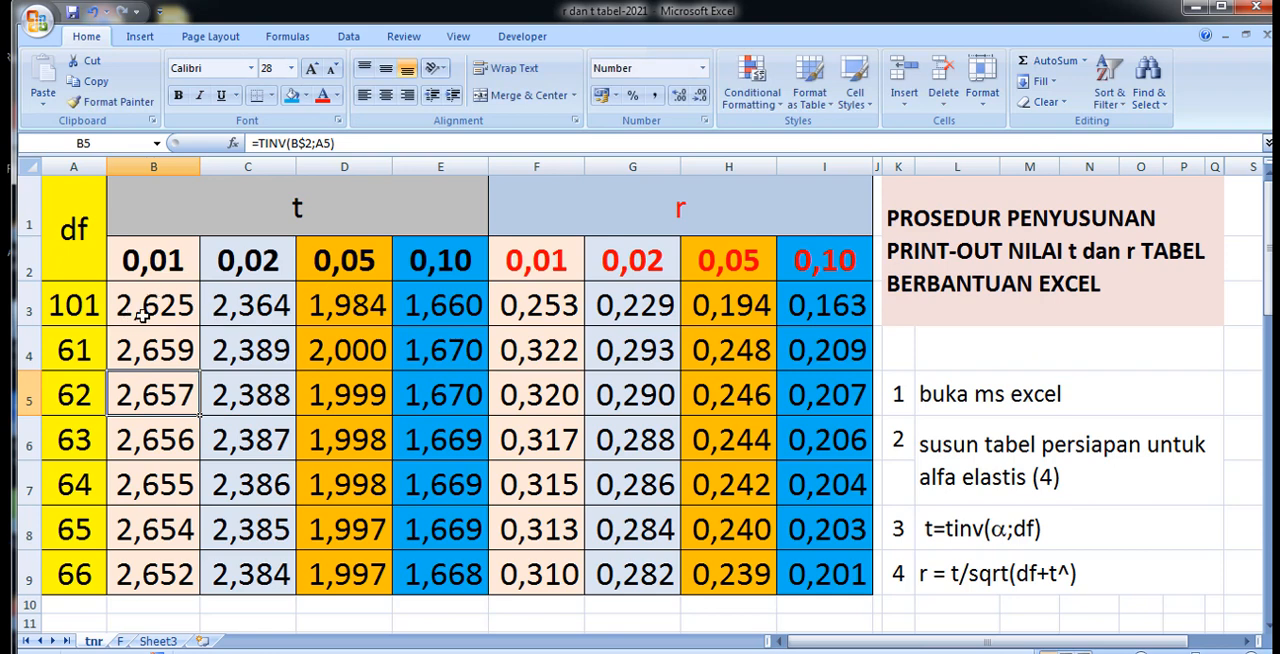
left_click(67, 347)
type("102")
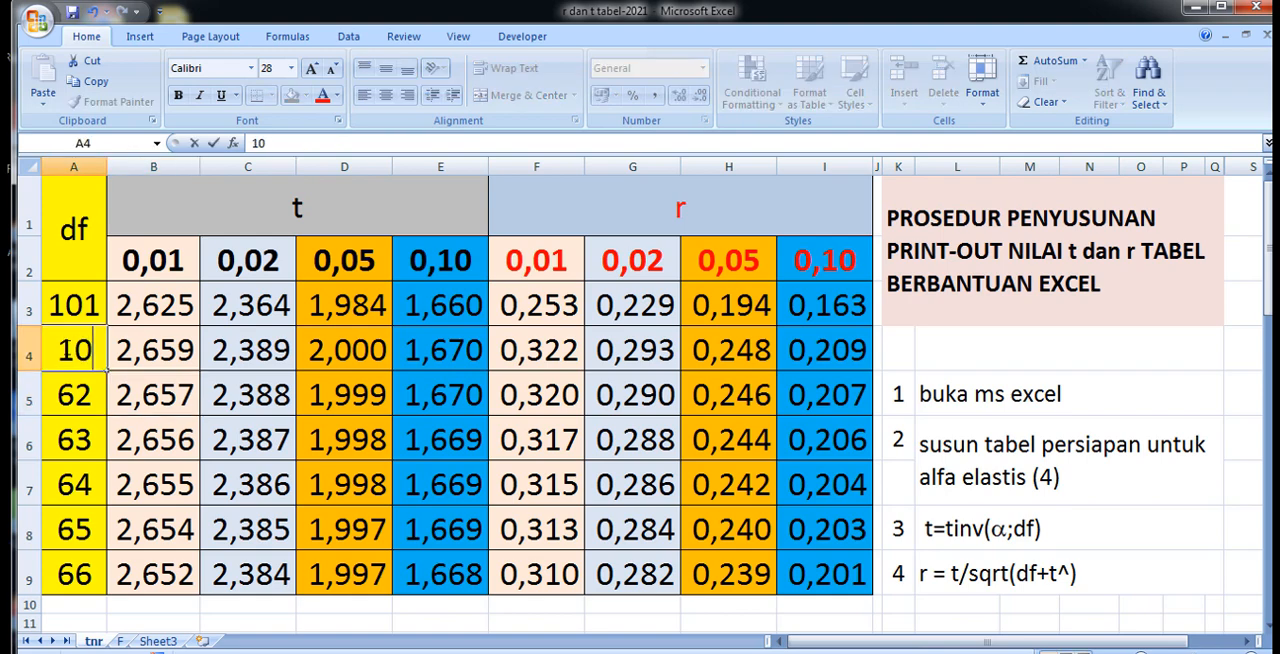
left_click(135, 395)
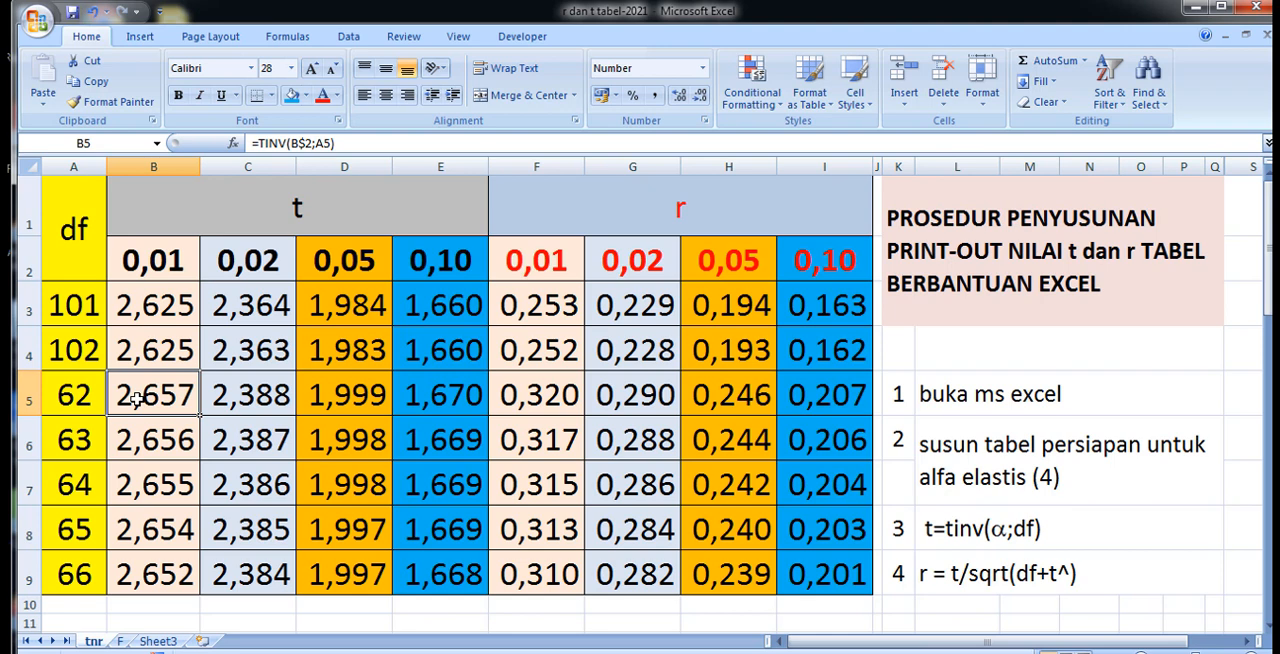
Restore the first two df values by setting A3 to 60 and A4 to 61.
left_click(54, 307)
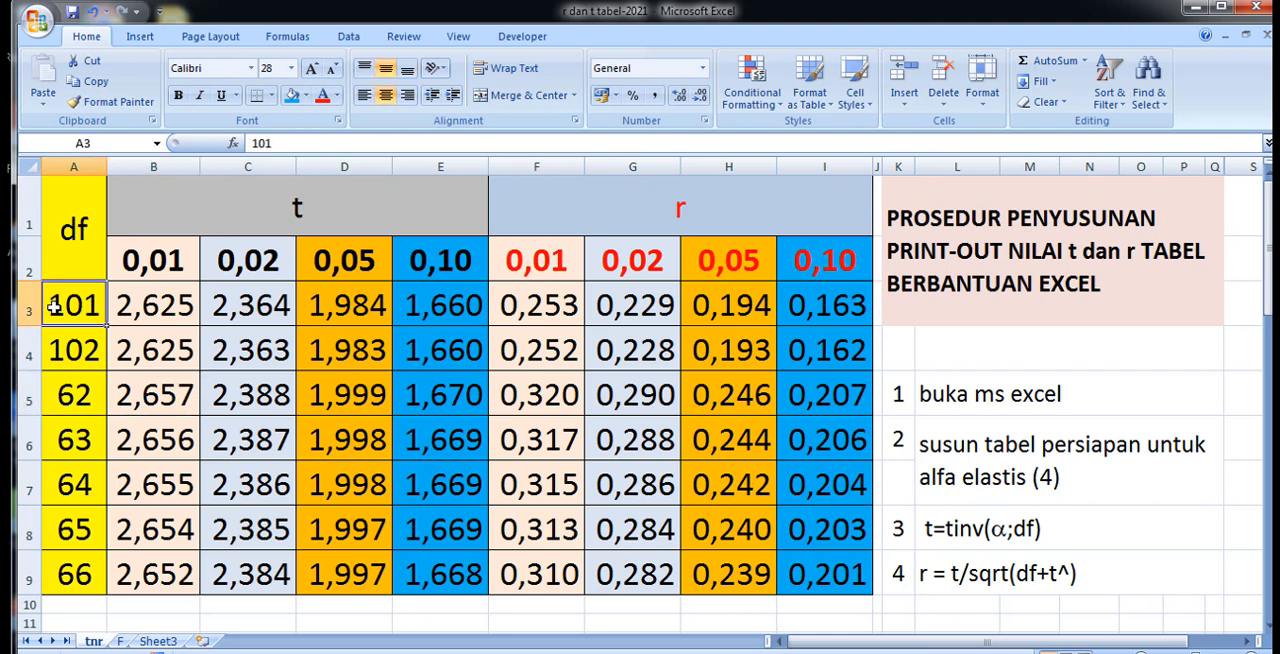
type("60")
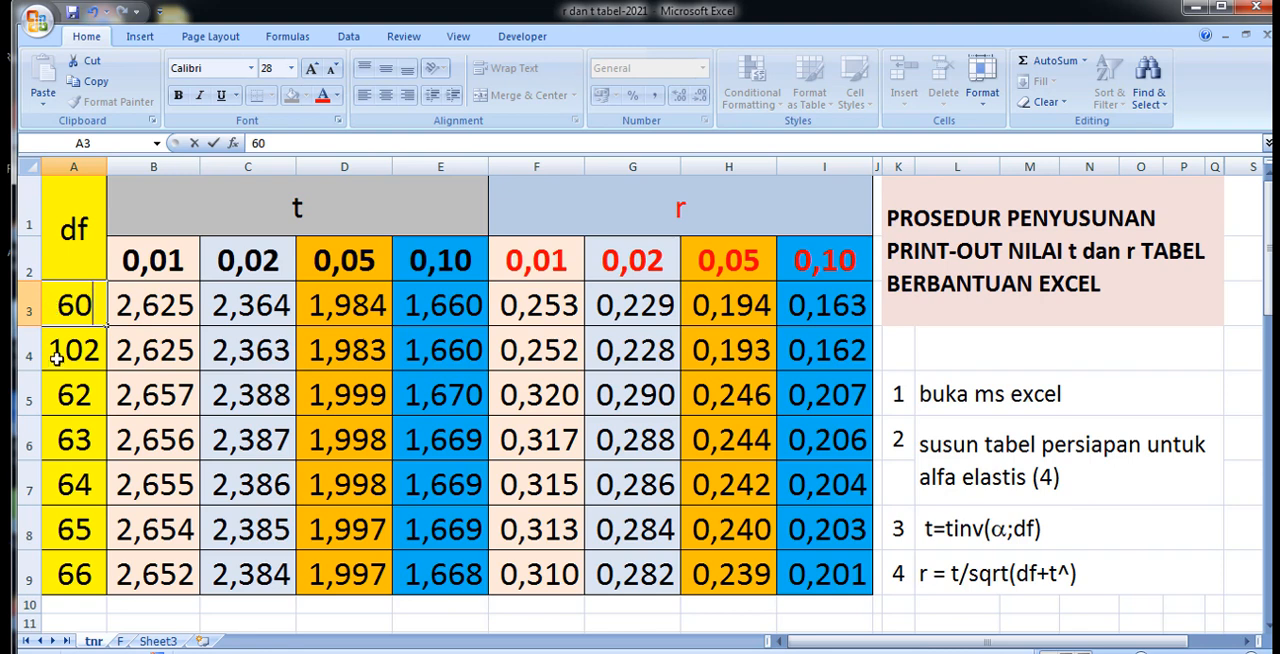
left_click(57, 358)
type("61")
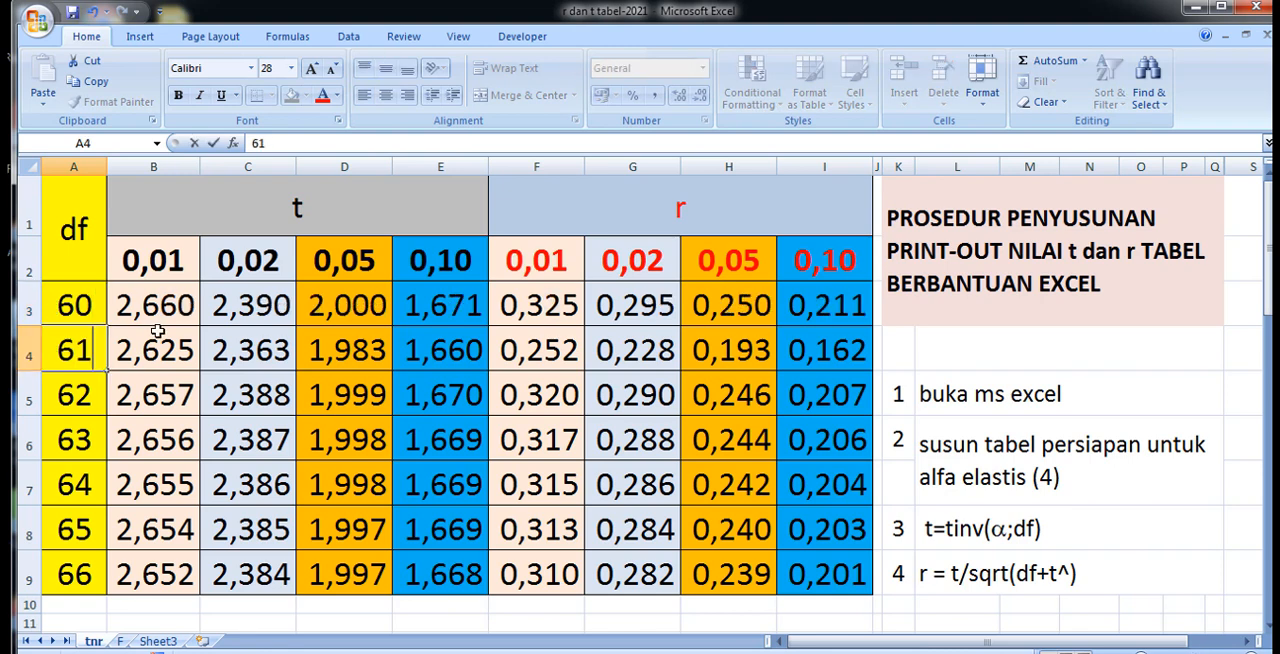
left_click(199, 452)
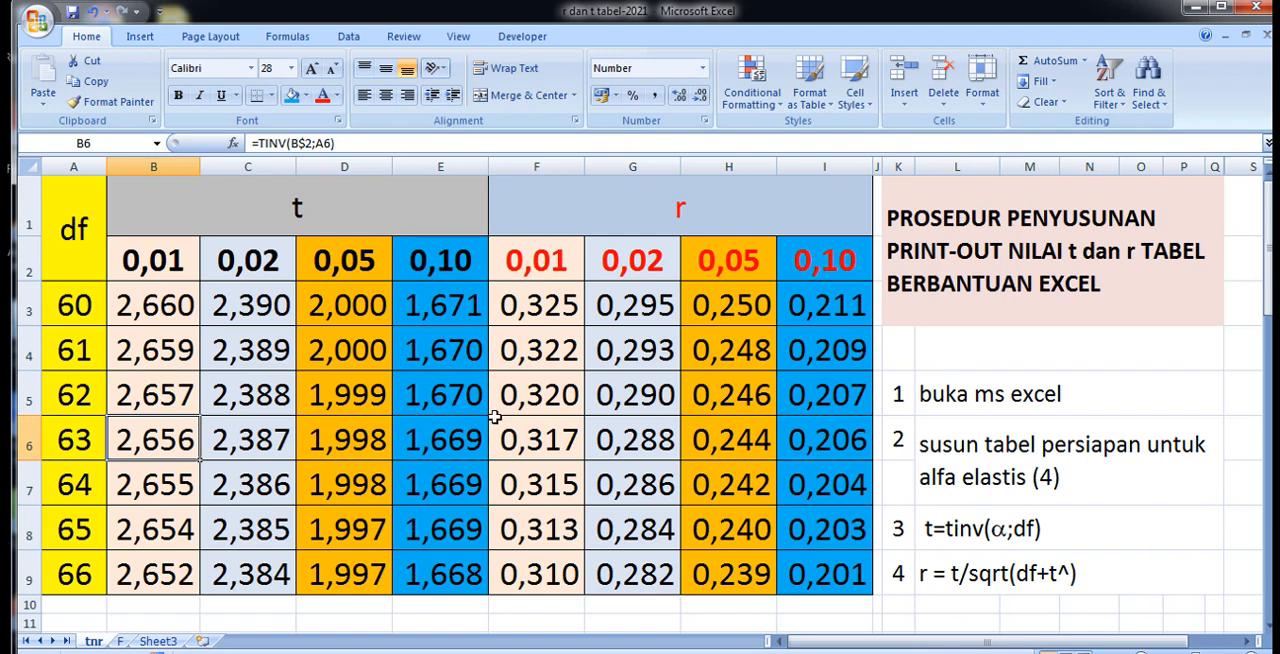
Set the first alpha level of the t section in B2 to 0,0001.
scroll(491, 420, "down", 5)
scroll(494, 418, "down", 2)
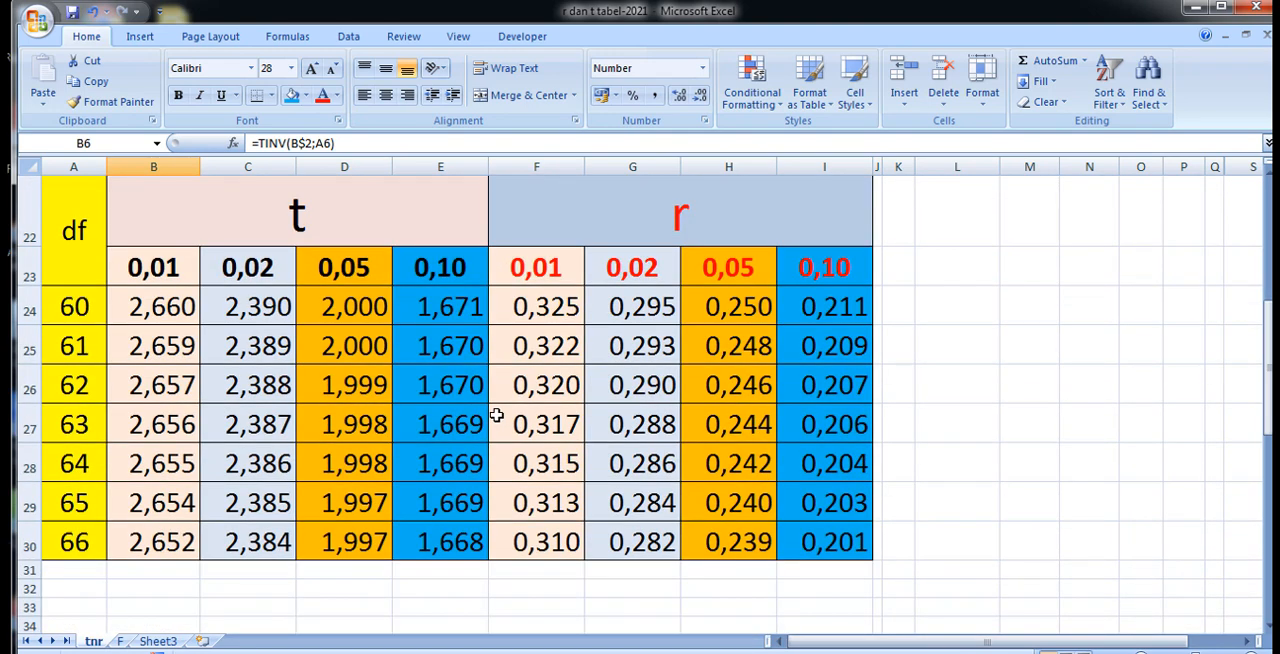
scroll(533, 455, "up", 7)
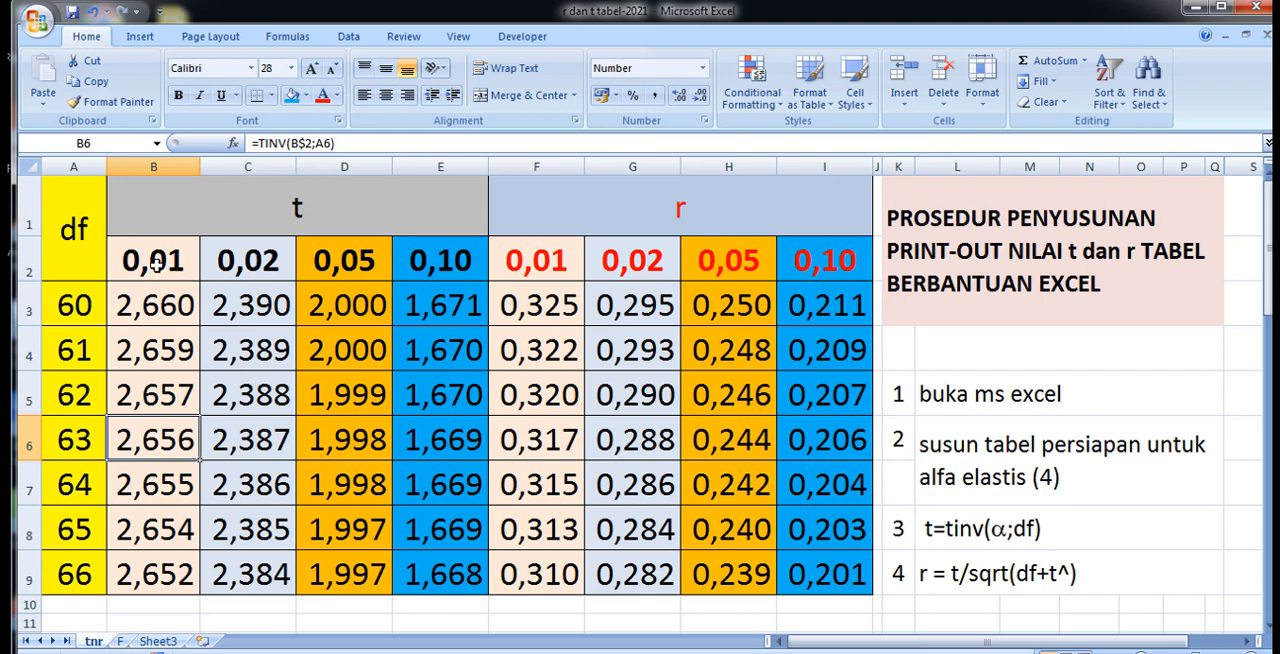
double_click(155, 262)
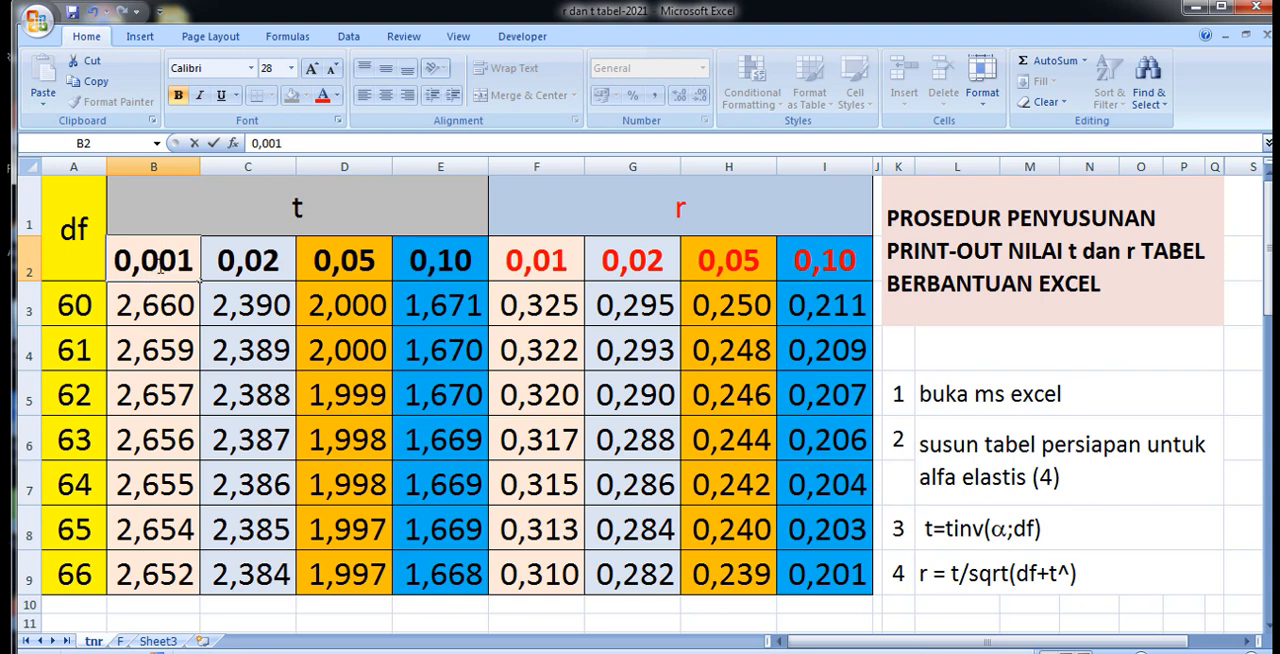
double_click(160, 263)
type("0")
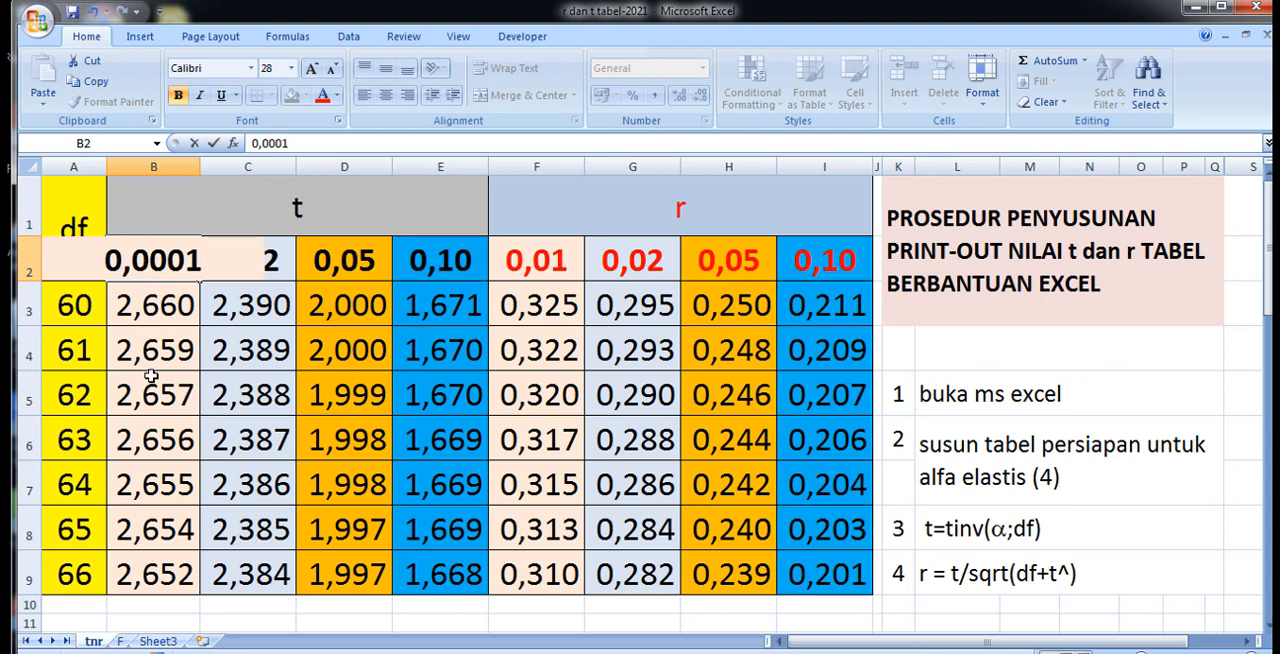
left_click(150, 375)
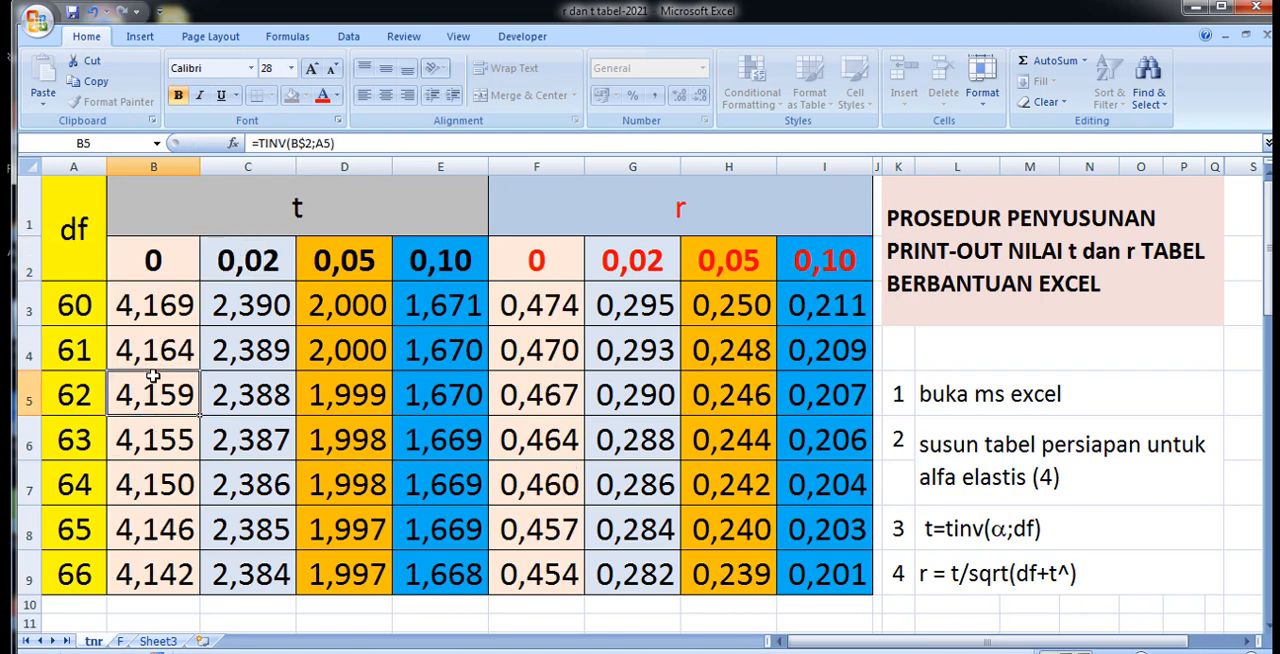
Set the first alpha level of the t section in B2 to 0,001.
left_click(157, 263)
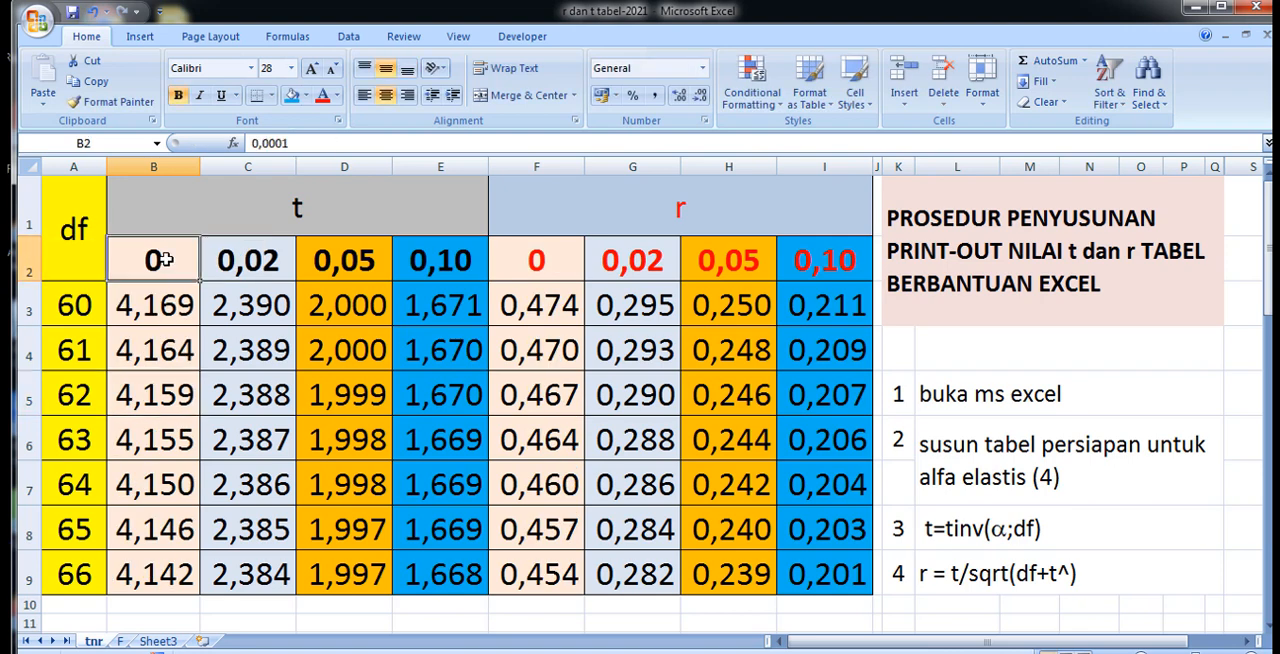
double_click(166, 263)
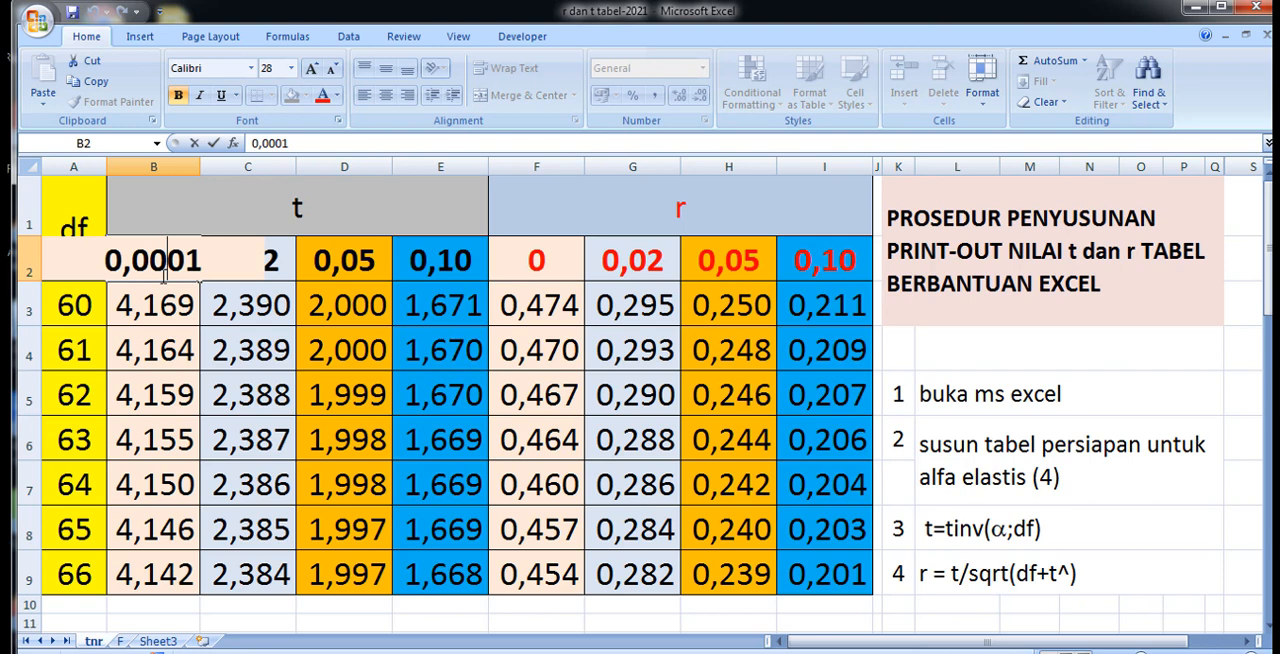
key("BackSpace")
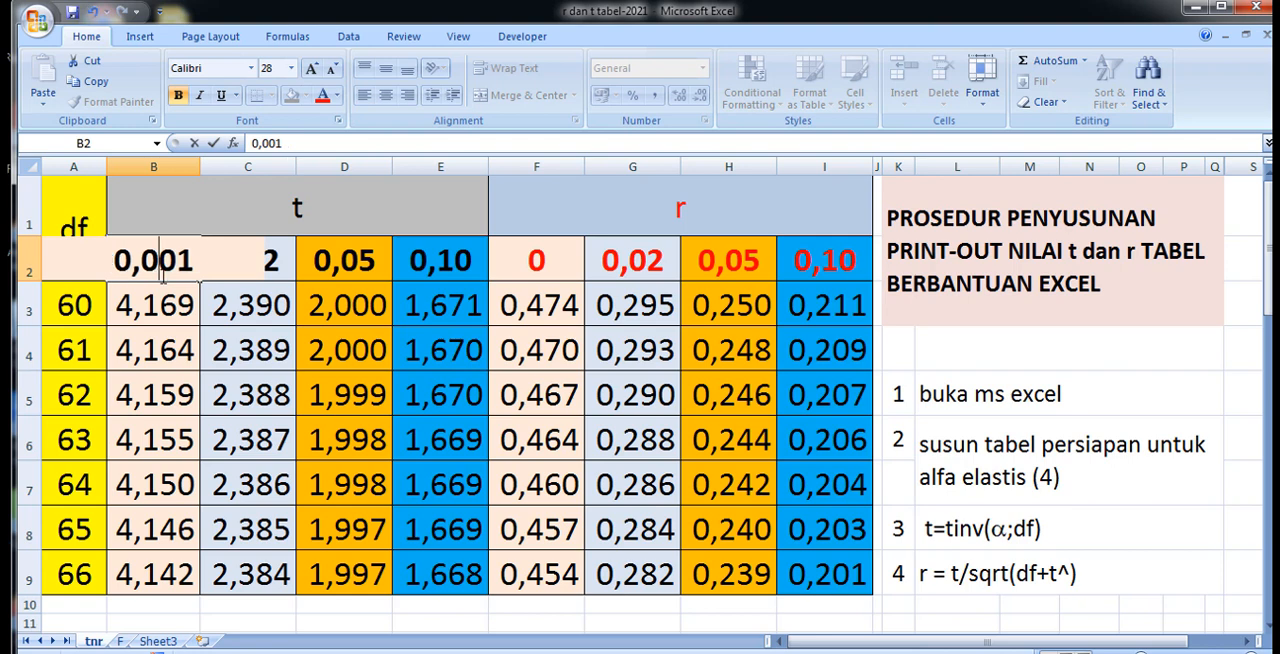
left_click(150, 397)
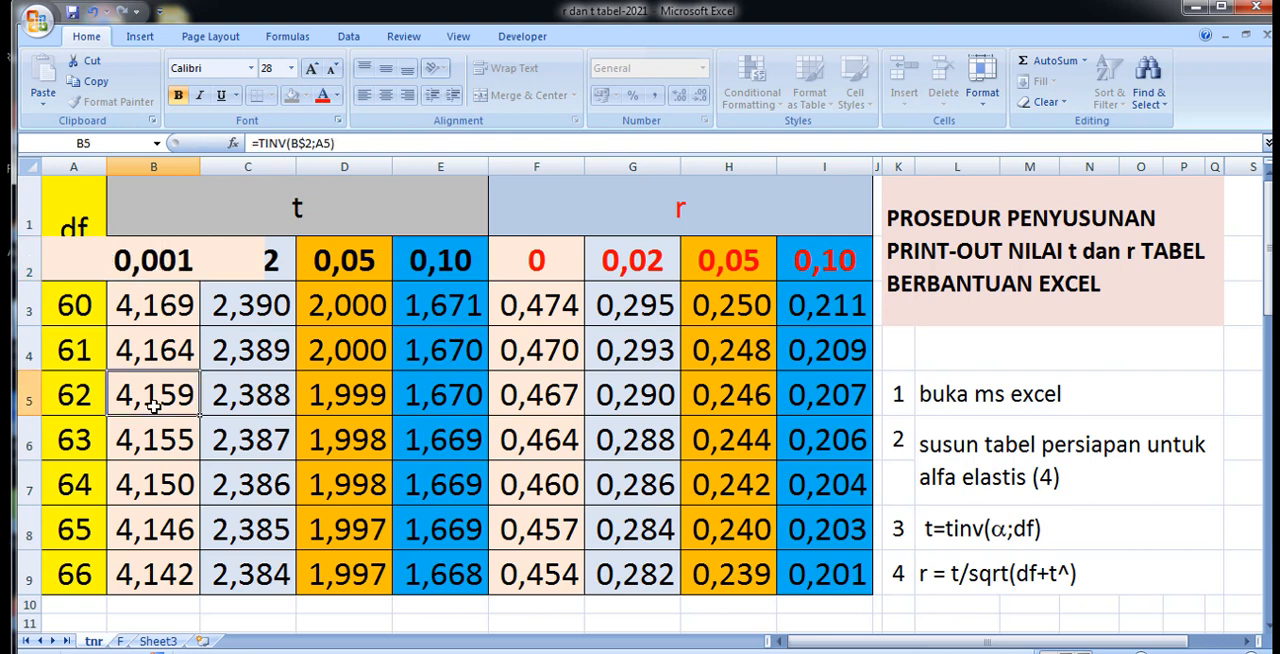
Align the alpha level cells B2:I2 horizontally as Left (Indent) with an increased indent.
left_click_drag(133, 260, 814, 260)
left_click(983, 116)
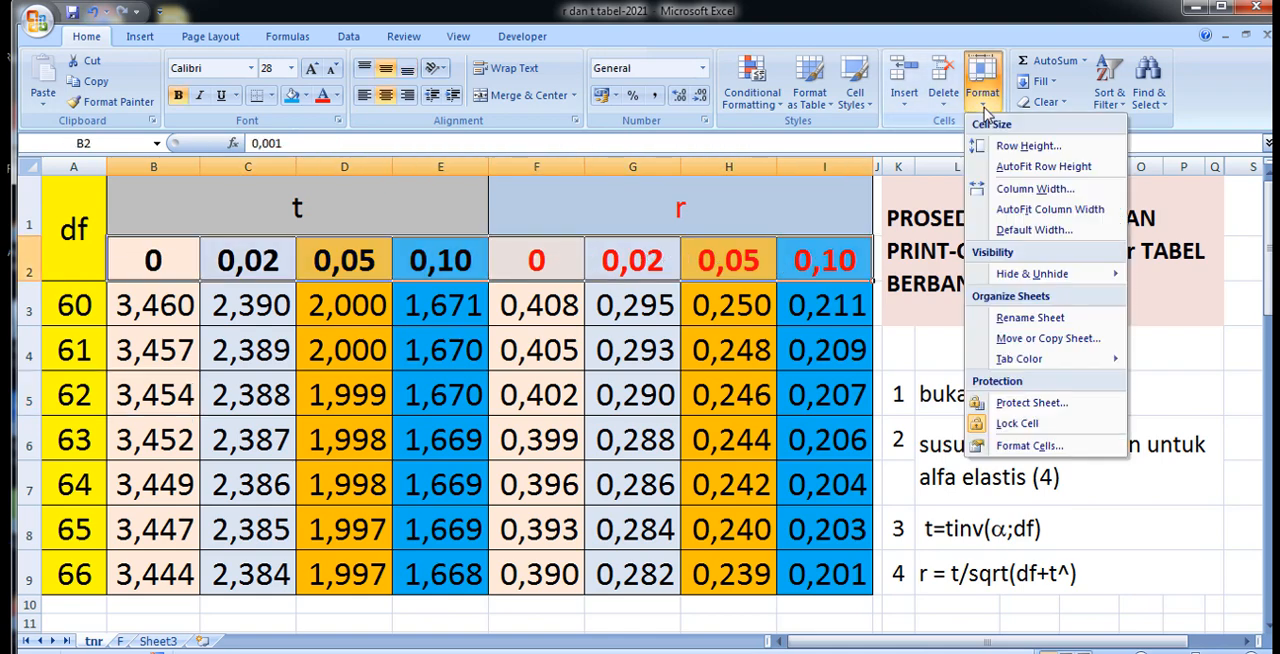
left_click(1013, 443)
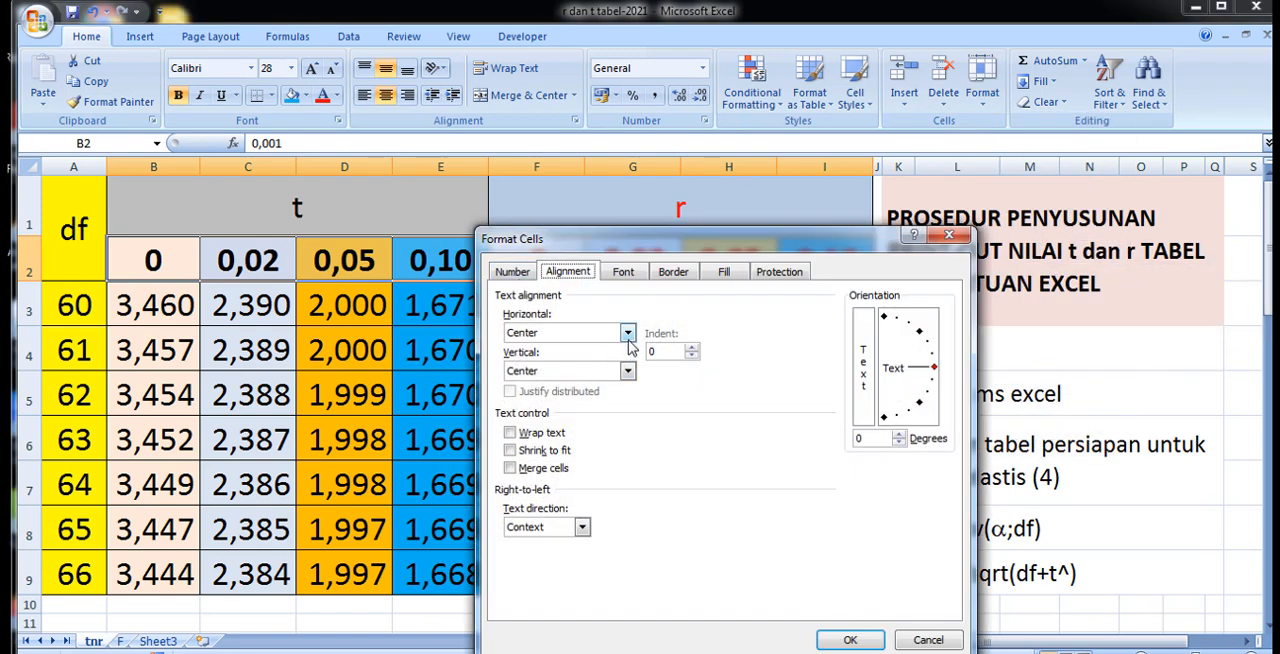
left_click(691, 348)
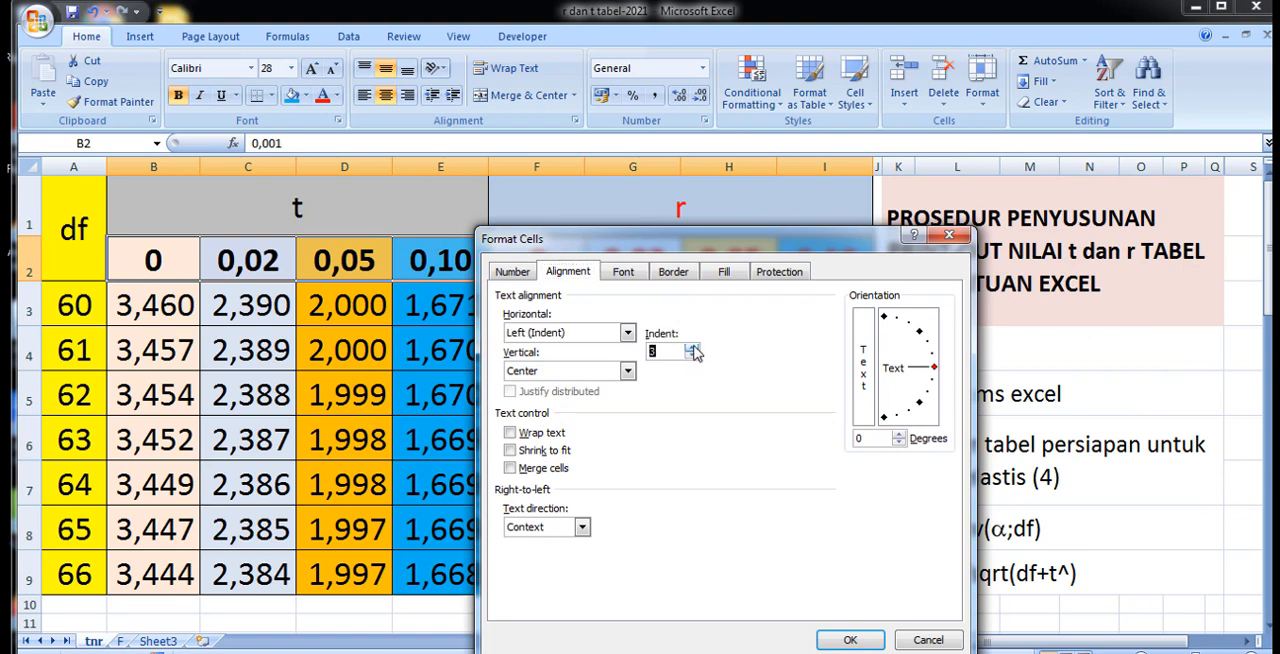
left_click(693, 349)
left_click(862, 649)
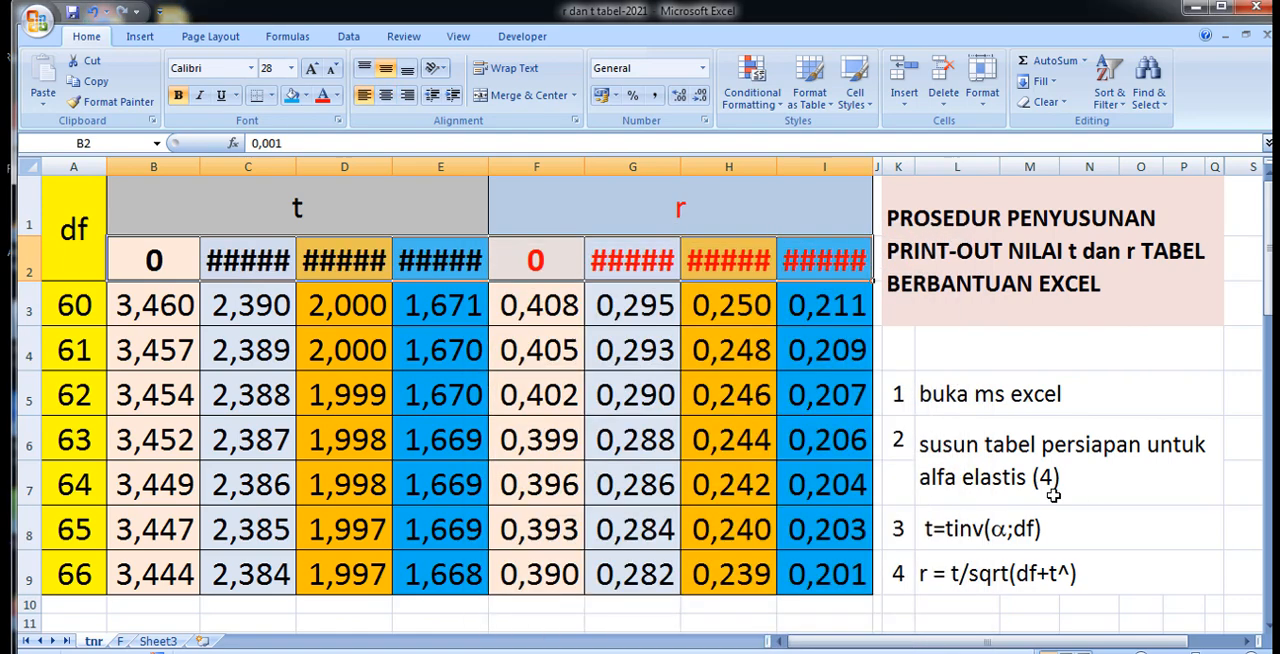
Set the font size of the alpha level cells B2:I2 to 24.
left_click(118, 261)
left_click(206, 300)
left_click_drag(118, 261, 840, 260)
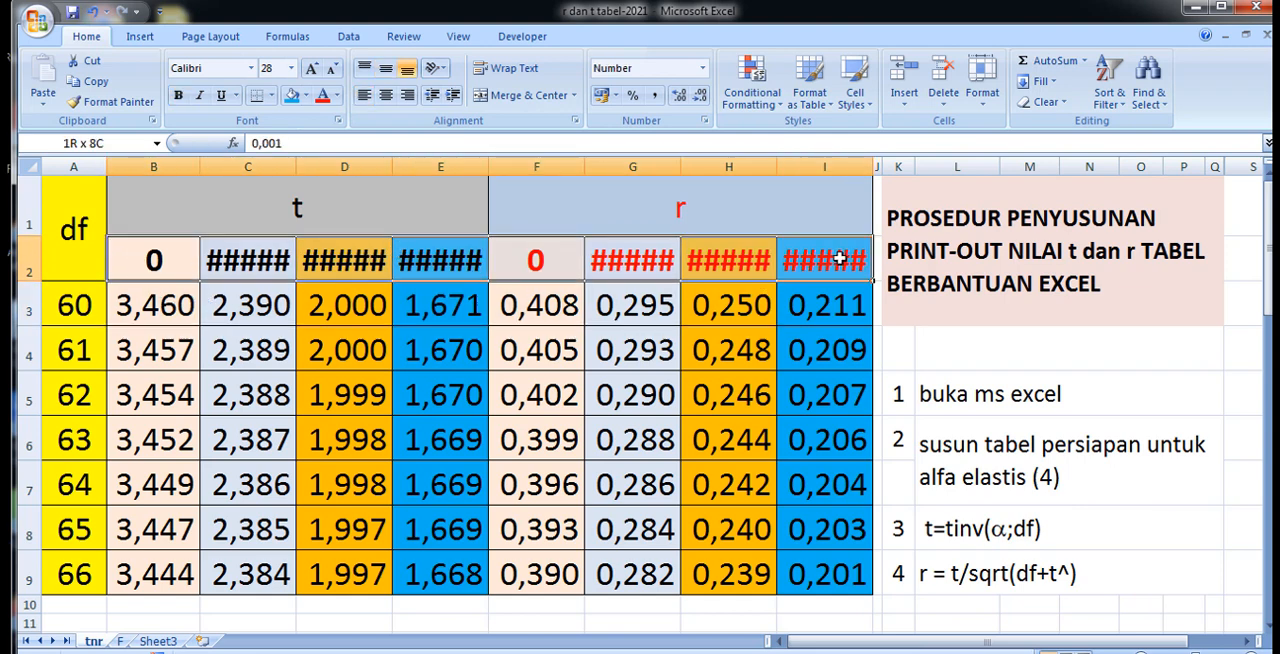
left_click(291, 68)
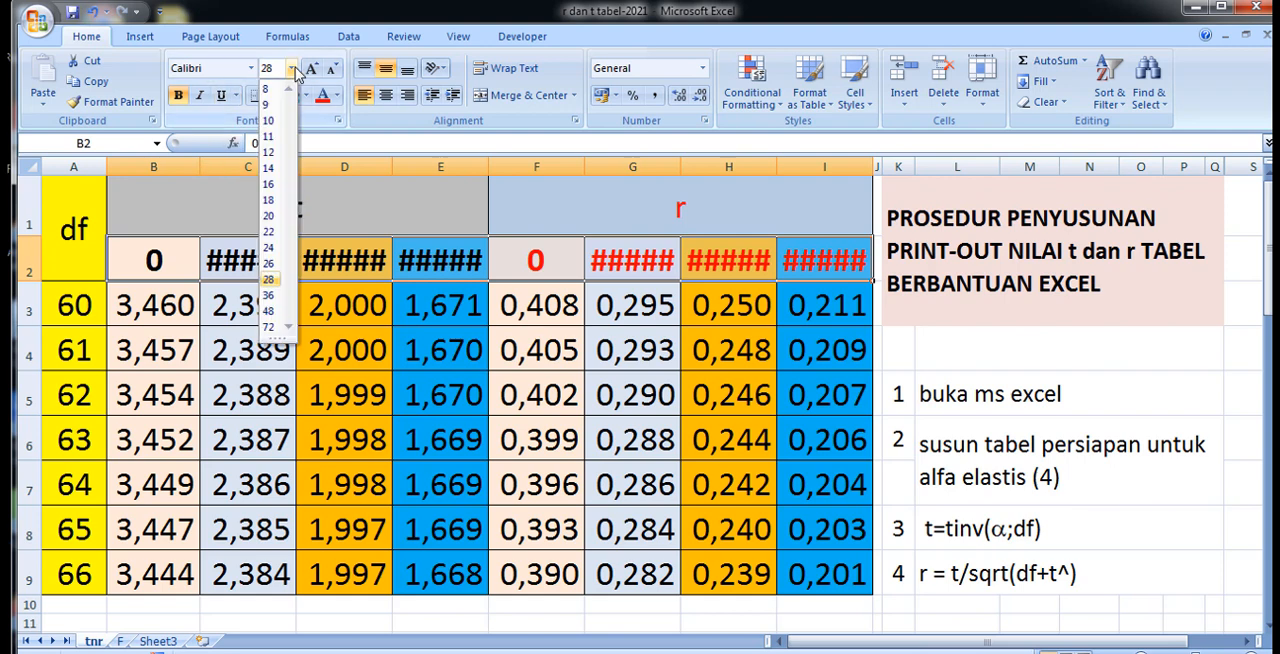
left_click(268, 247)
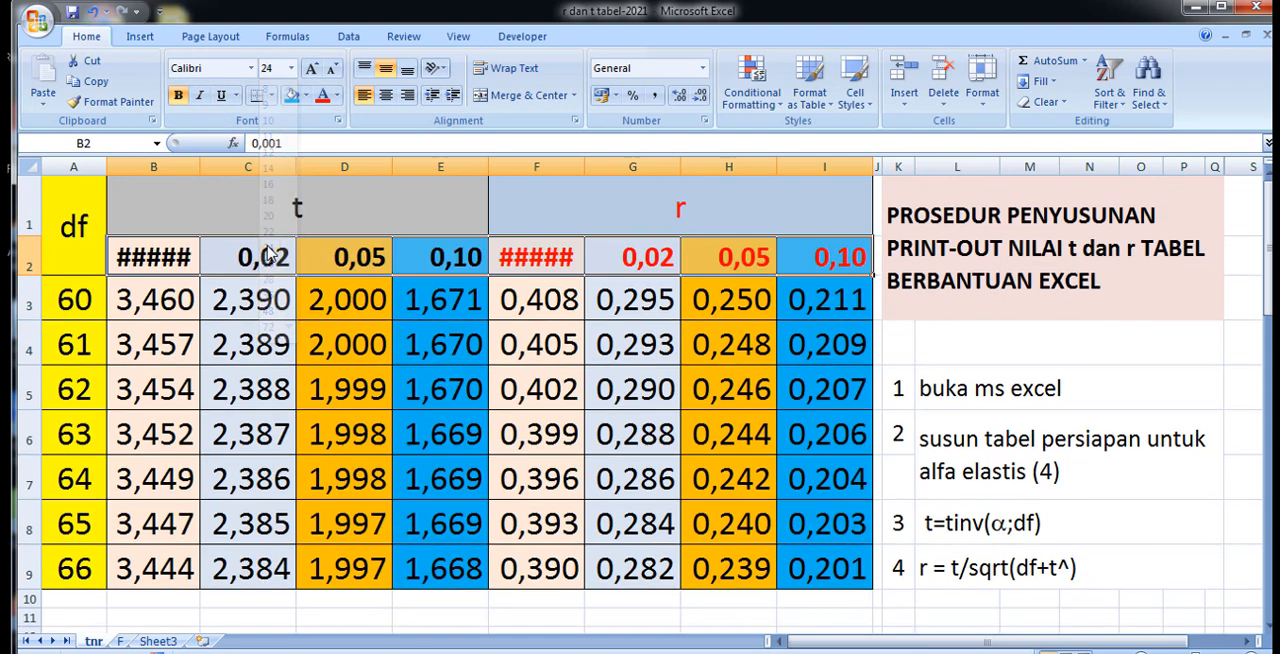
Widen columns B and F slightly so the first alpha level of the t and r sections fits.
left_click(145, 260)
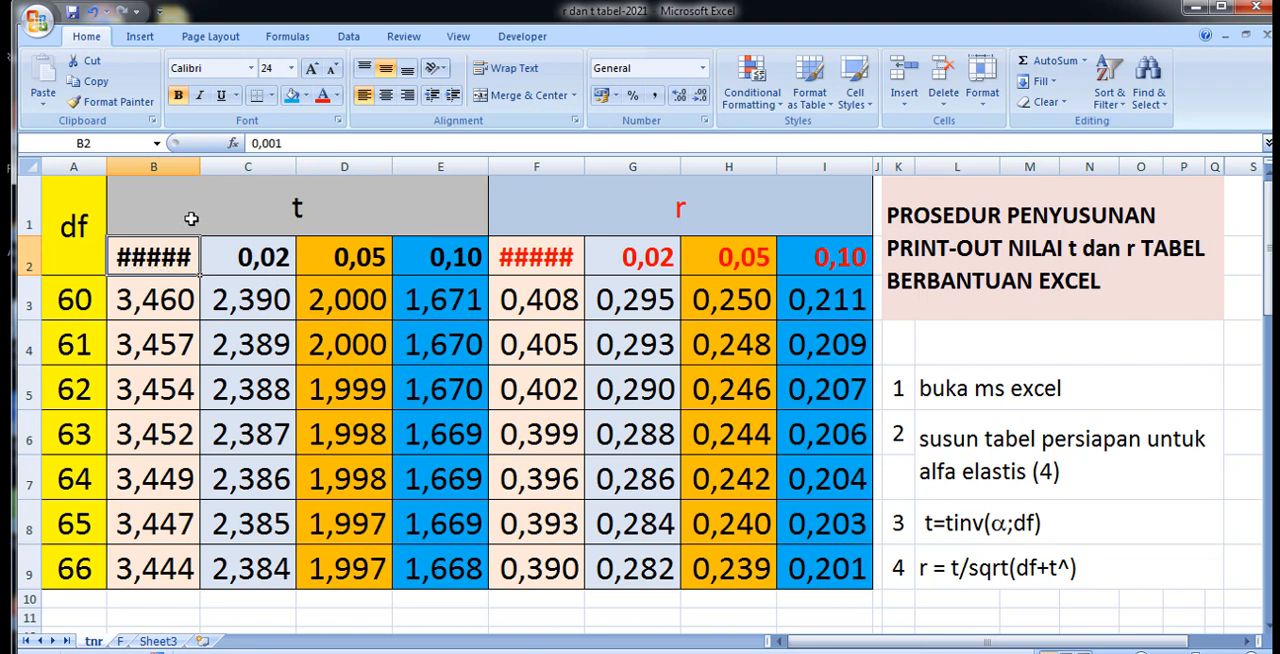
left_click_drag(200, 166, 217, 167)
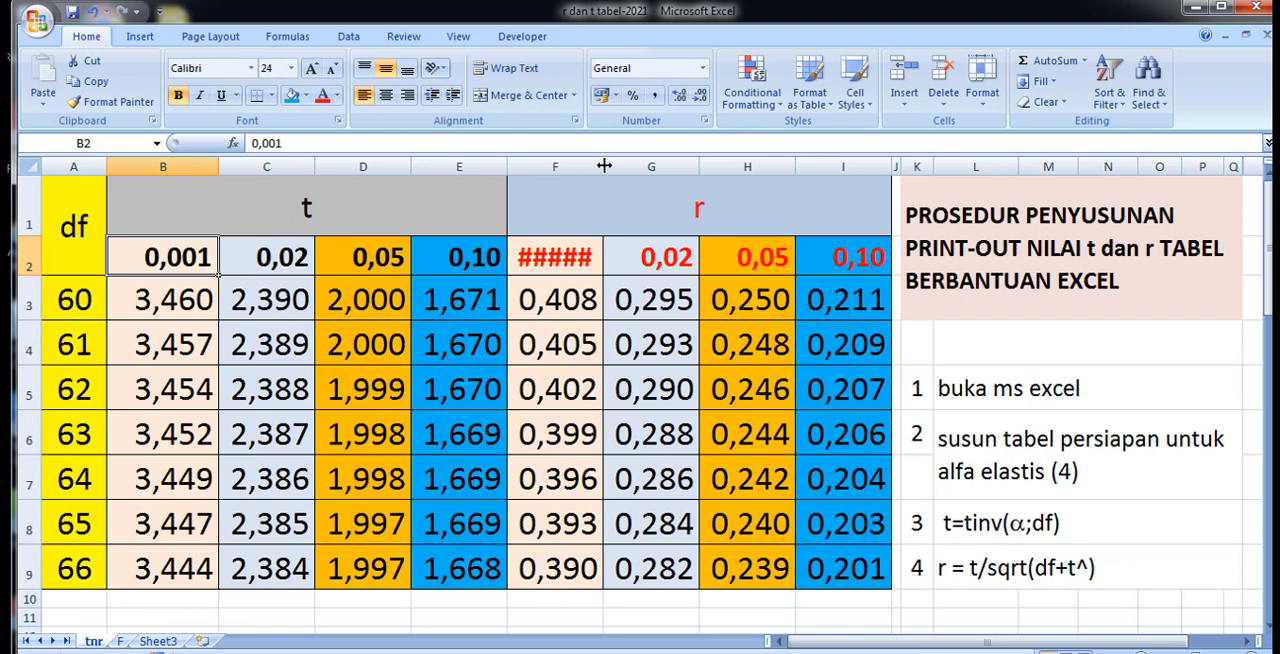
left_click_drag(604, 166, 618, 166)
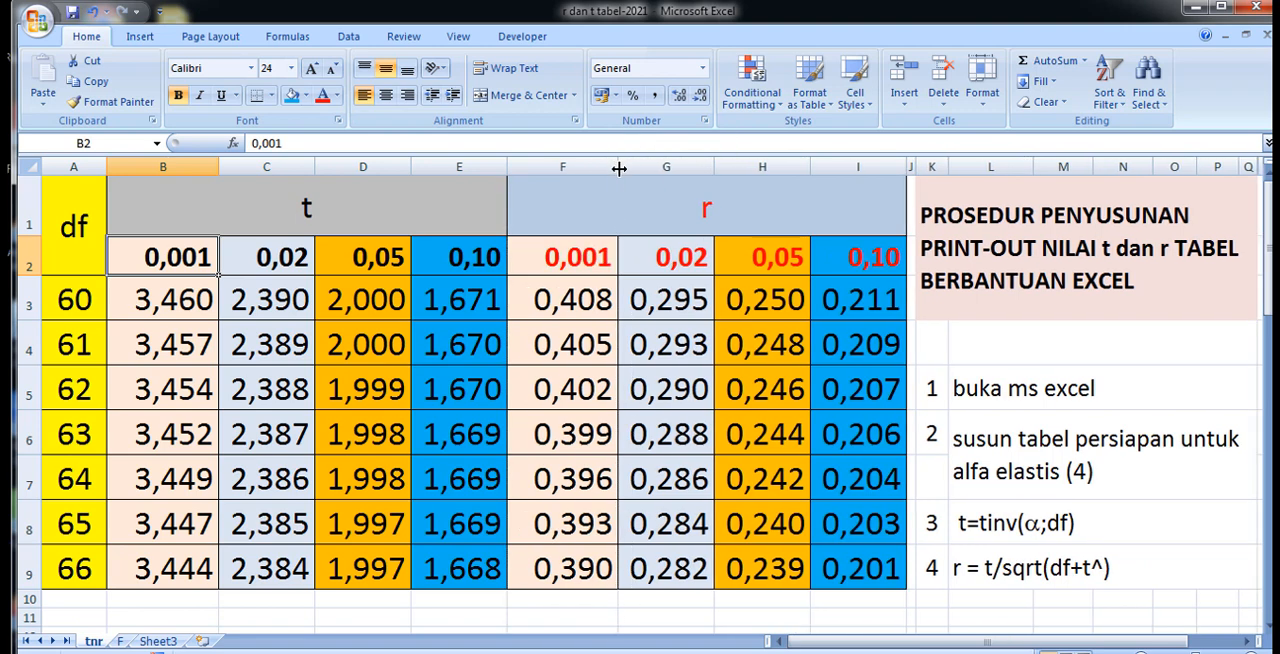
Clear the first alpha level of the r section in F2 and try entering 0,01 there directly.
left_click(561, 264)
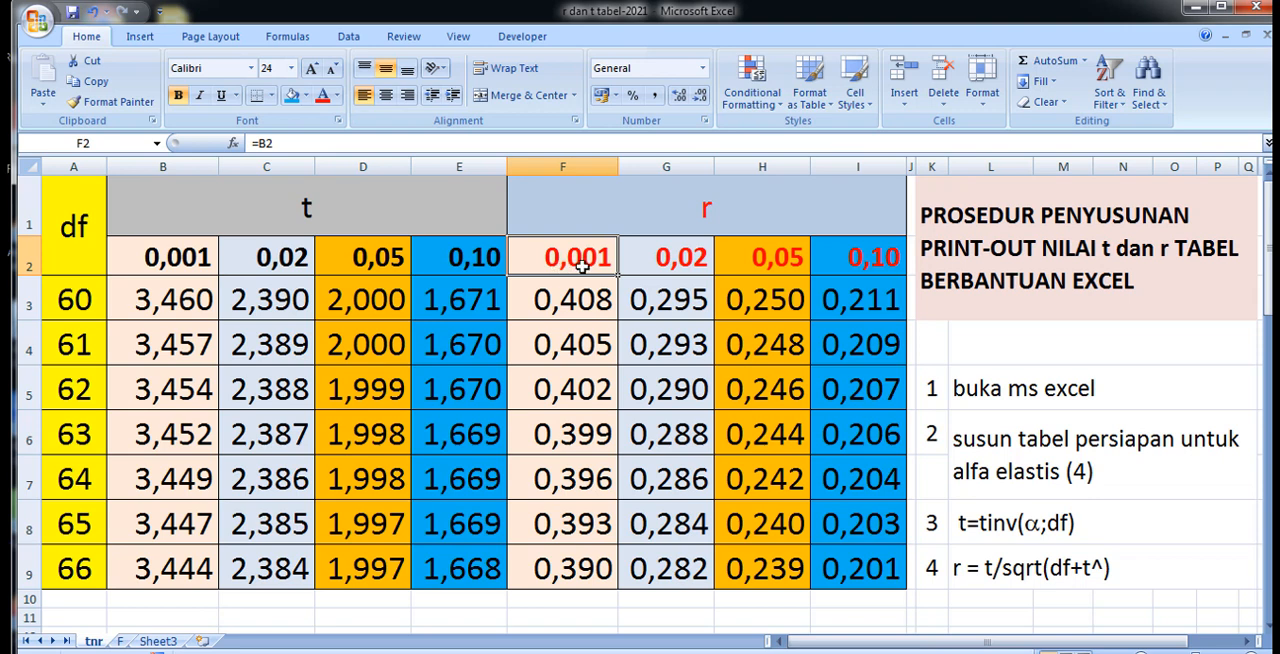
key("Delete")
left_click(565, 386)
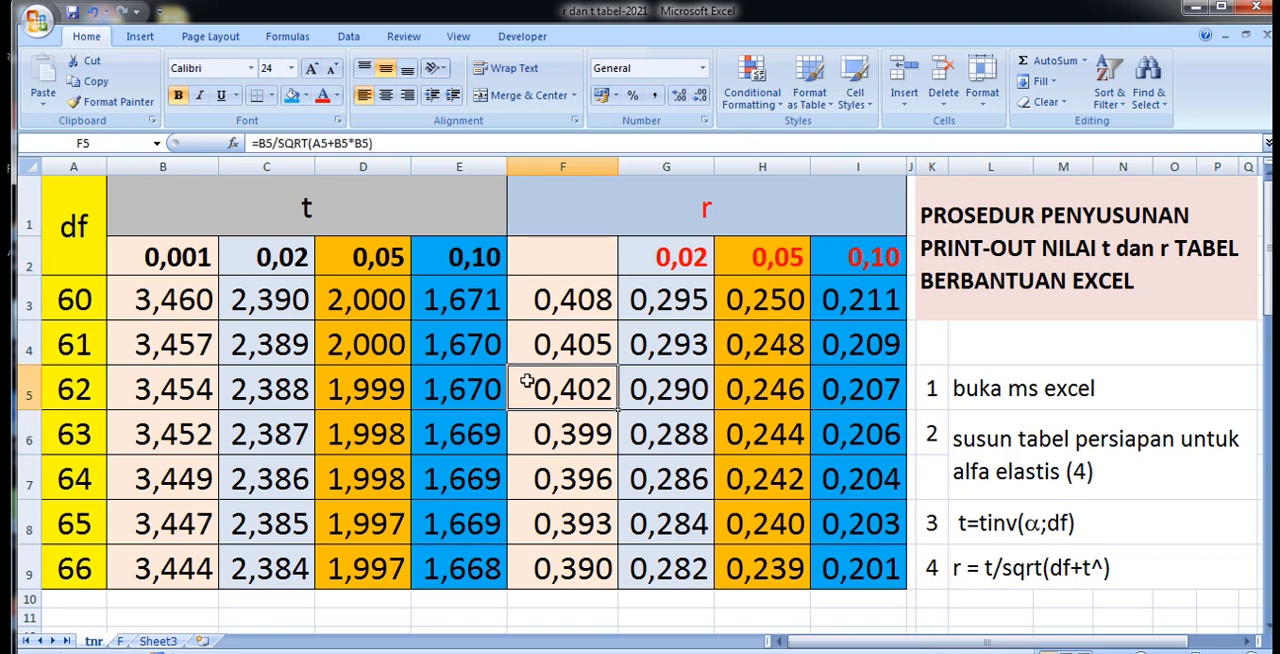
left_click(546, 253)
type("0,01")
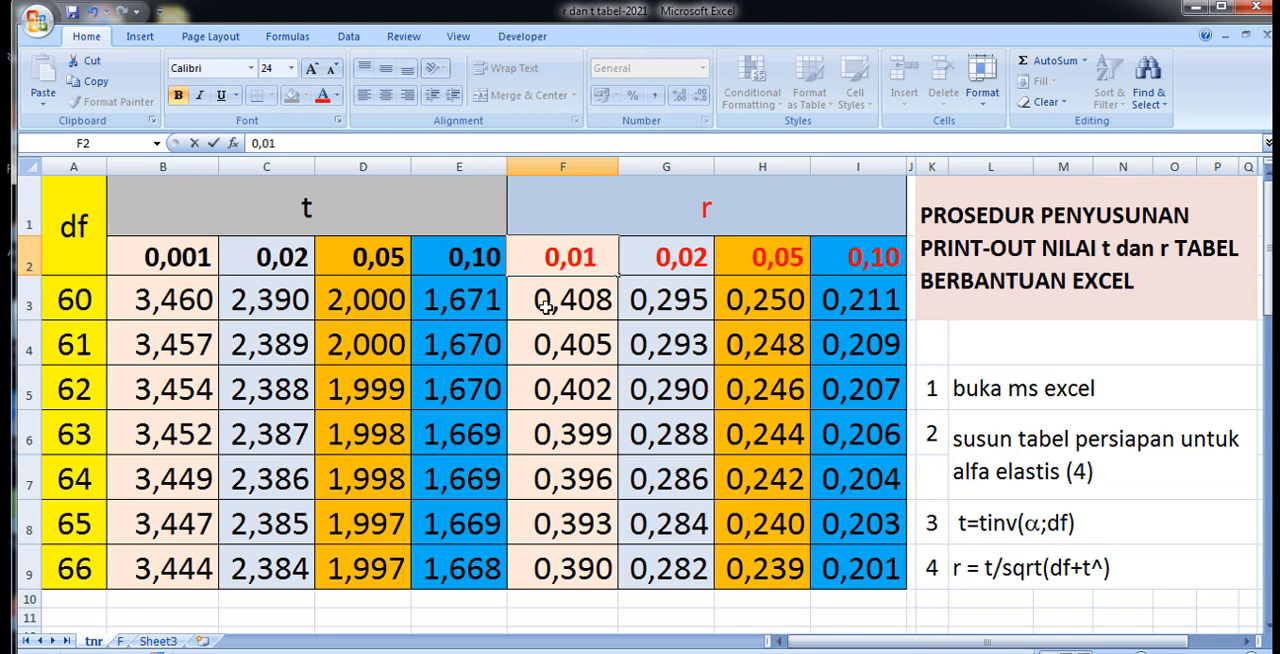
key("BackSpace")
key("BackSpace")
key("BackSpace")
key("BackSpace")
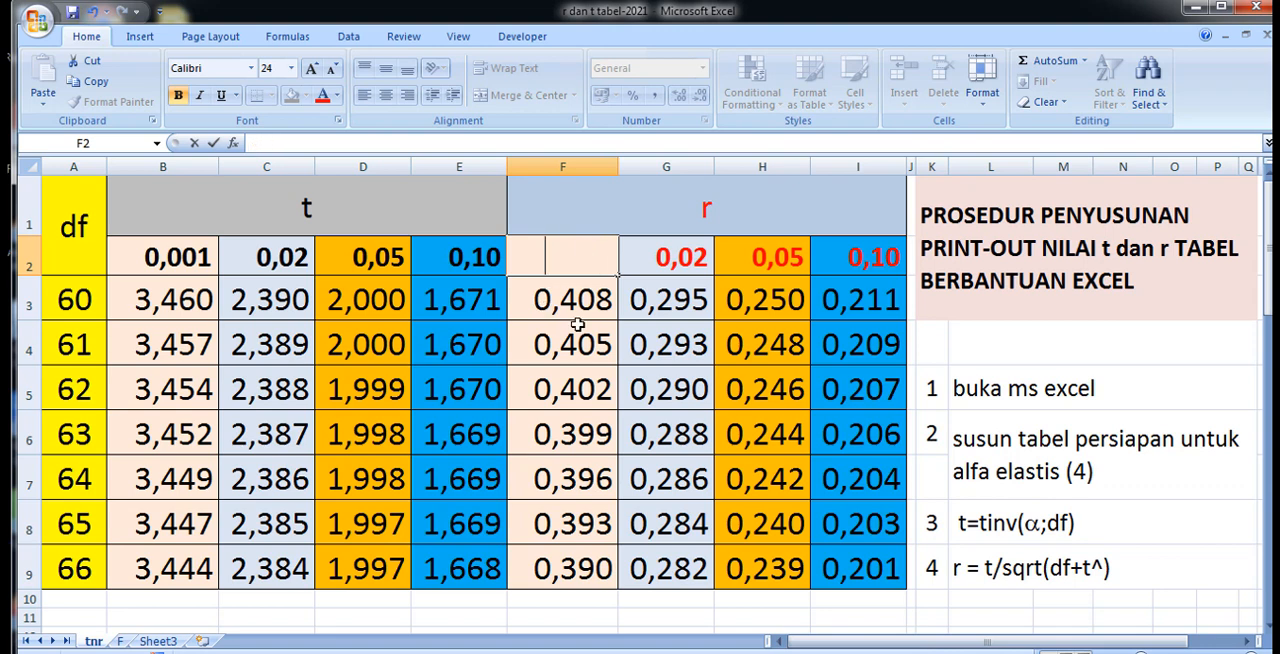
left_click(590, 450)
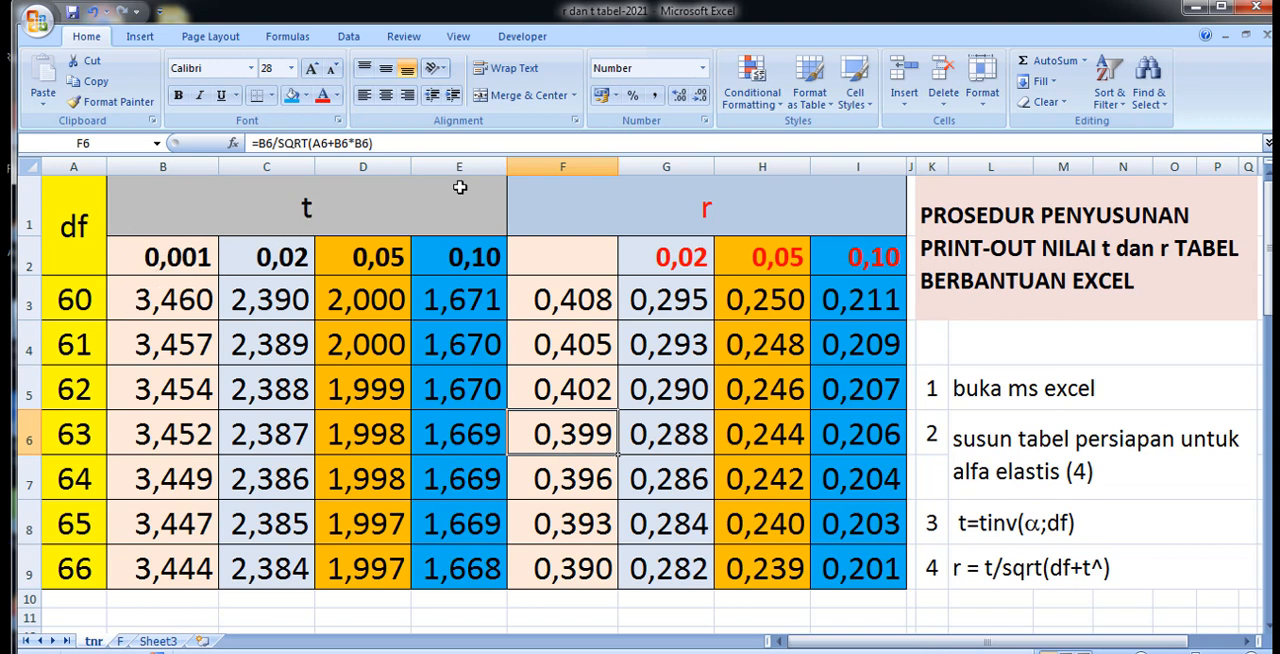
Link the first alpha level of the r section to the t section with the formula =B2 in F2.
left_click(560, 260)
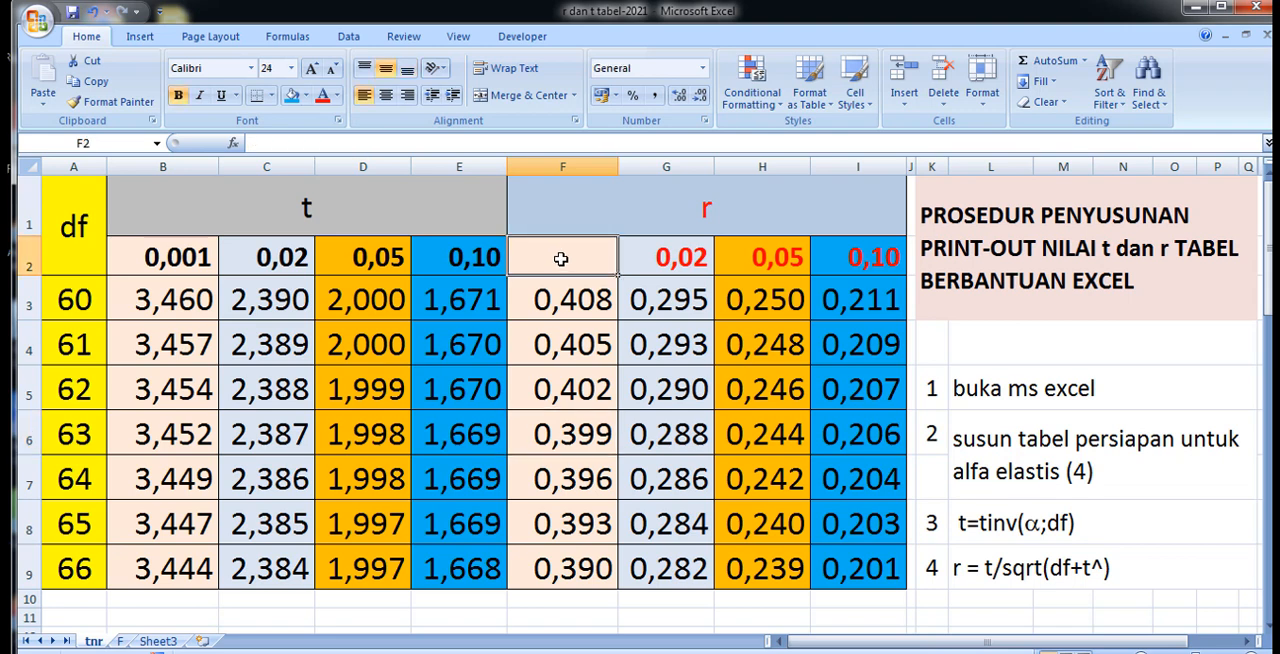
type("=")
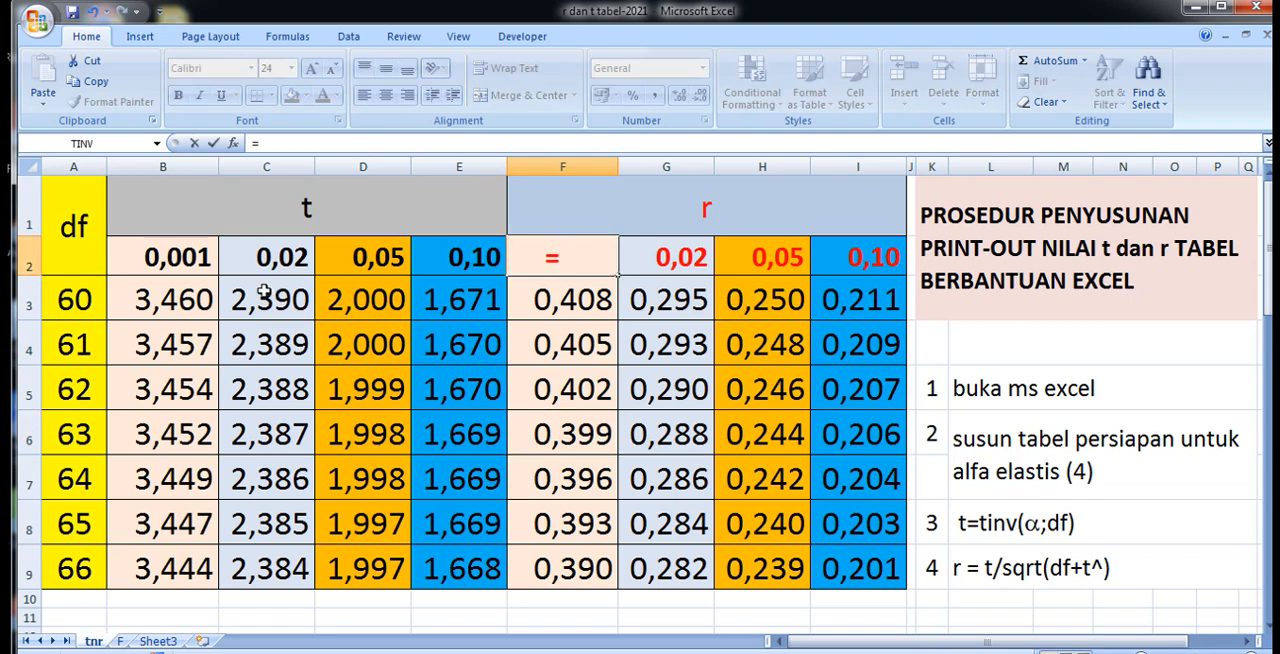
left_click(170, 262)
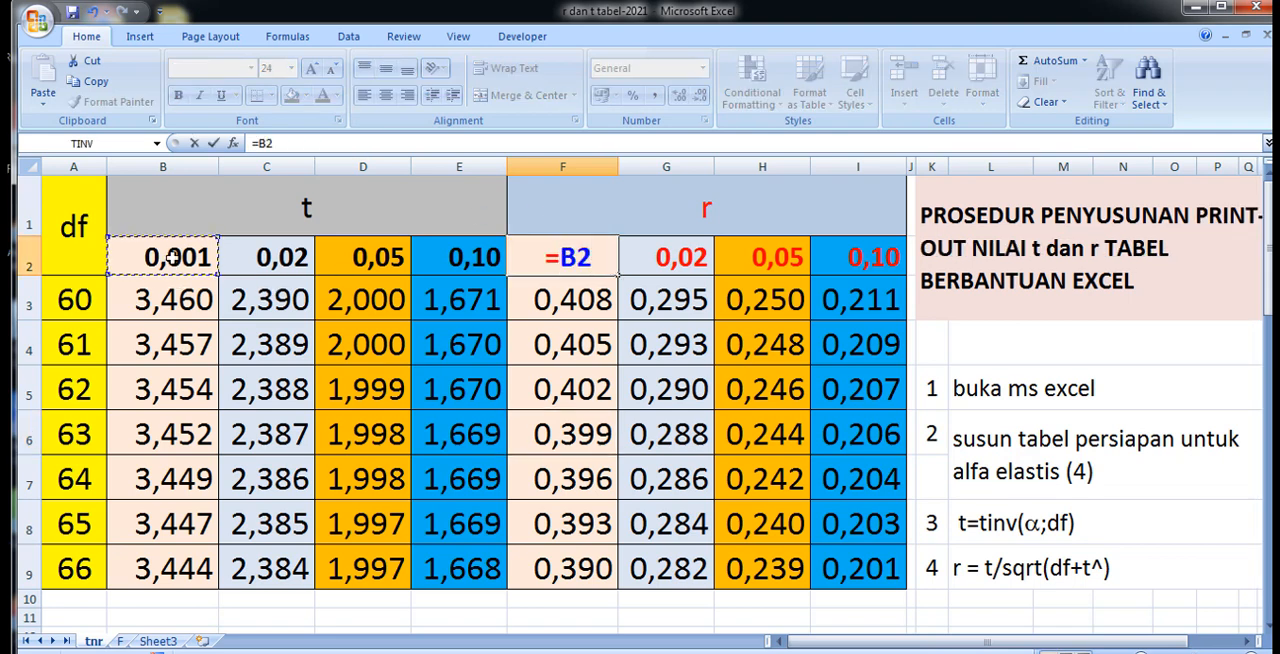
key("Return")
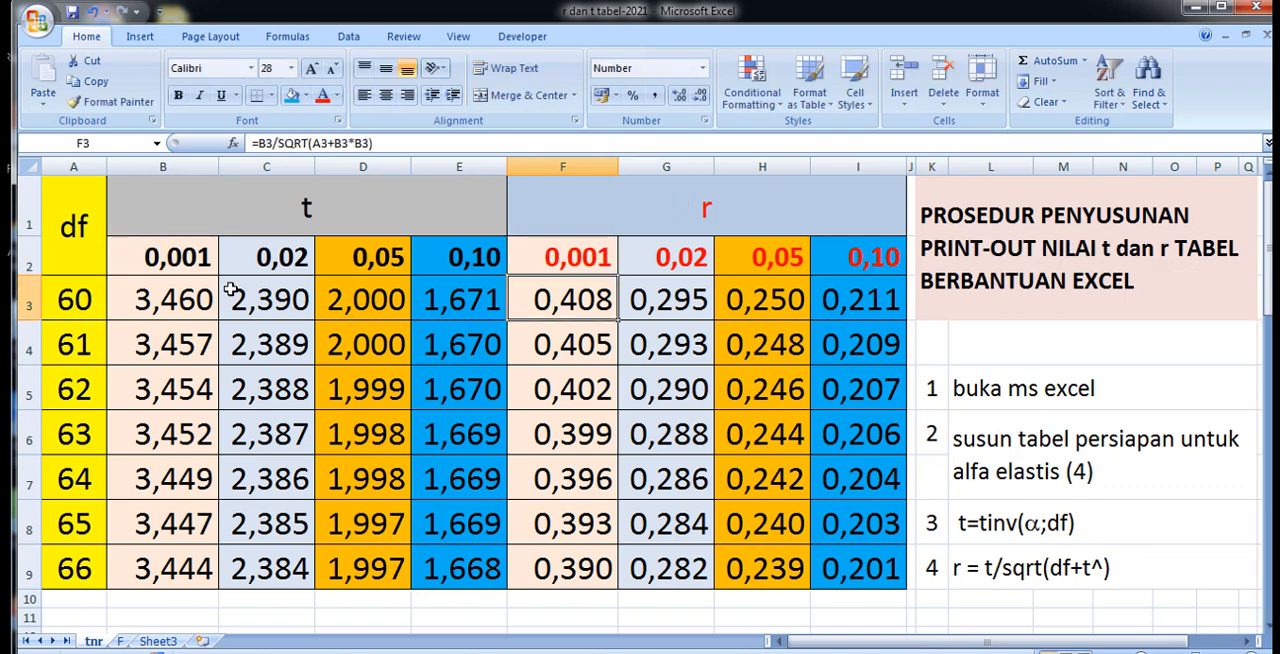
Set the first alpha level of the t section in B2 to 0,01.
left_click(182, 263)
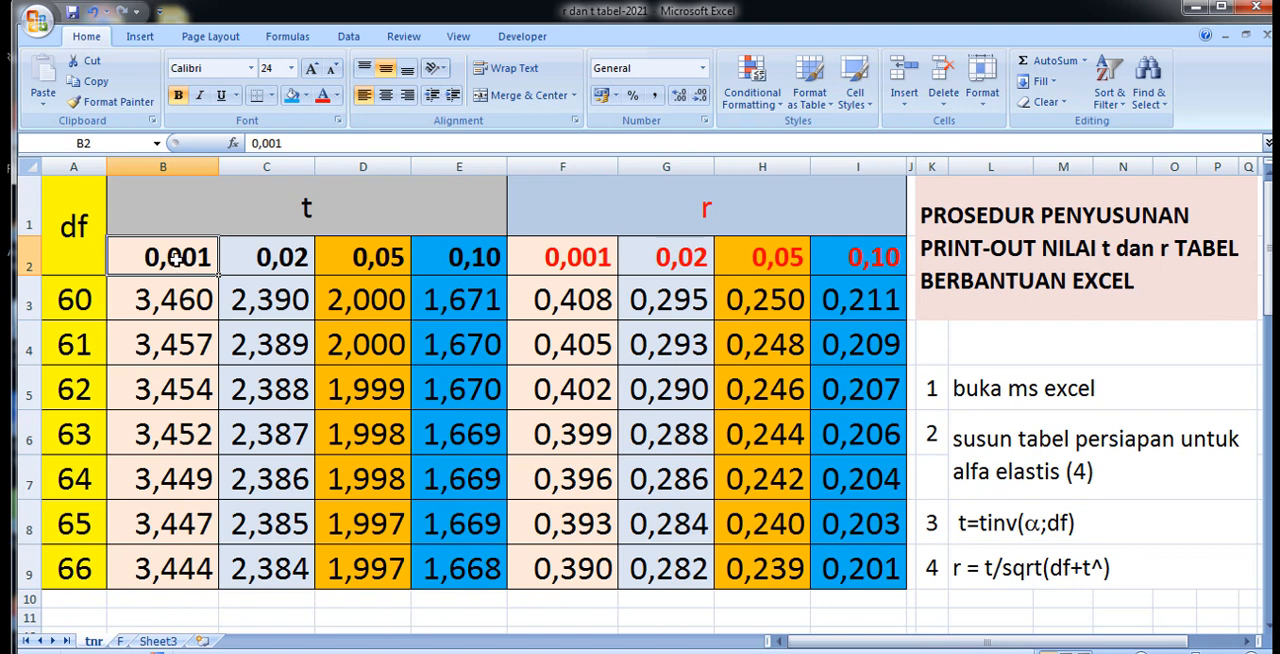
double_click(177, 262)
left_click_drag(182, 257, 215, 258)
type("1")
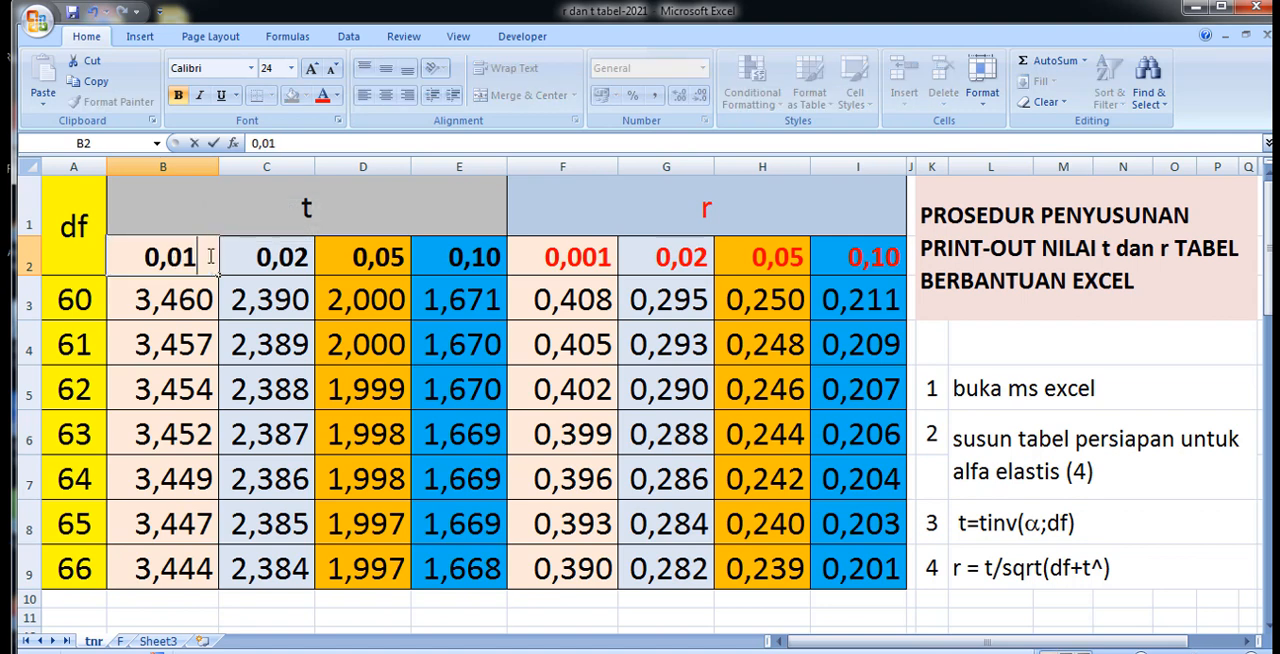
left_click(540, 323)
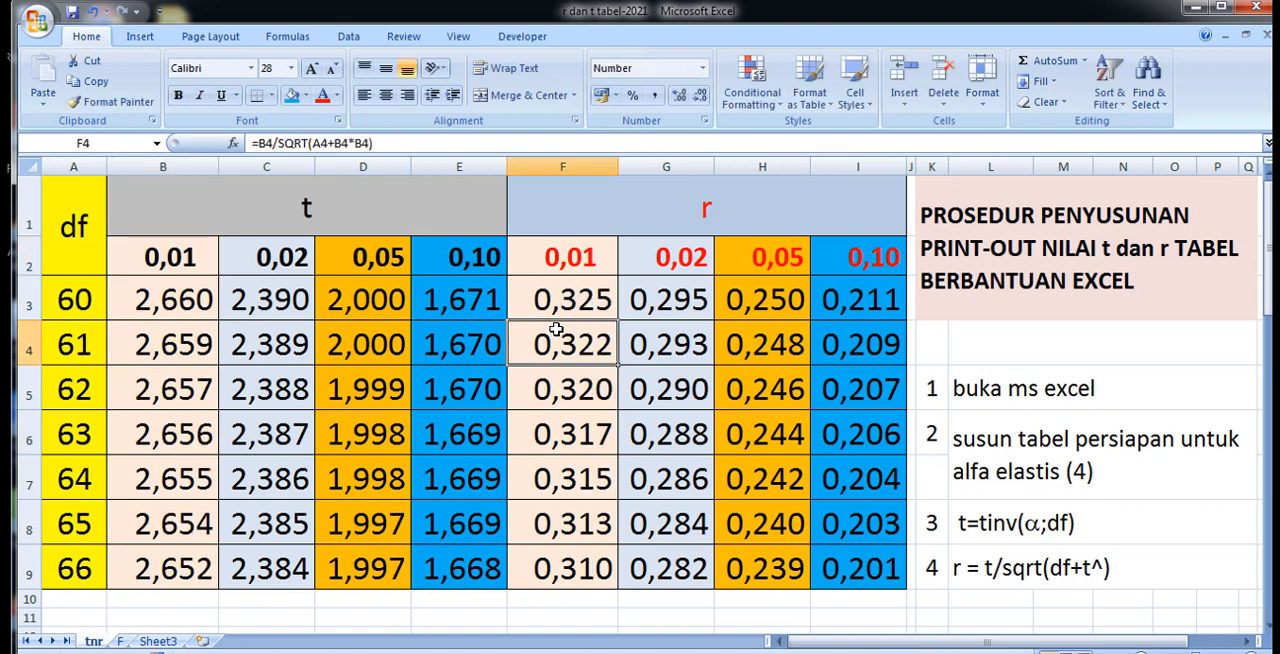
Set the first alpha level of the t section in B2 to 0,015.
double_click(202, 262)
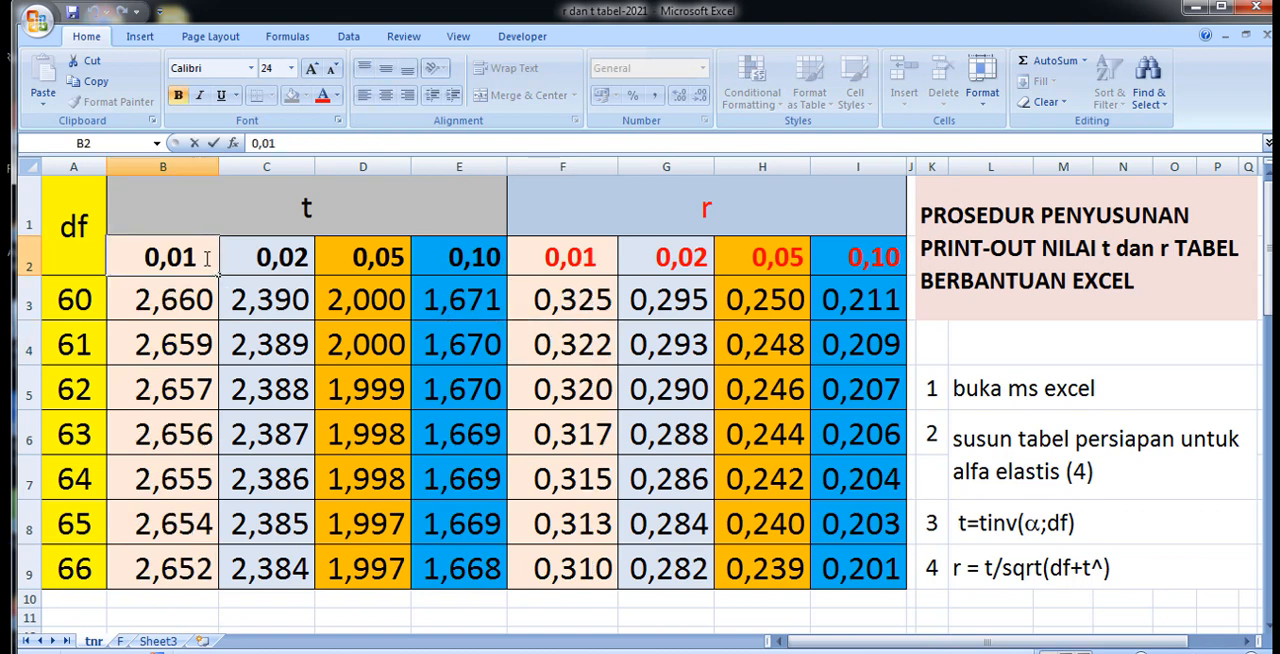
type("5")
left_click(600, 340)
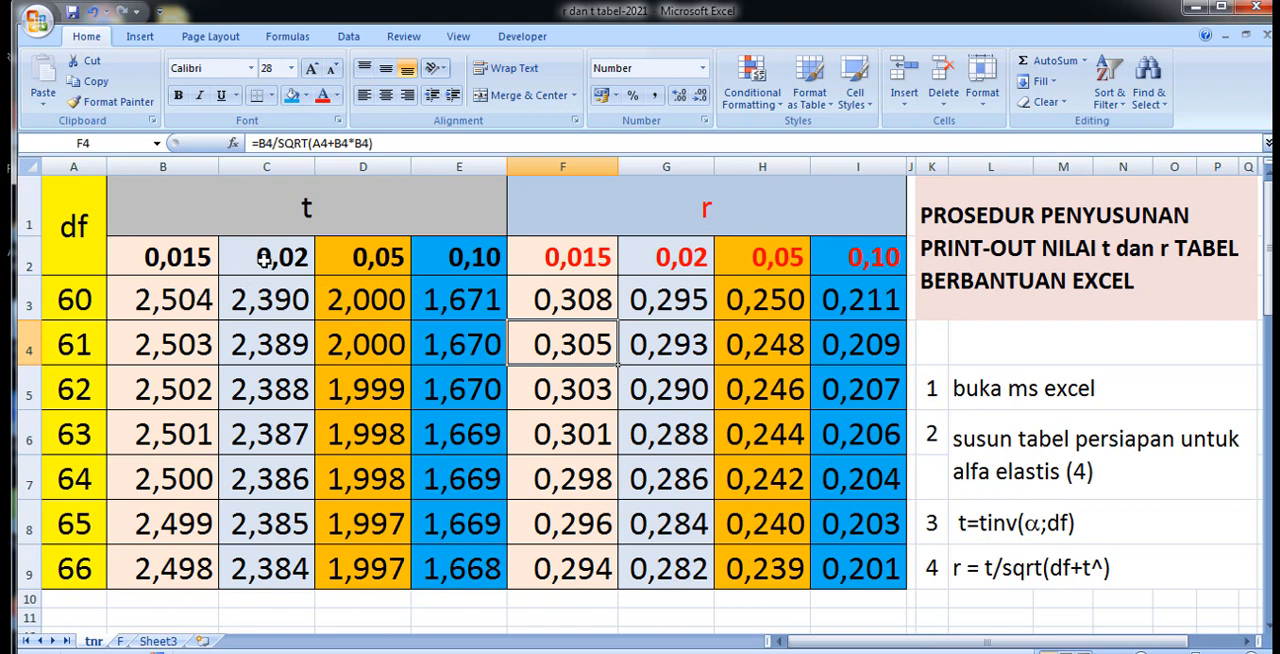
Set the second alpha level of the t section in C2 to 0,002 and widen column C to fit it.
double_click(281, 259)
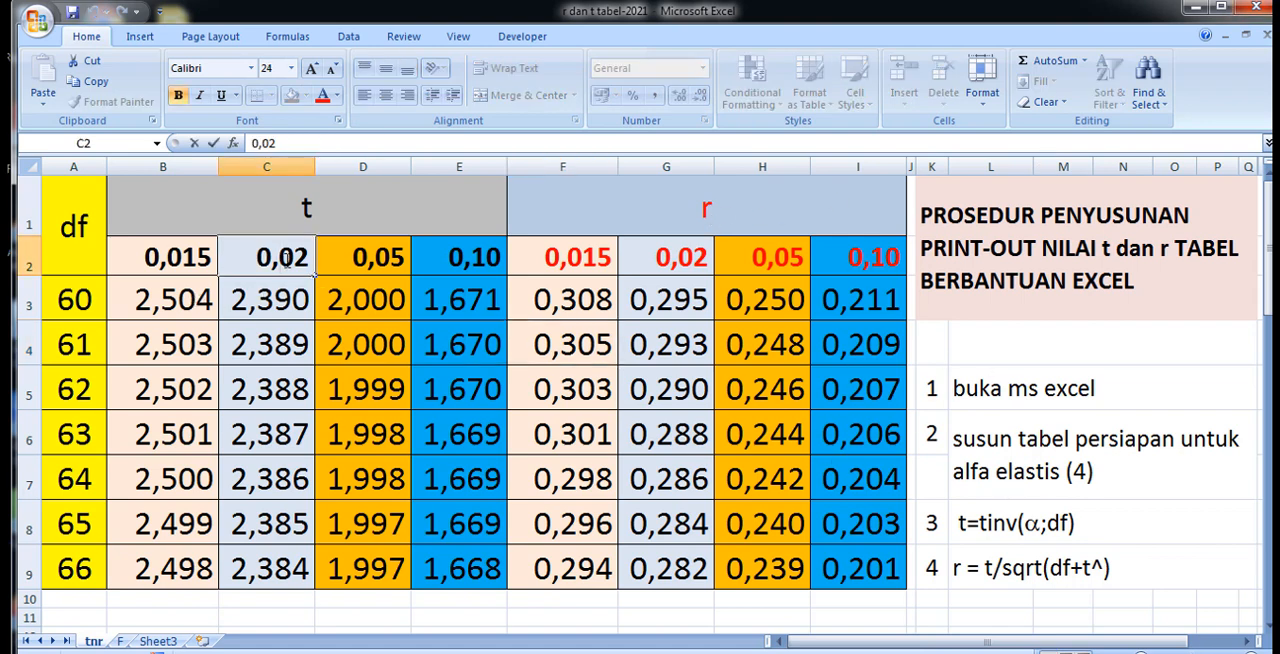
type("0")
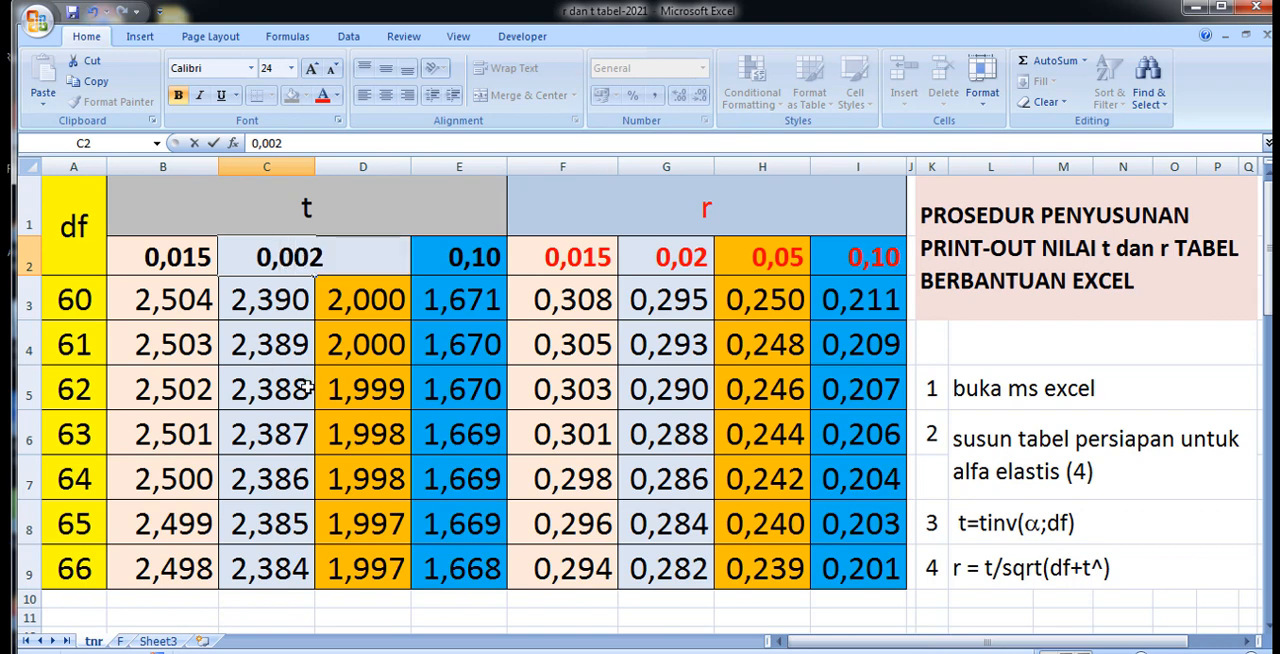
left_click(236, 385)
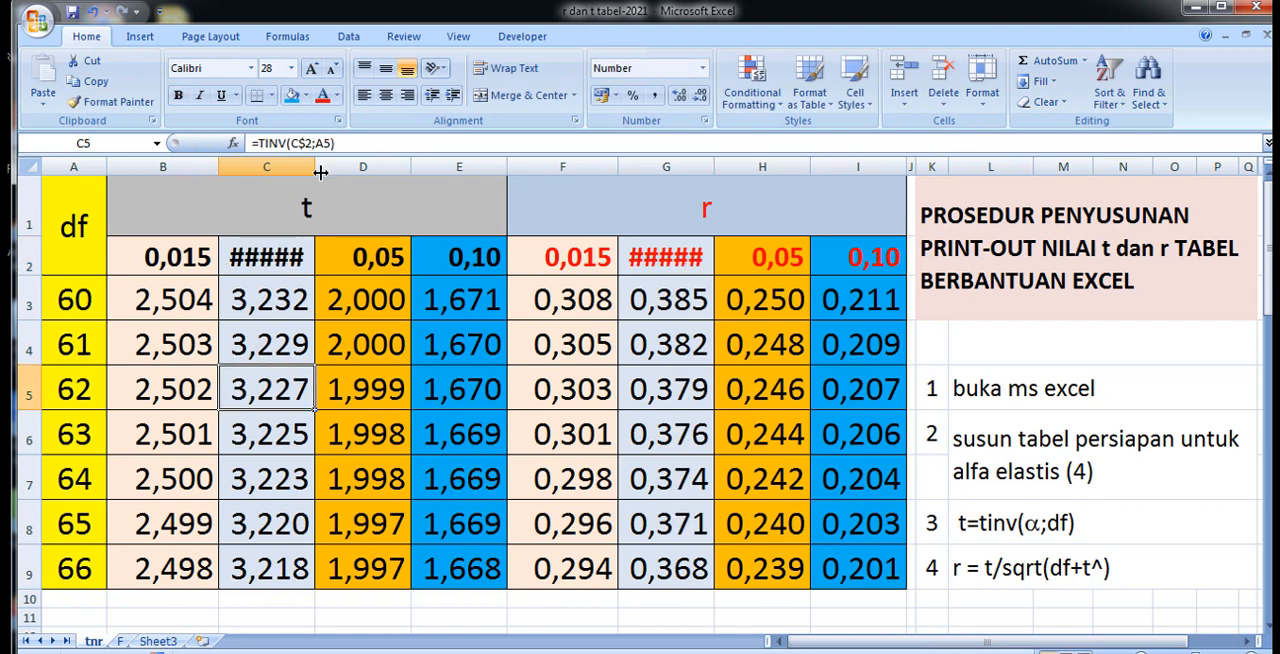
left_click_drag(316, 162, 341, 165)
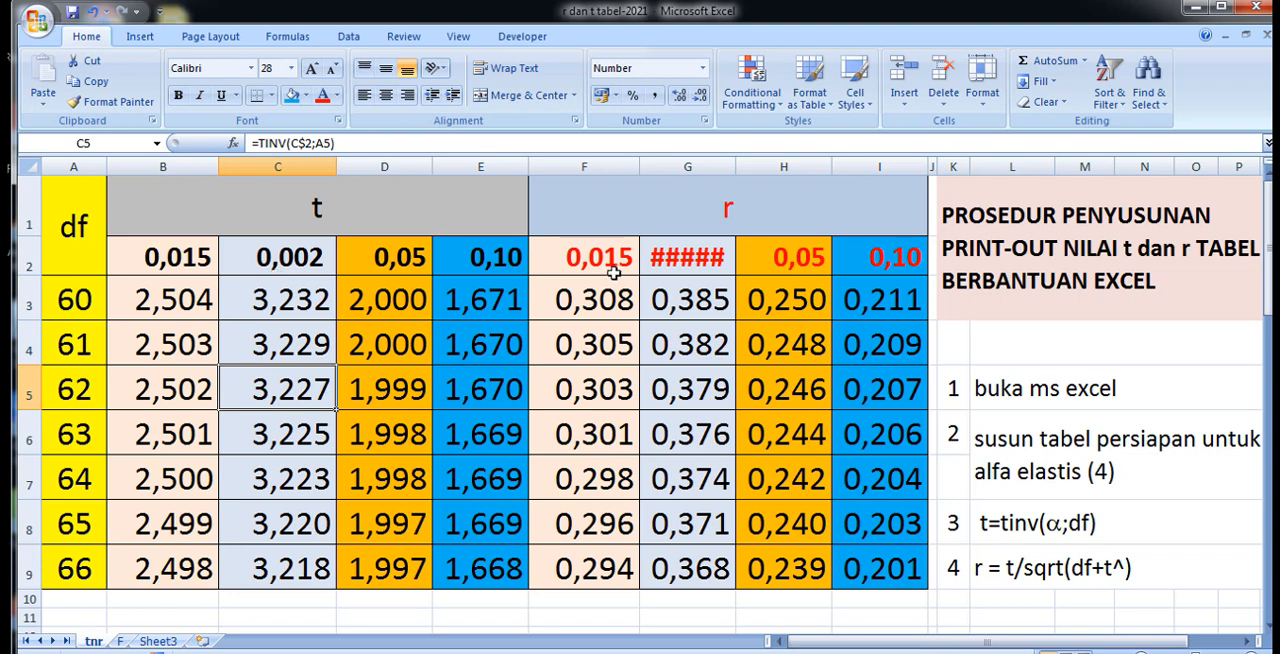
Set the last alpha level of the t section in E2 to 0,11 and widen columns G and H slightly.
left_click(470, 262)
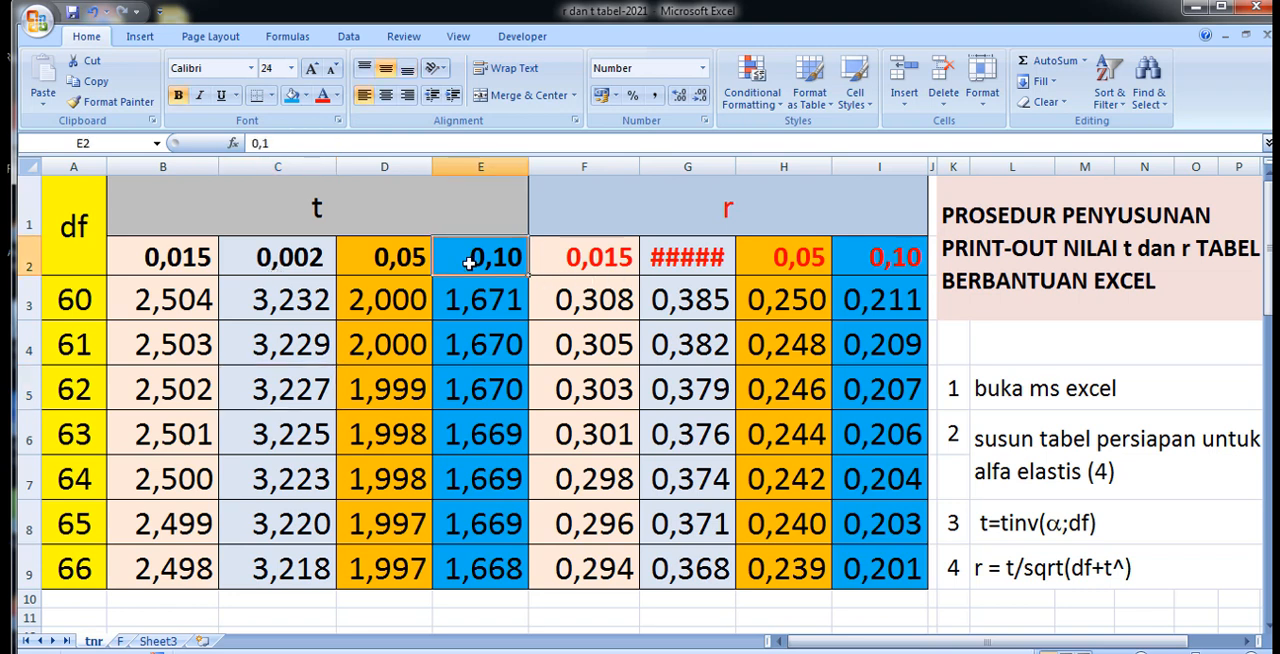
type("0,11")
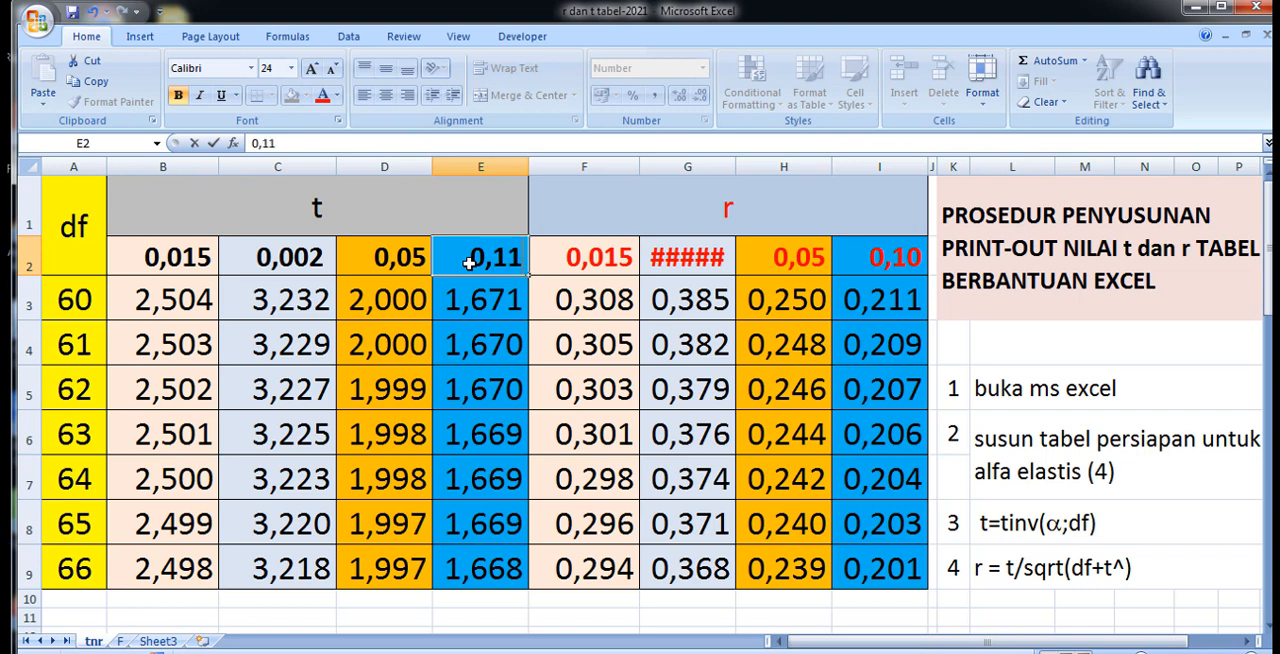
left_click(912, 355)
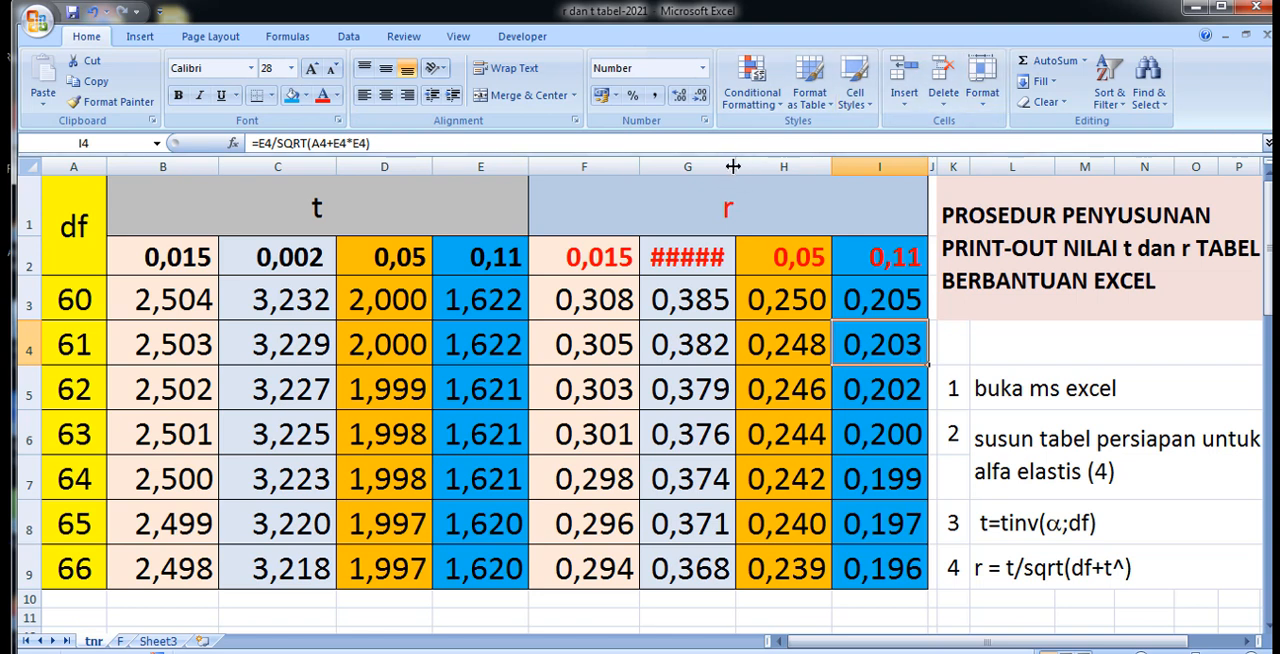
left_click_drag(735, 162, 760, 165)
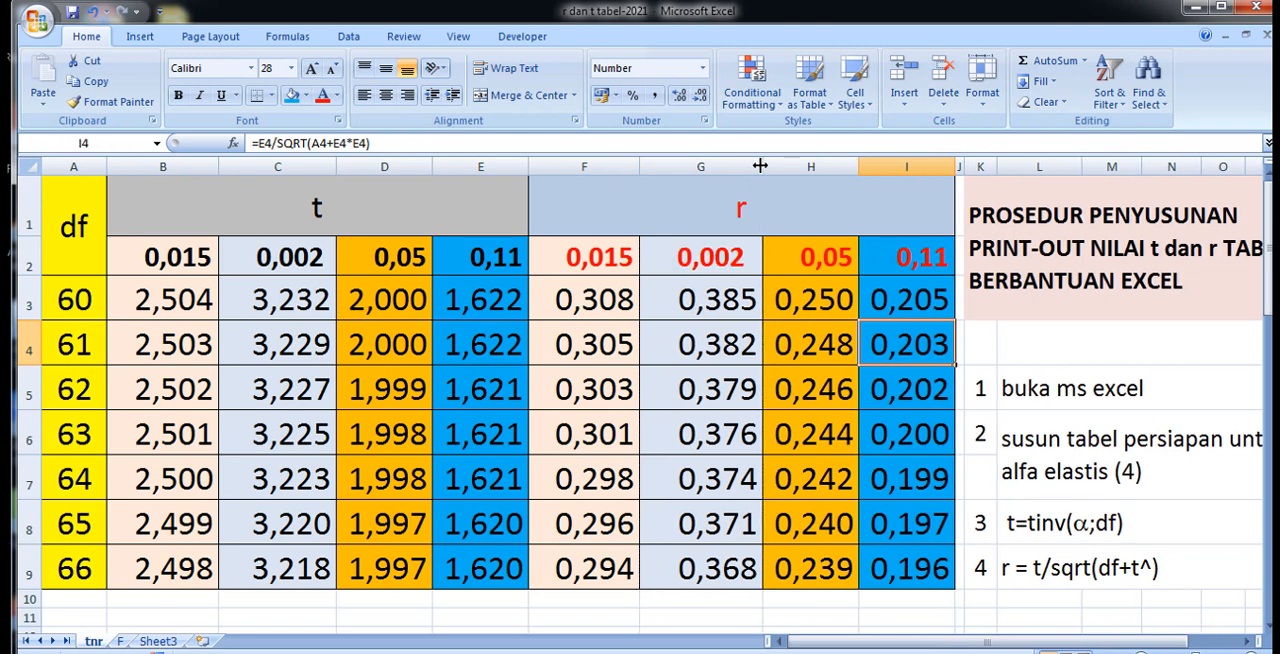
left_click_drag(858, 165, 866, 168)
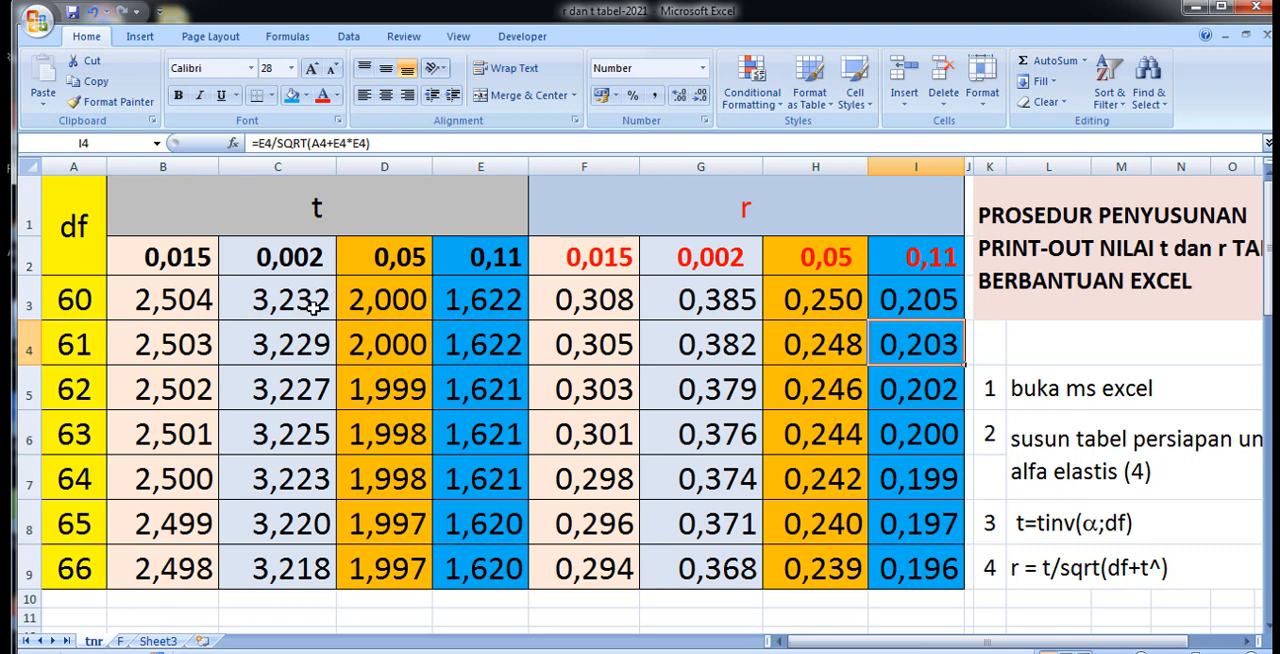
Set the first alpha level of the t section in B2 to 0,01.
left_click(160, 258)
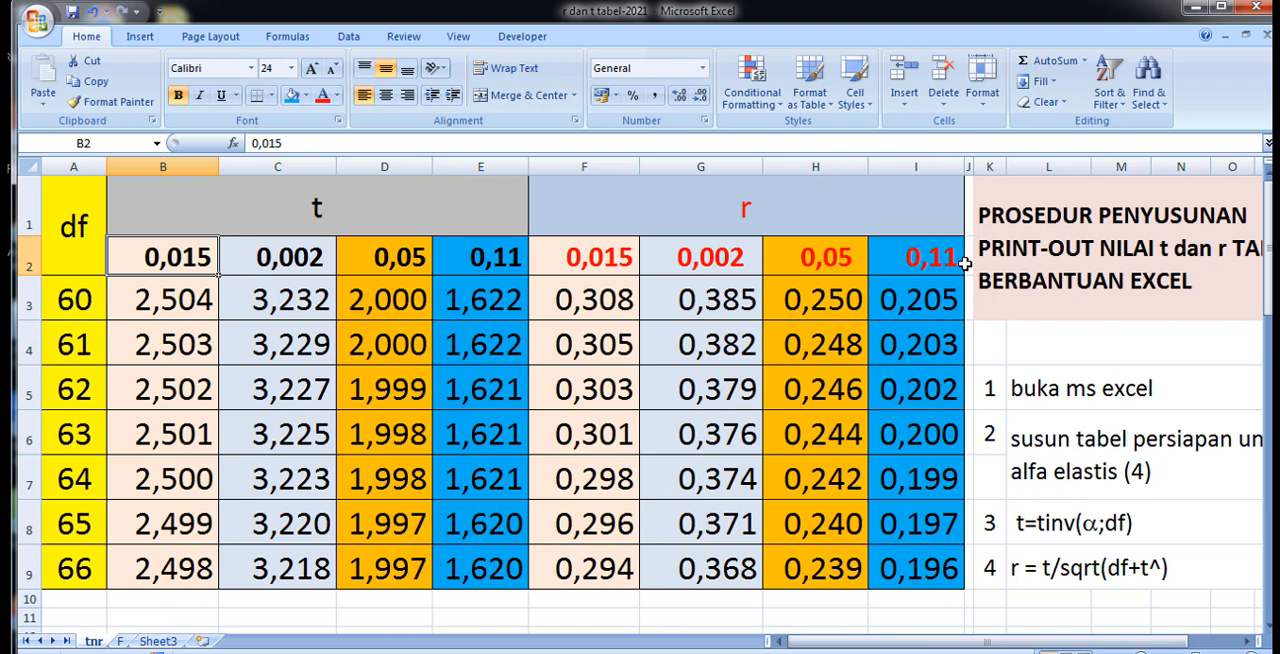
double_click(185, 258)
left_click_drag(183, 258, 213, 258)
type("1")
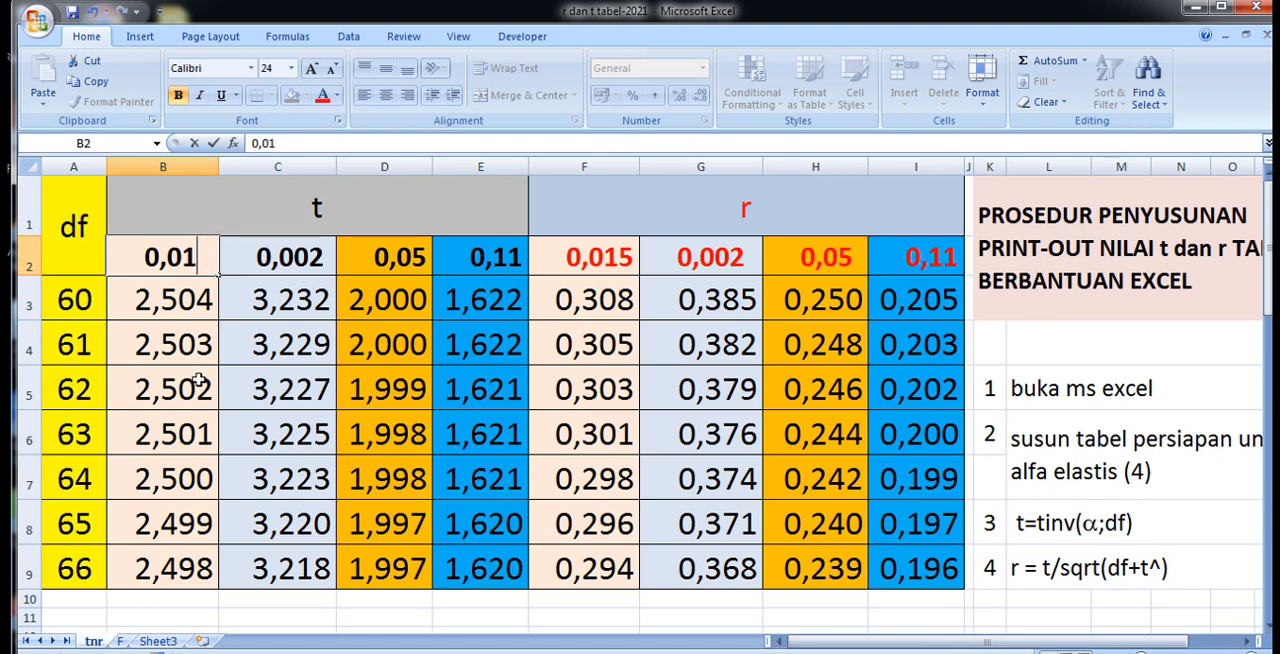
left_click(272, 348)
Set the second alpha level of the t section in C2 to 0,025.
left_click(300, 258)
double_click(297, 258)
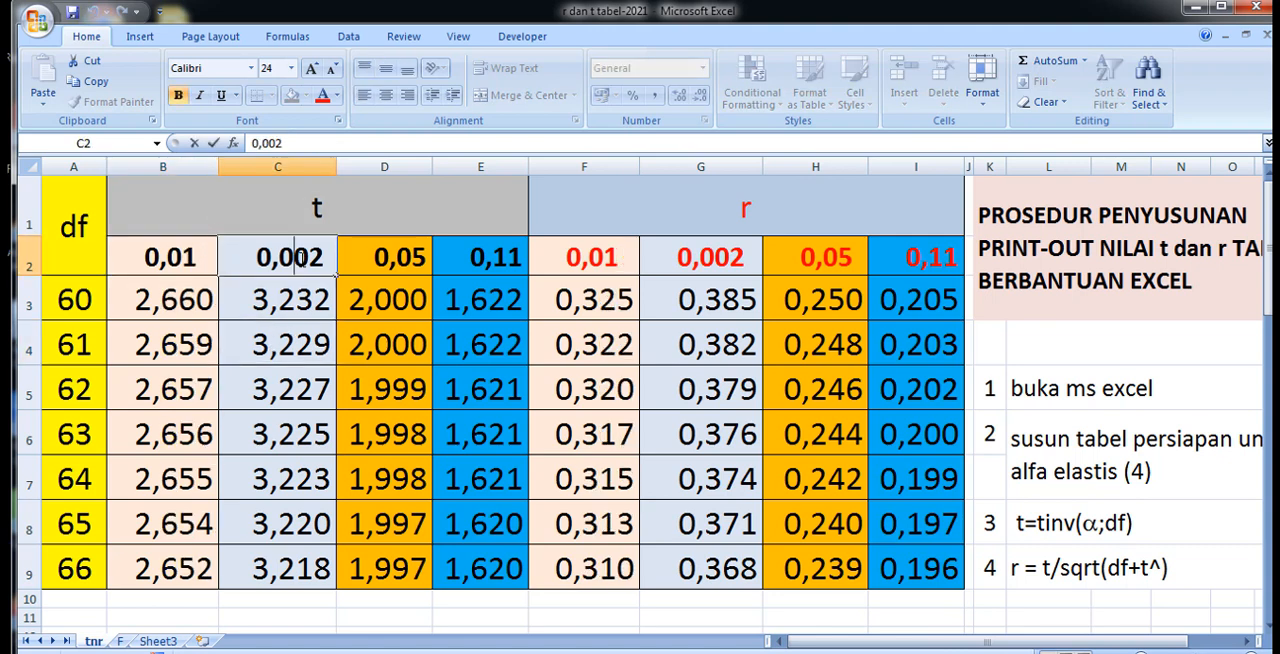
left_click_drag(294, 258, 323, 252)
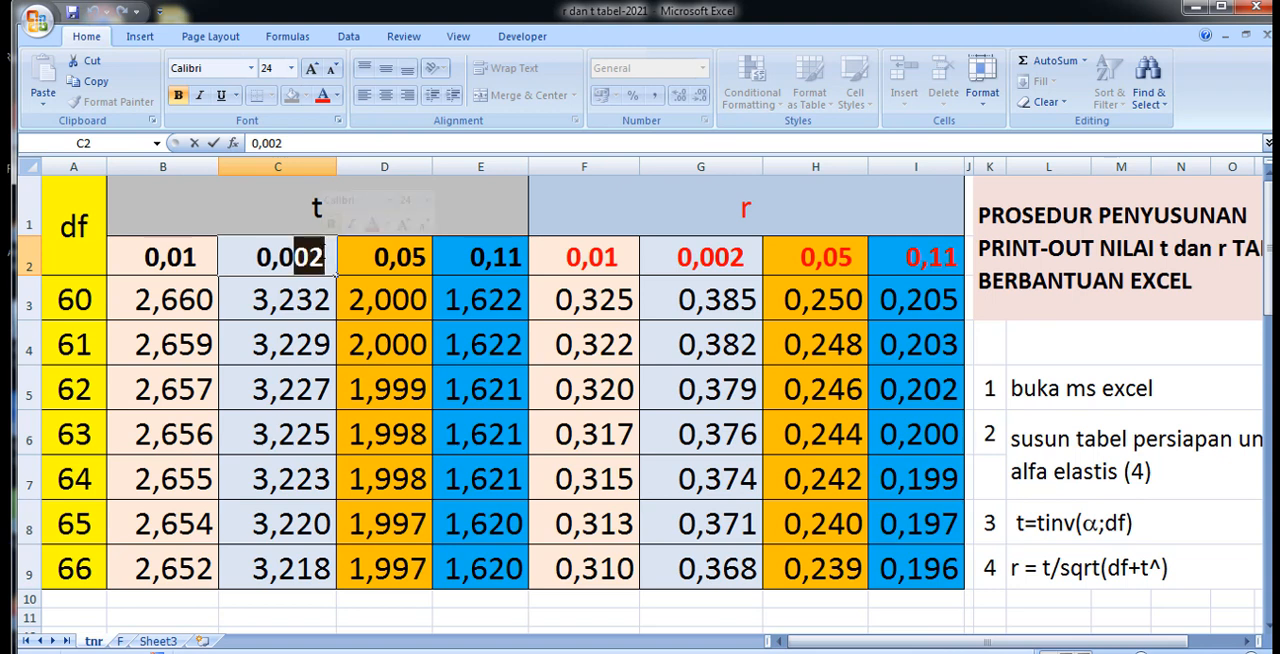
type("25")
left_click(297, 396)
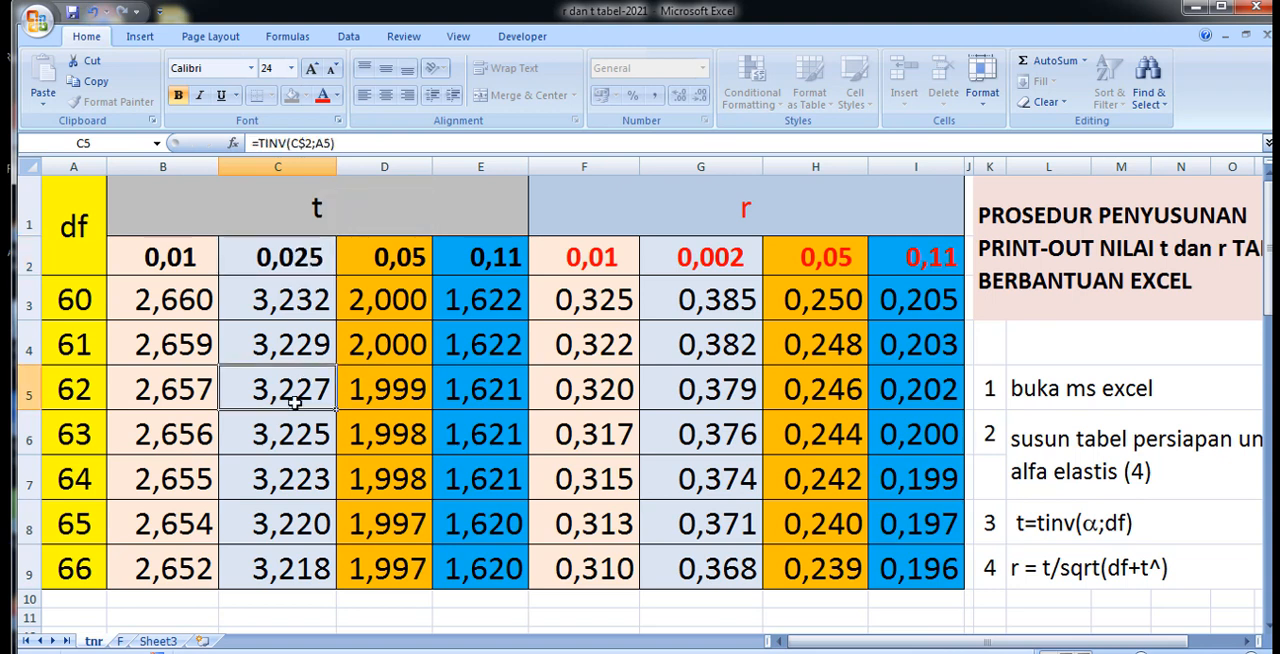
Set the last alpha level of the t section in E2 to 0,75.
left_click(503, 260)
double_click(500, 258)
left_click_drag(493, 258, 520, 252)
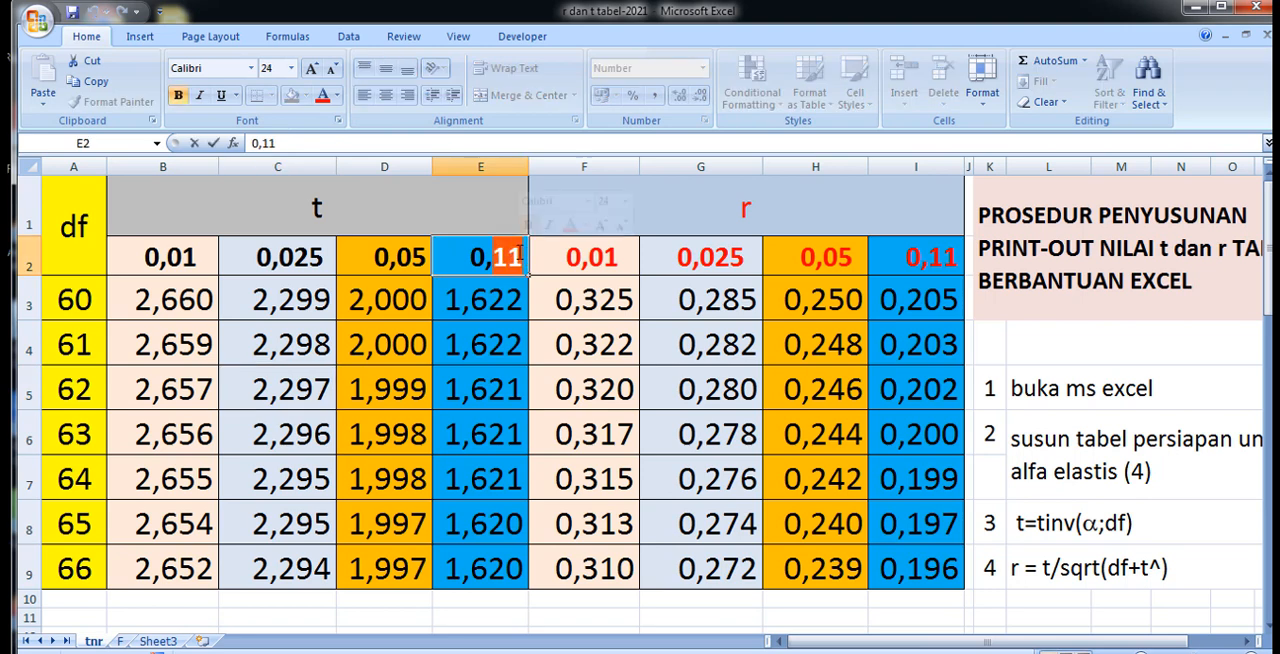
type("75")
left_click(486, 337)
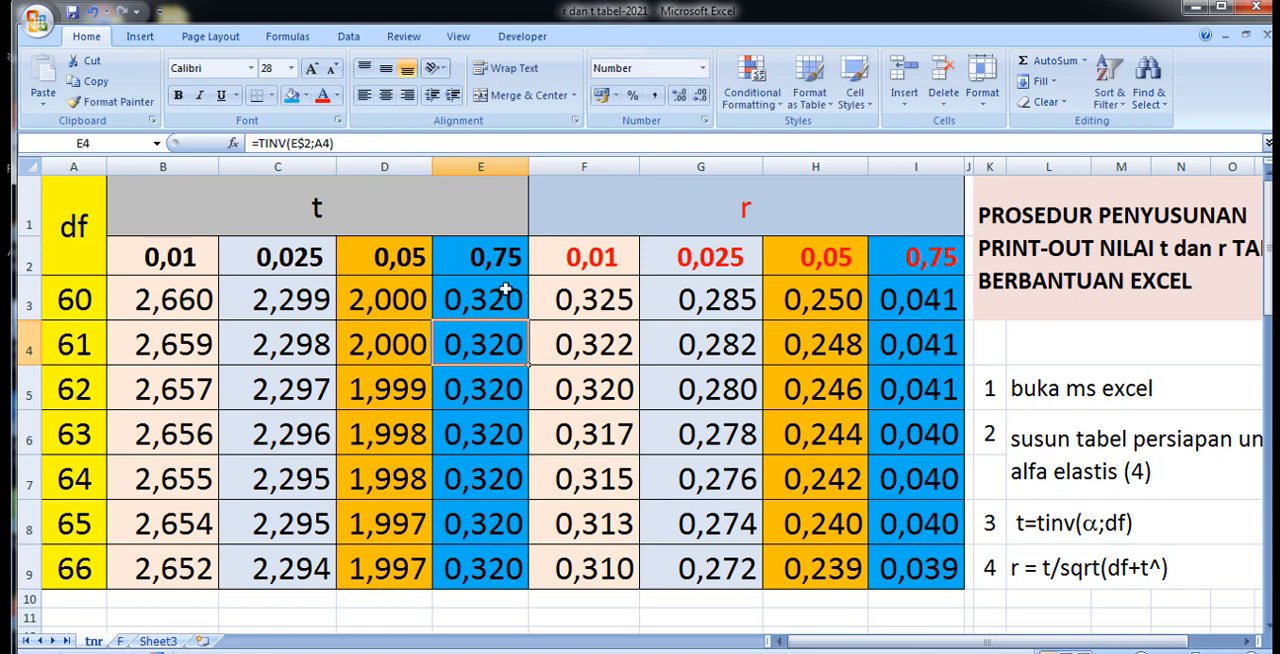
Correct the last alpha level of the t section in E2 to 0,075 and widen column E slightly.
left_click(500, 256)
double_click(500, 256)
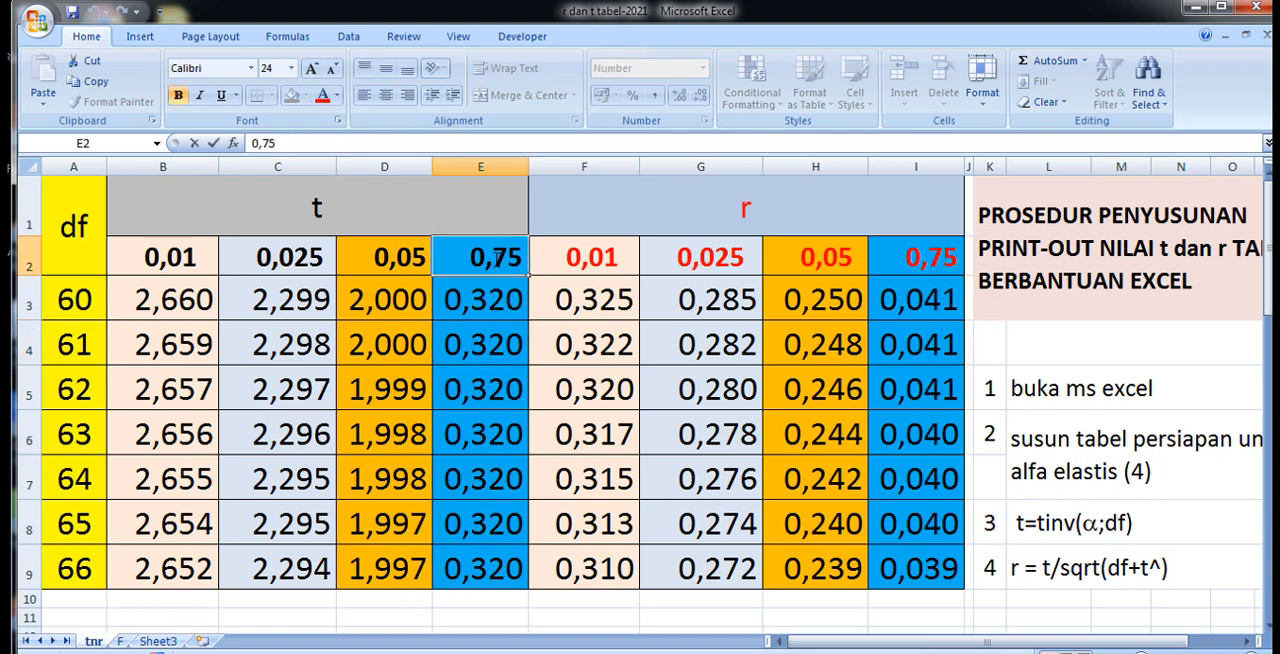
type("0")
left_click(476, 378)
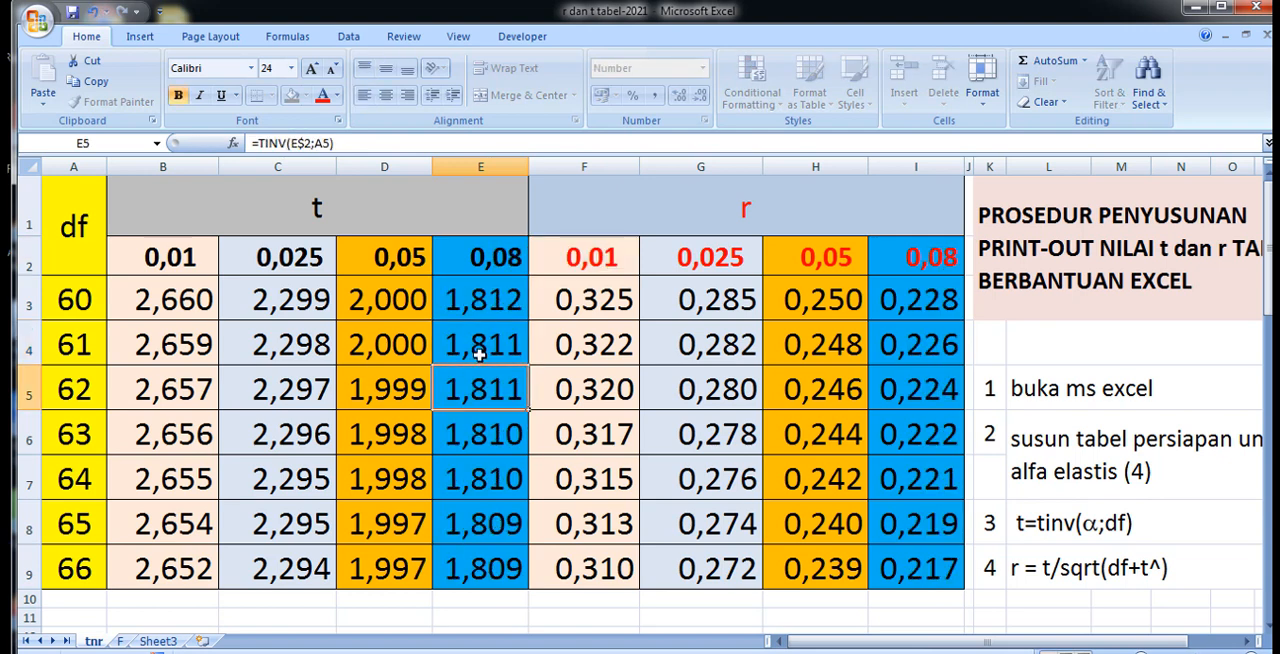
left_click_drag(528, 164, 548, 164)
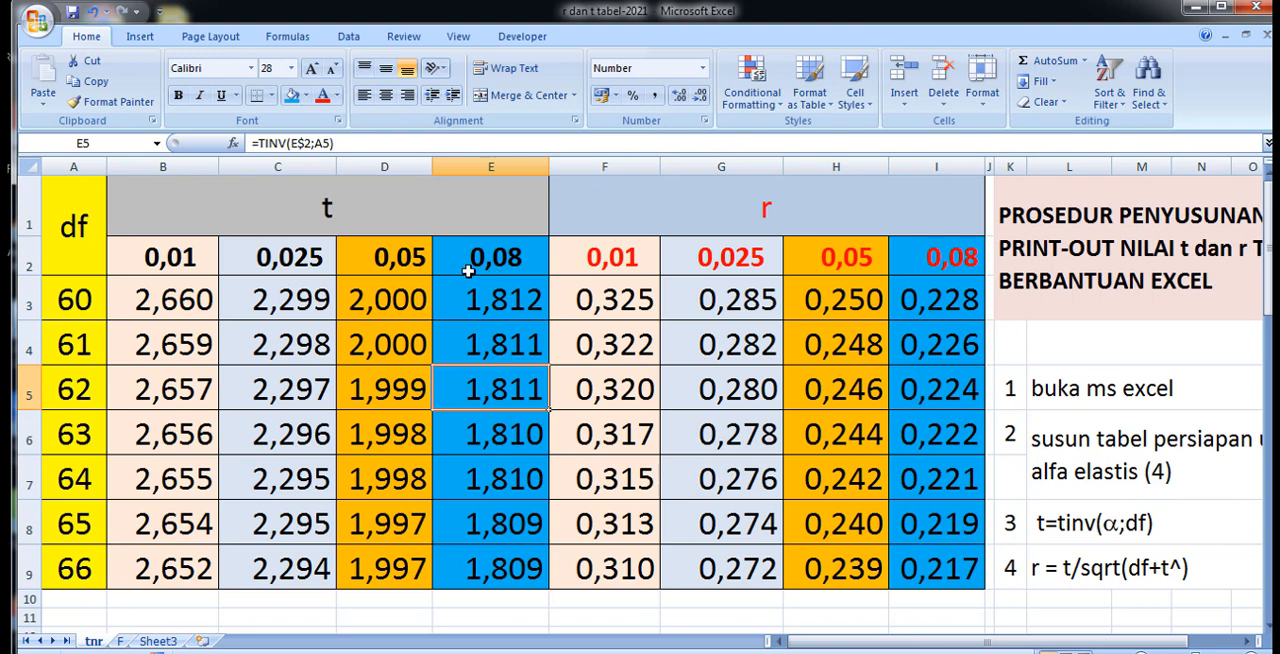
Review the alignment settings of the alpha level cells D2:E2 in the cell formatting options.
left_click_drag(390, 258, 507, 256)
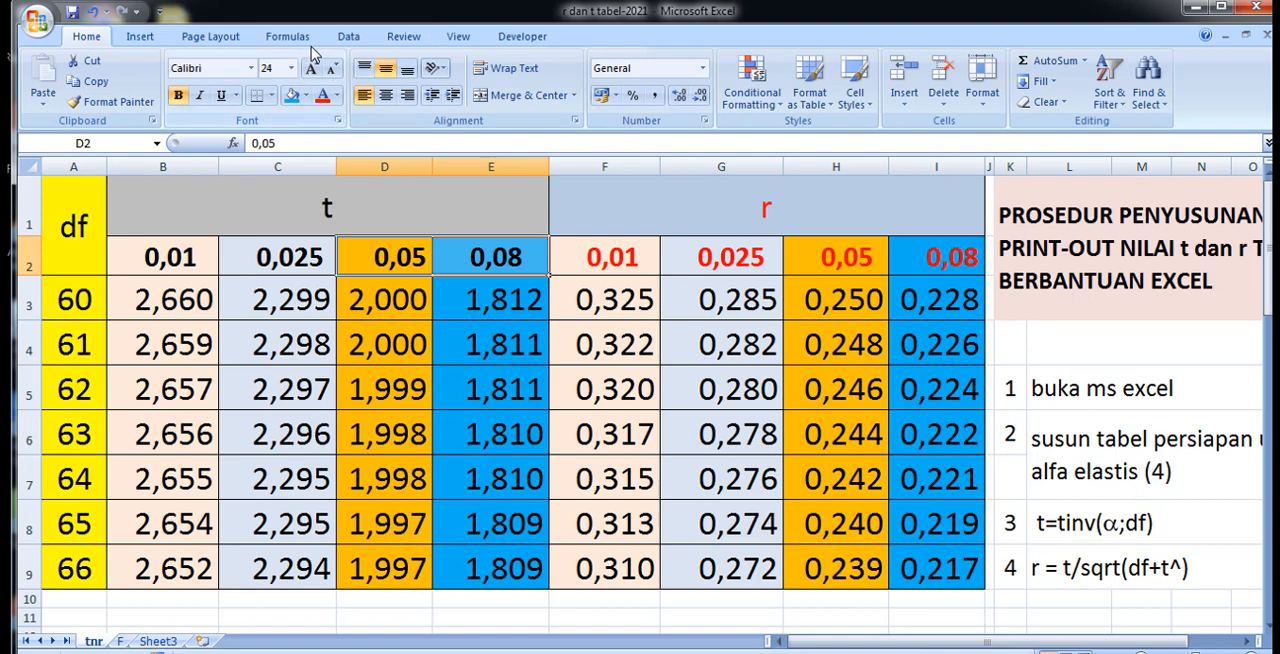
left_click(979, 100)
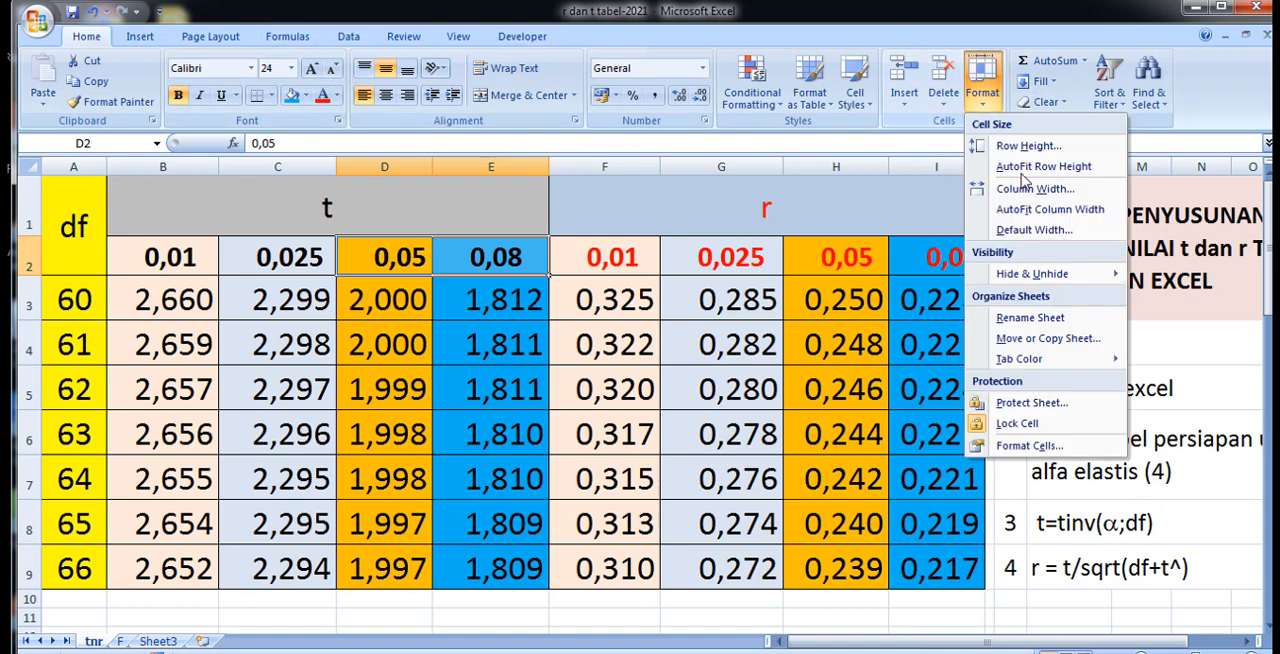
left_click(1030, 445)
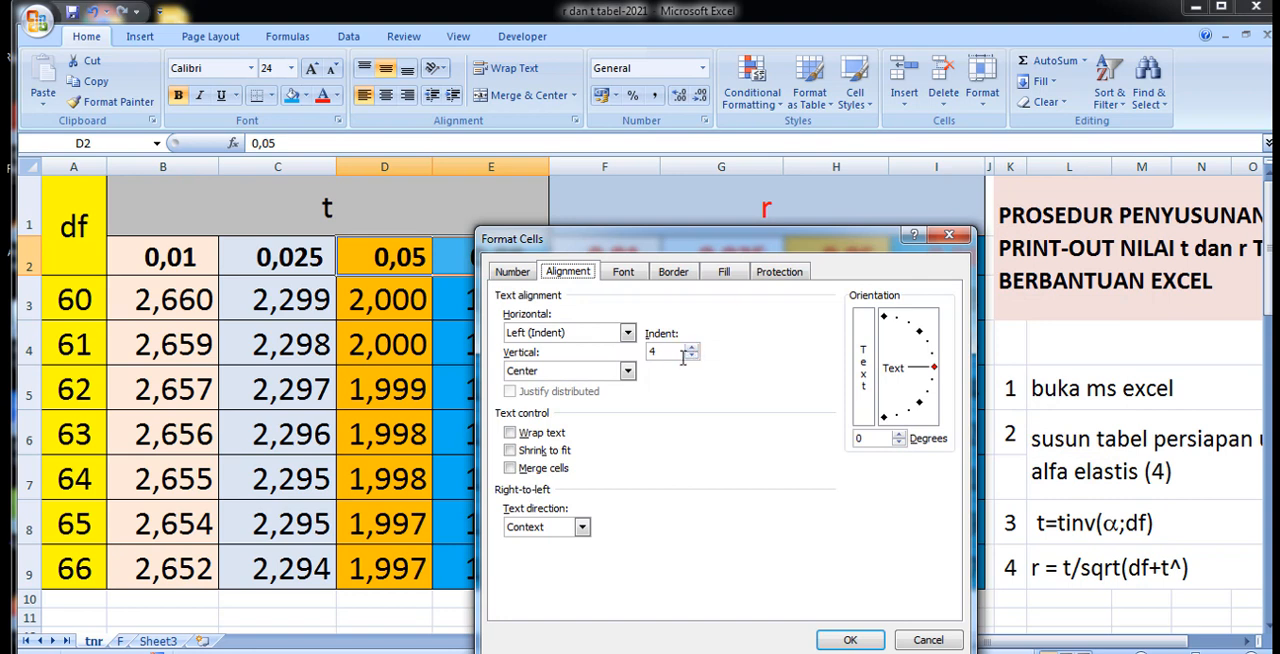
left_click(850, 640)
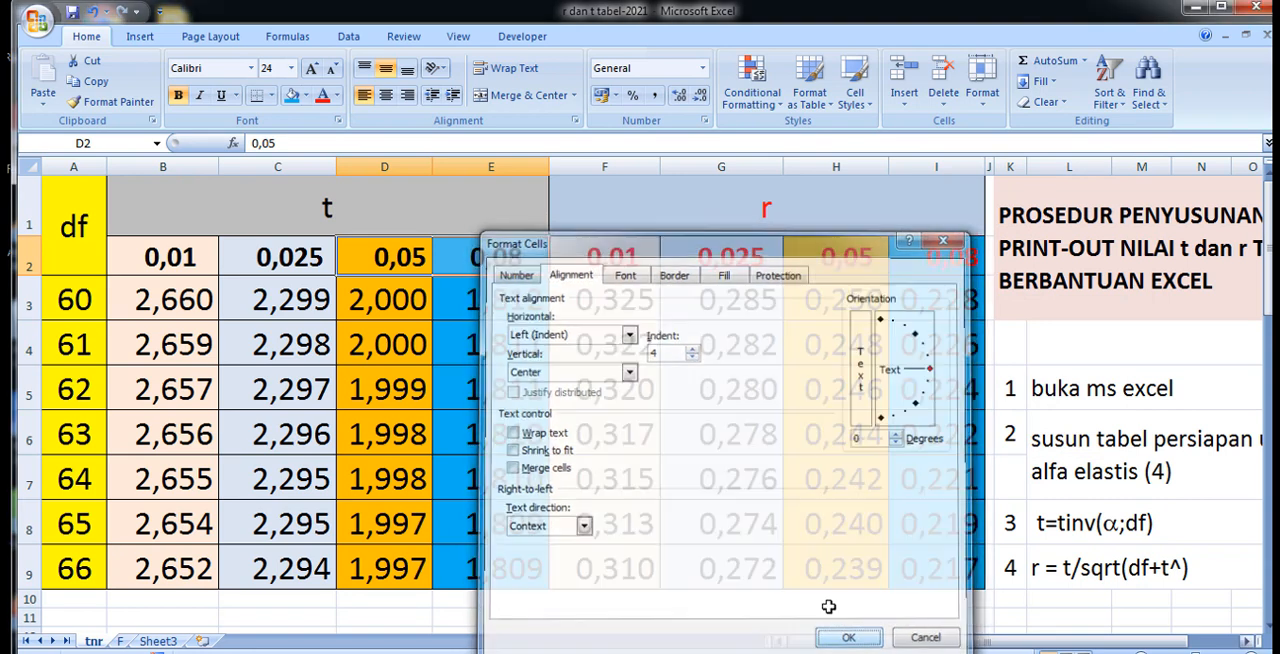
left_click(612, 412)
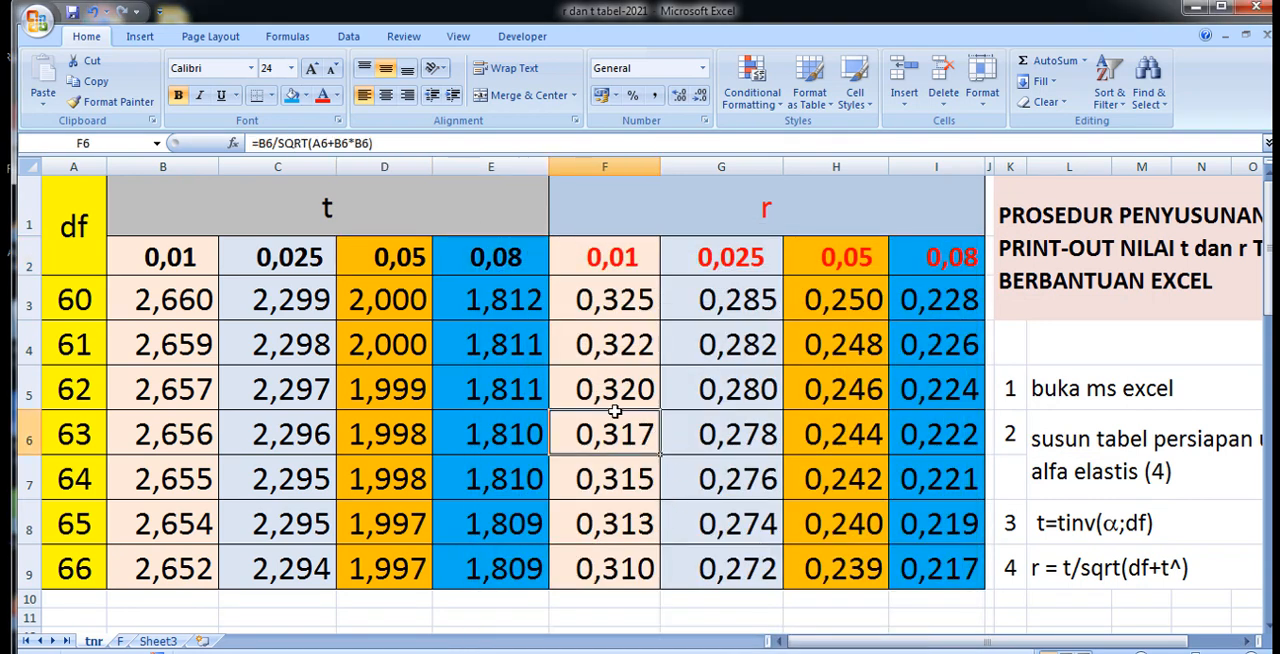
Check the value stored in E2, then autofit column E and widen it further.
left_click(472, 261)
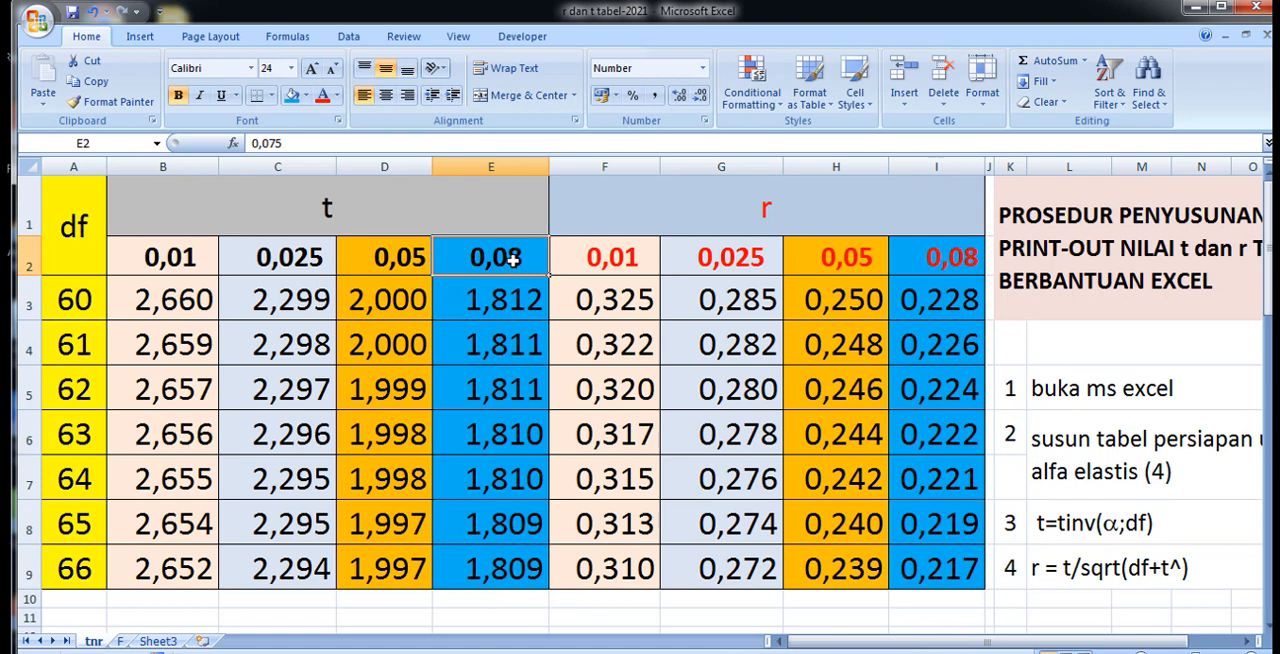
double_click(513, 260)
left_click(535, 491)
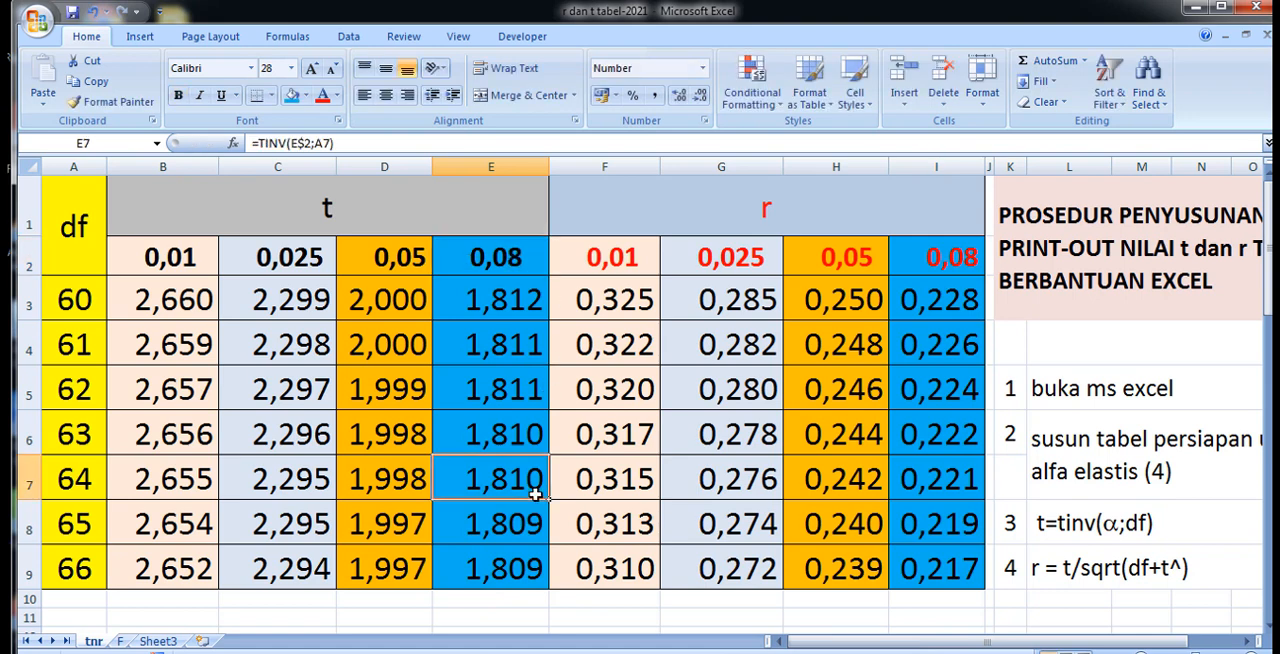
left_click(511, 262)
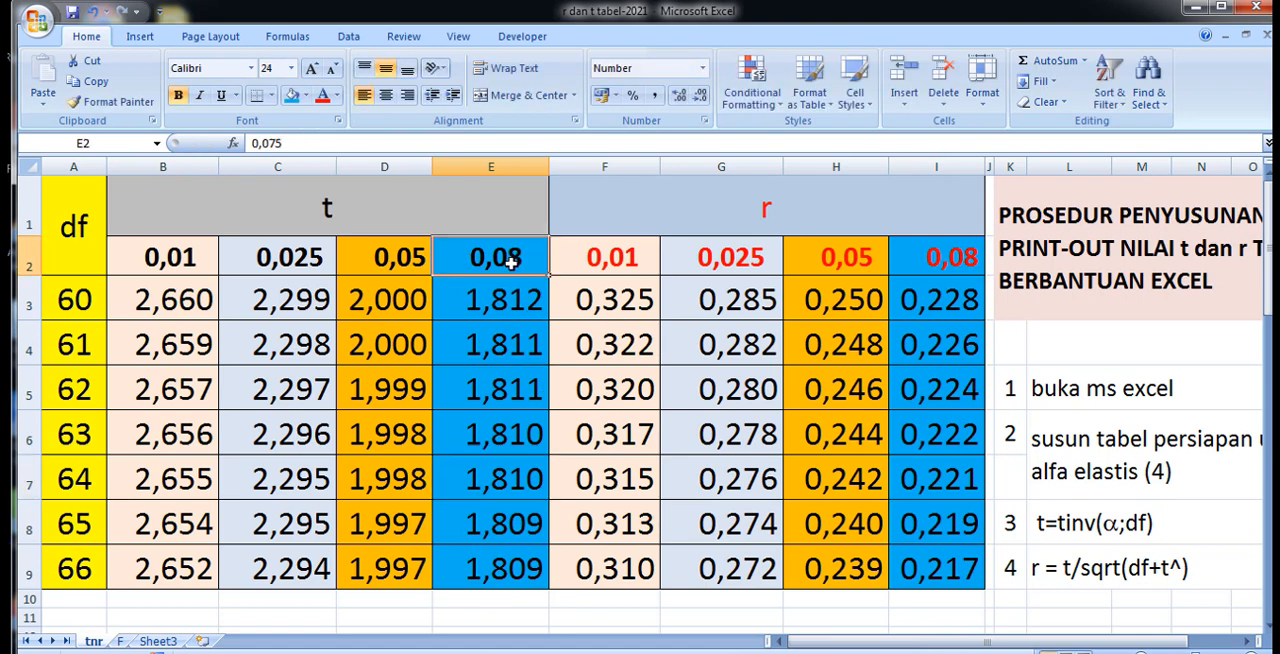
double_click(549, 163)
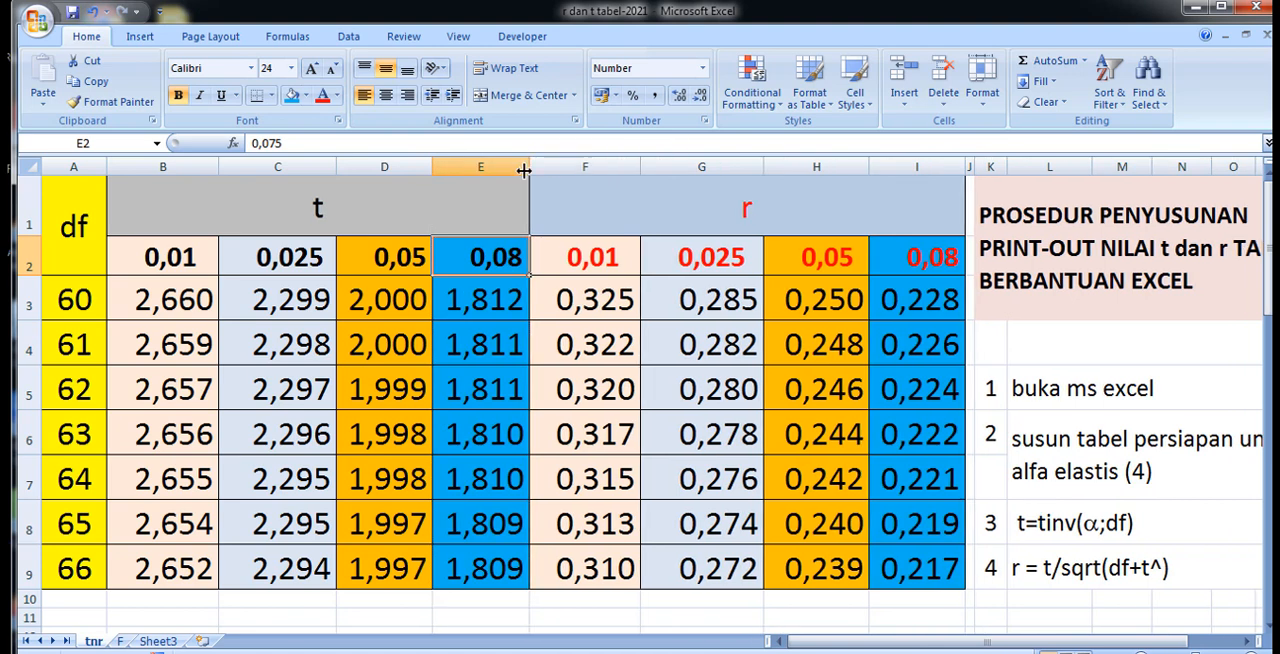
left_click_drag(530, 168, 569, 163)
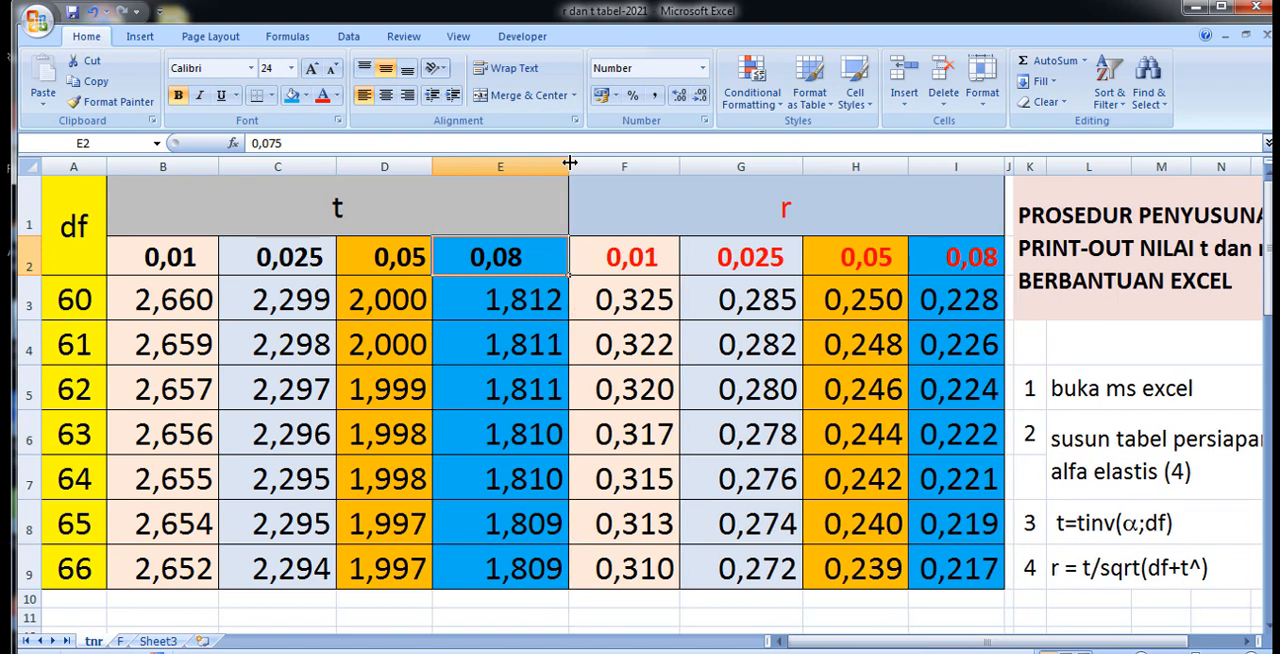
Compare the alpha values stored in E2 and C2 with how the cells display them.
left_click(514, 424)
double_click(514, 257)
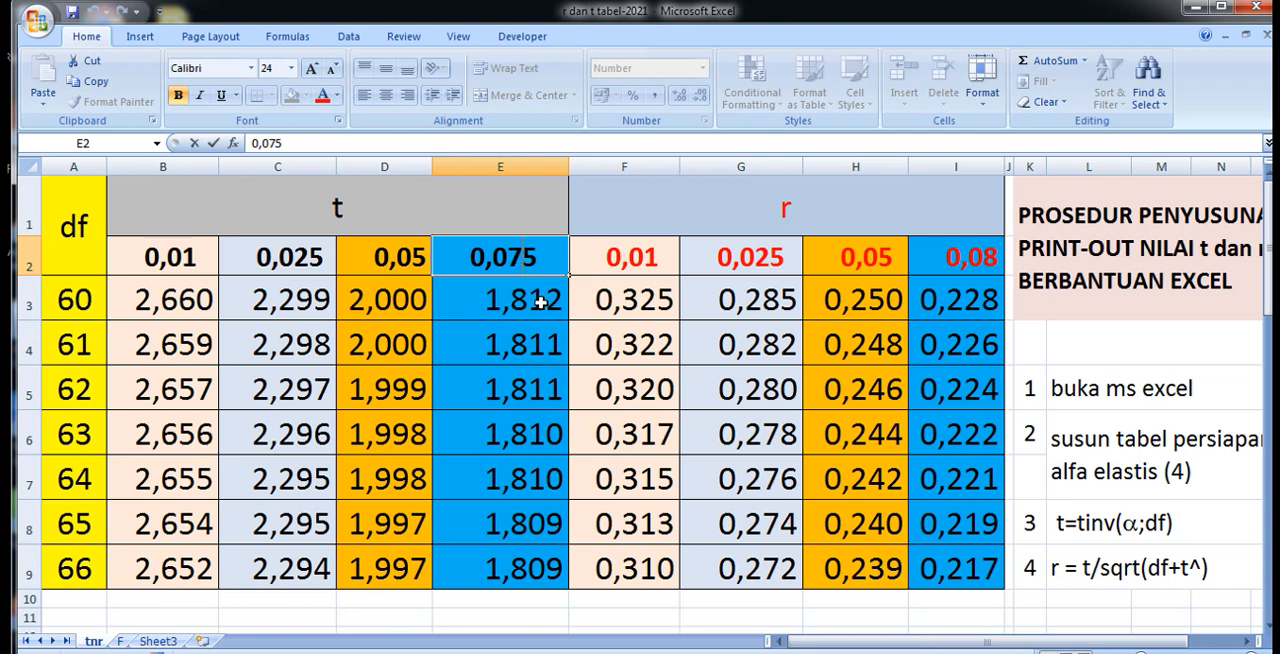
left_click(283, 262)
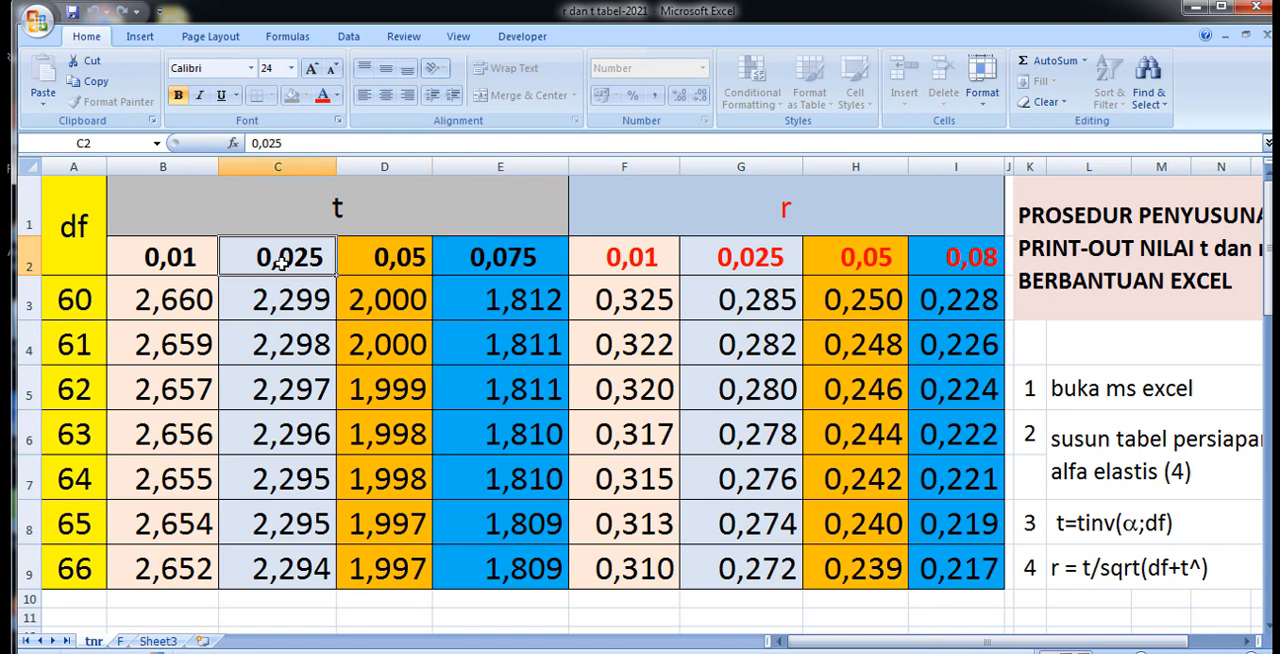
double_click(507, 256)
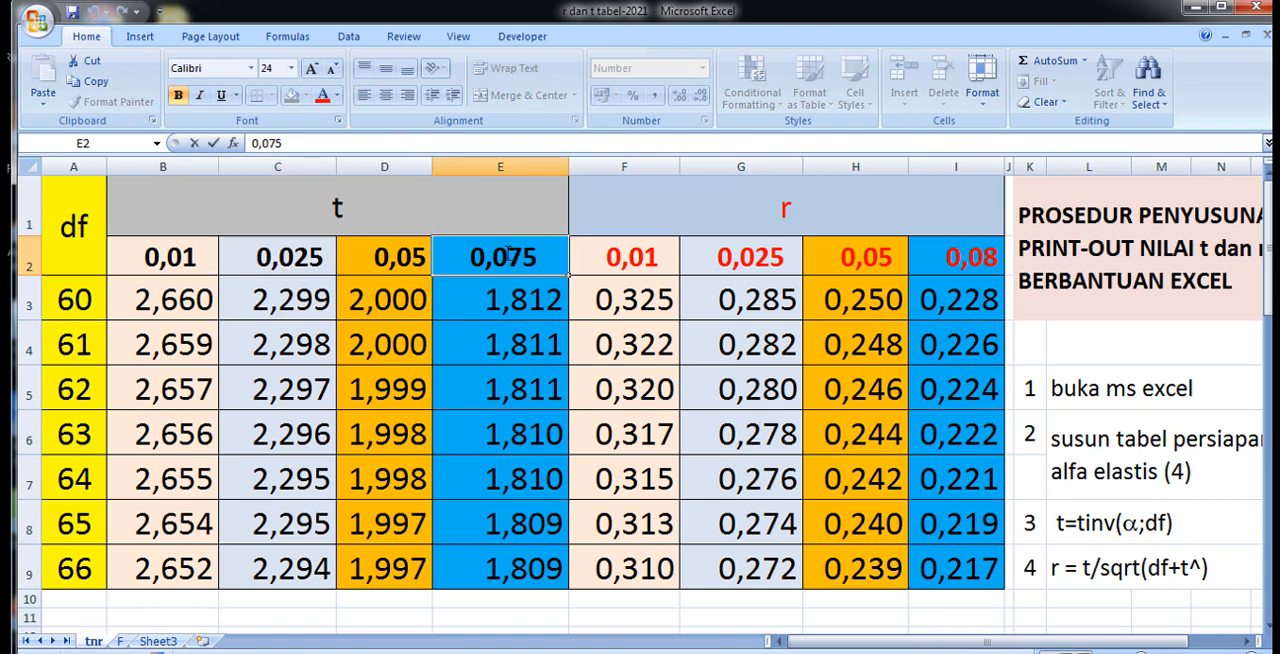
left_click_drag(368, 260, 570, 264)
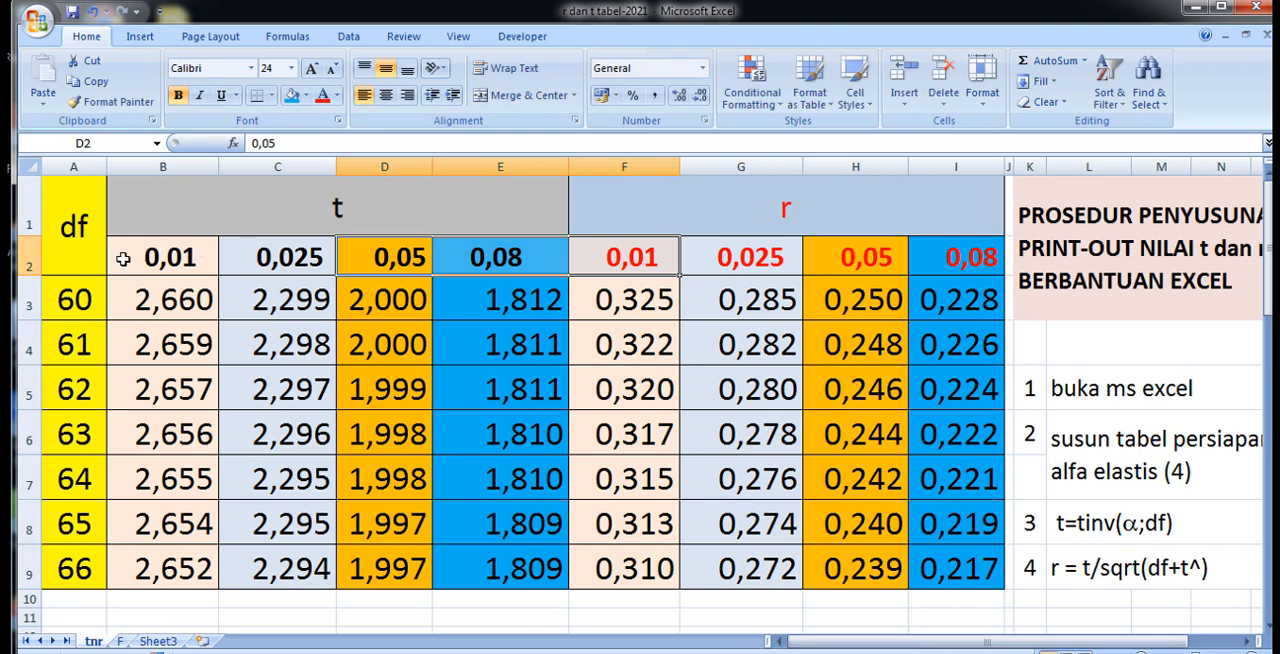
Format the t section's alpha levels in B2:E2 as Number with 3 decimal places and widen column D to fit.
left_click_drag(119, 258, 480, 258)
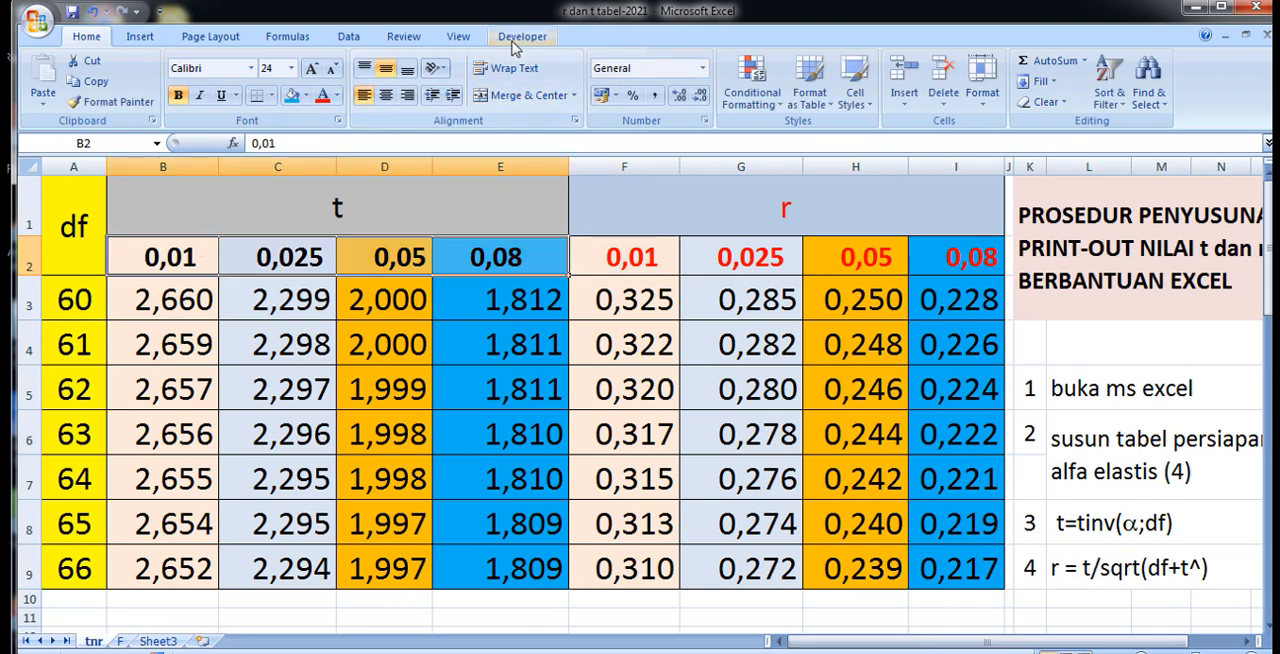
left_click(982, 90)
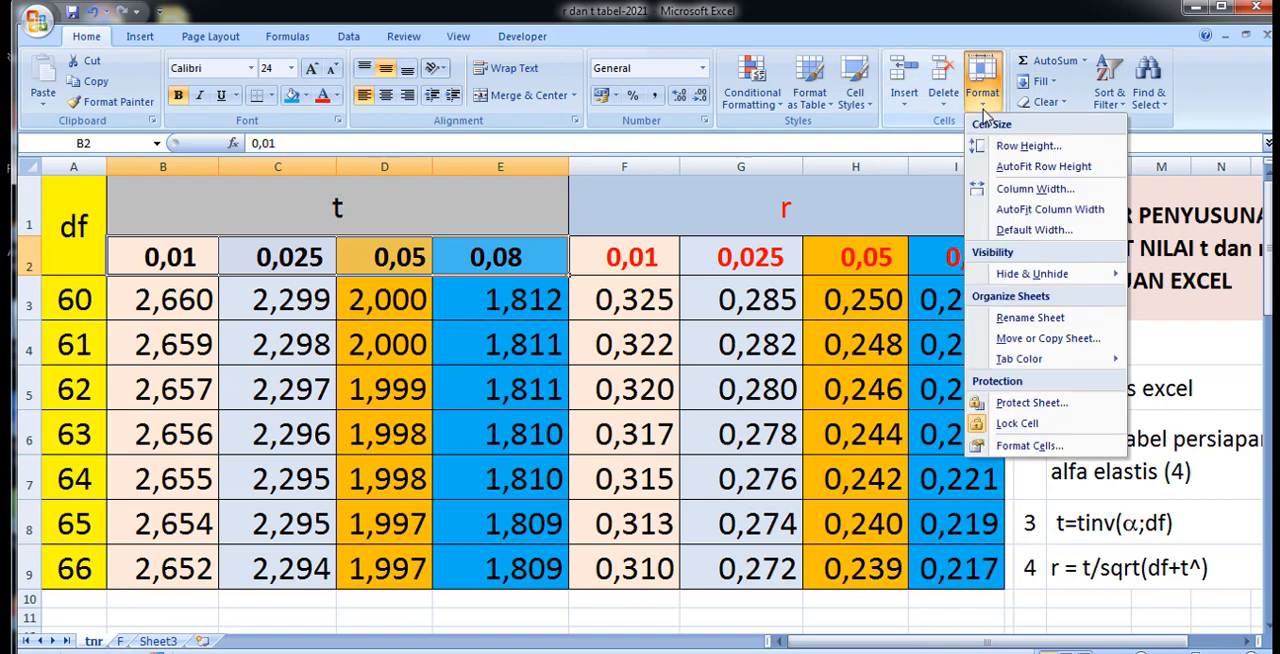
left_click(1030, 446)
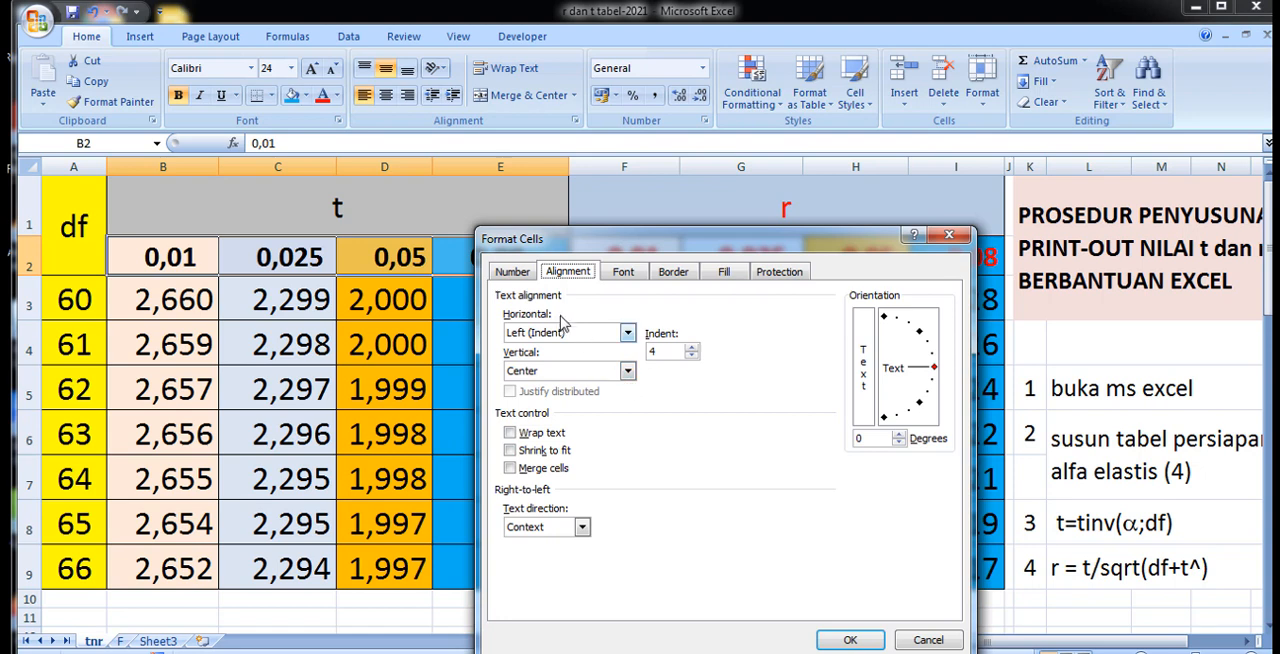
left_click(512, 272)
left_click(520, 326)
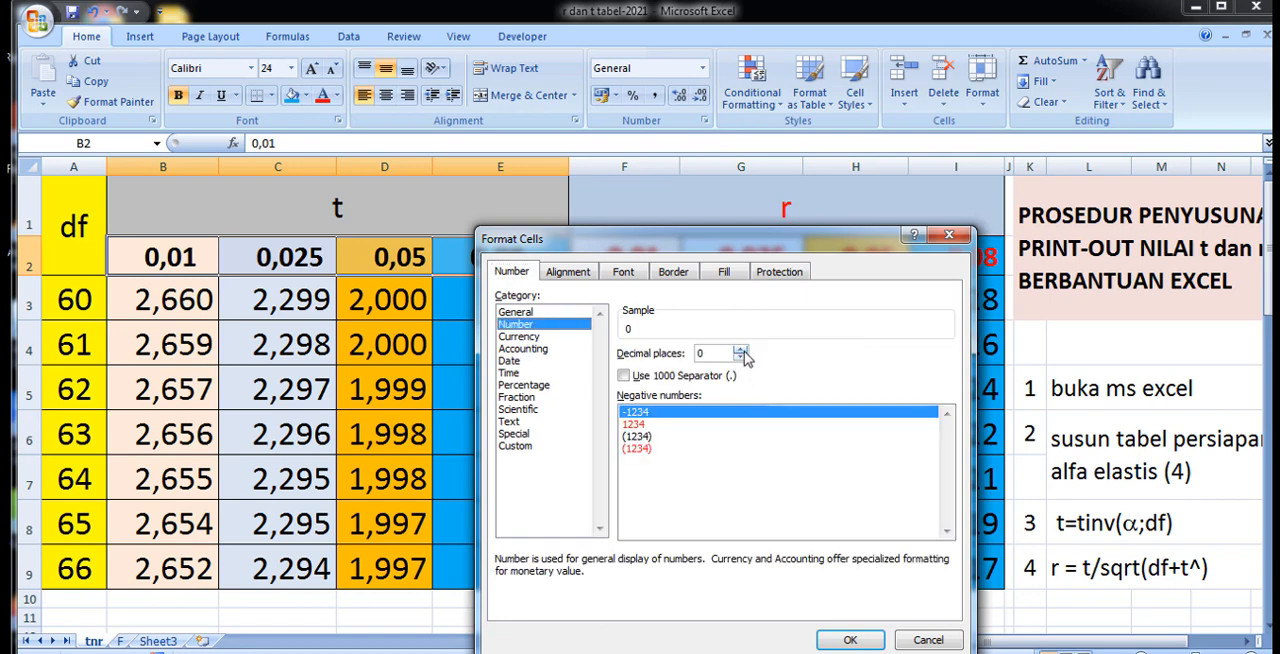
left_click(741, 350)
left_click(741, 350)
left_click(741, 350)
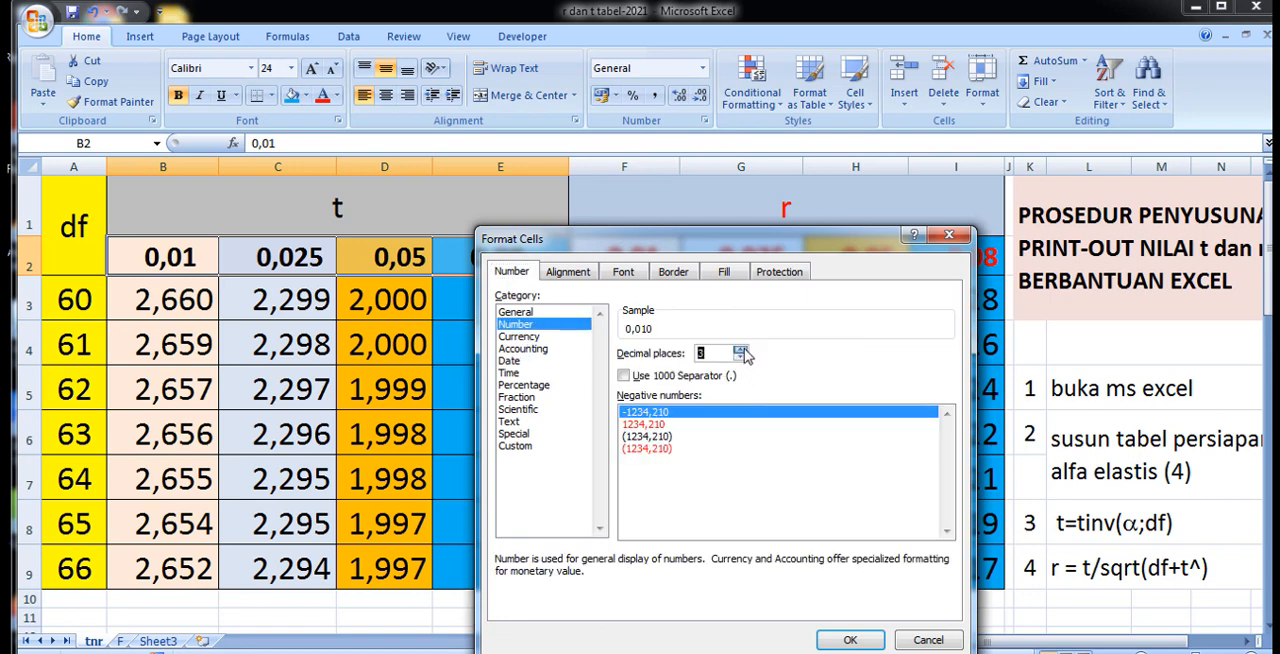
left_click(849, 640)
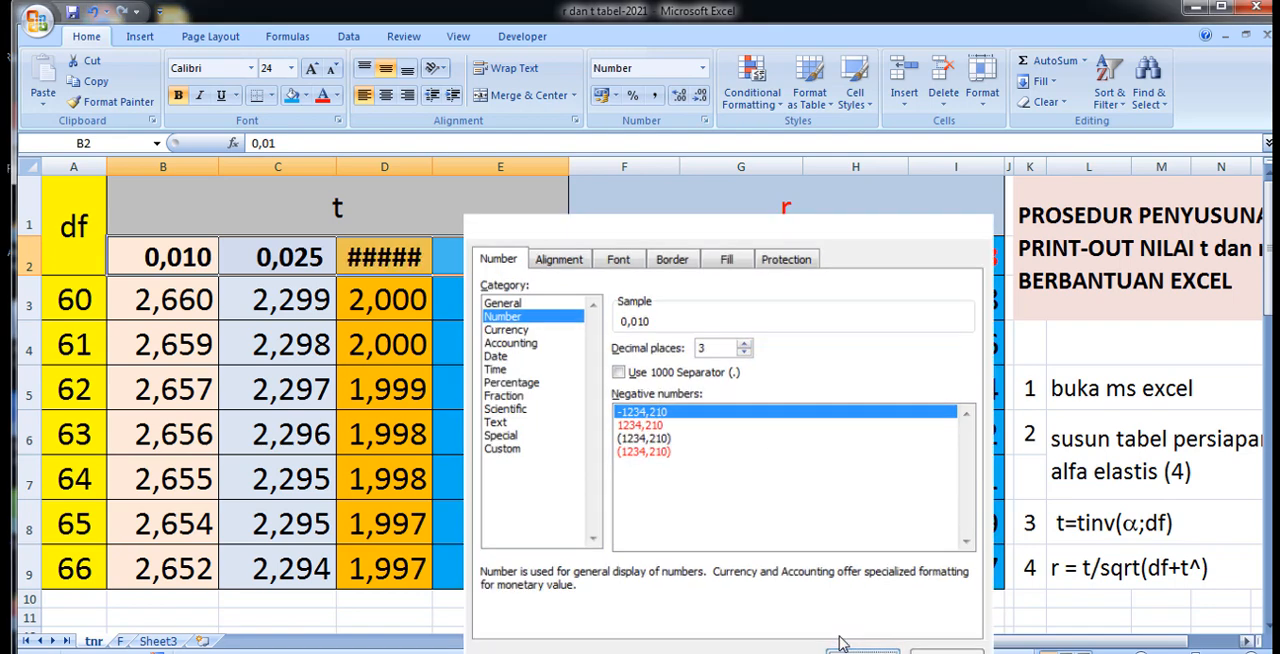
left_click(478, 441)
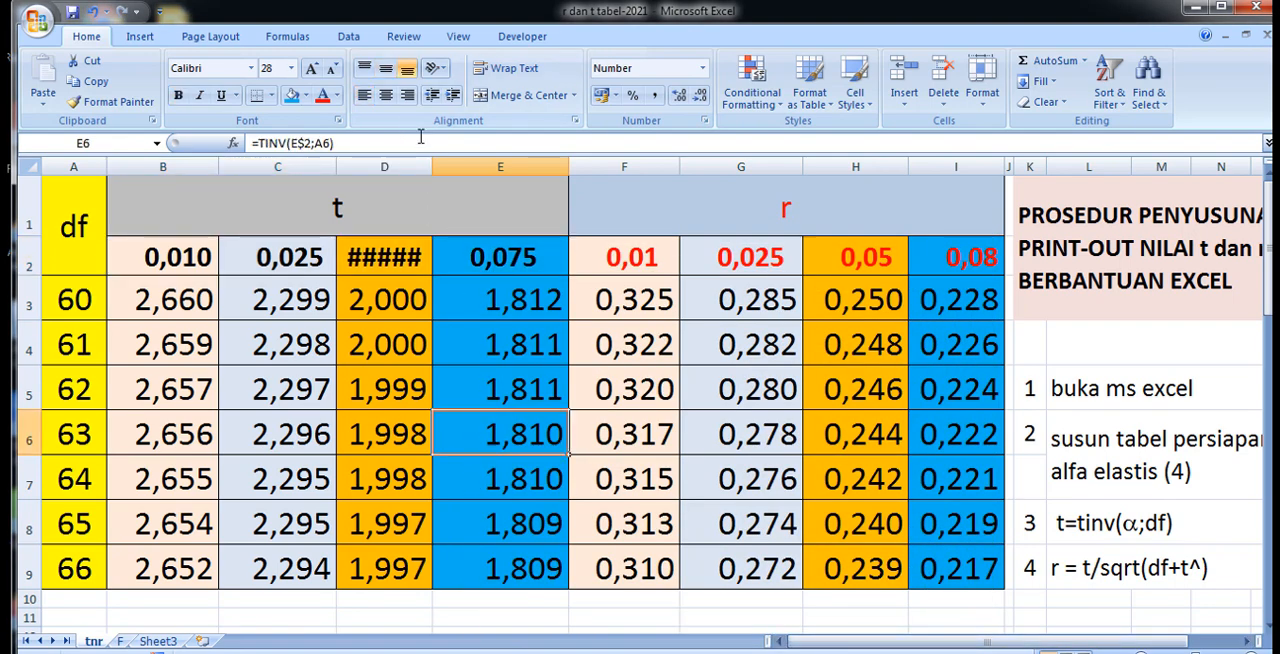
left_click_drag(434, 165, 459, 165)
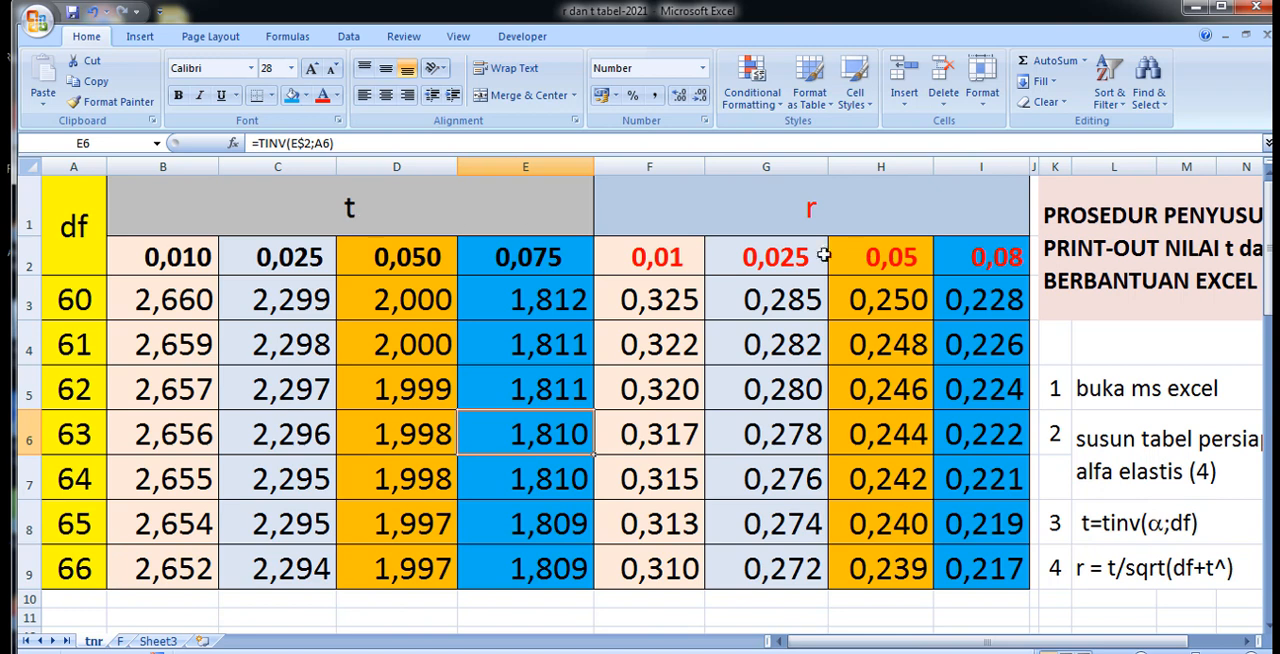
Link the second alpha level of the r section in G2 to the t section with =C2.
left_click(775, 262)
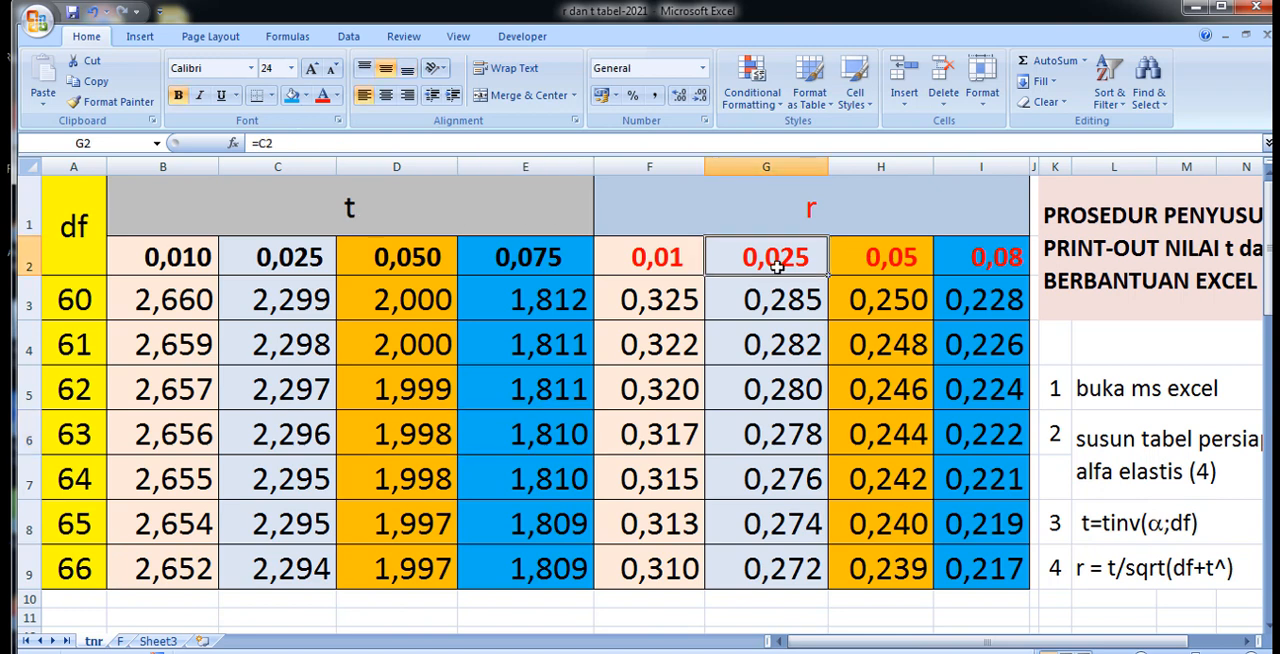
type("=")
left_click(260, 257)
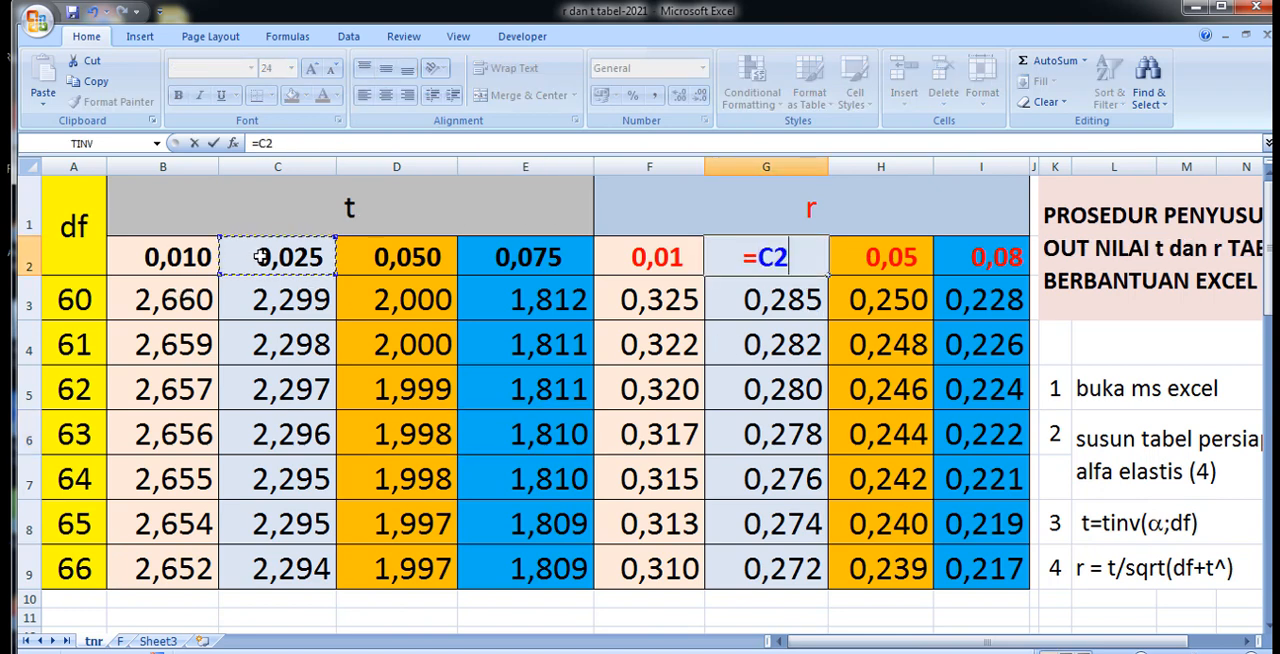
key("Return")
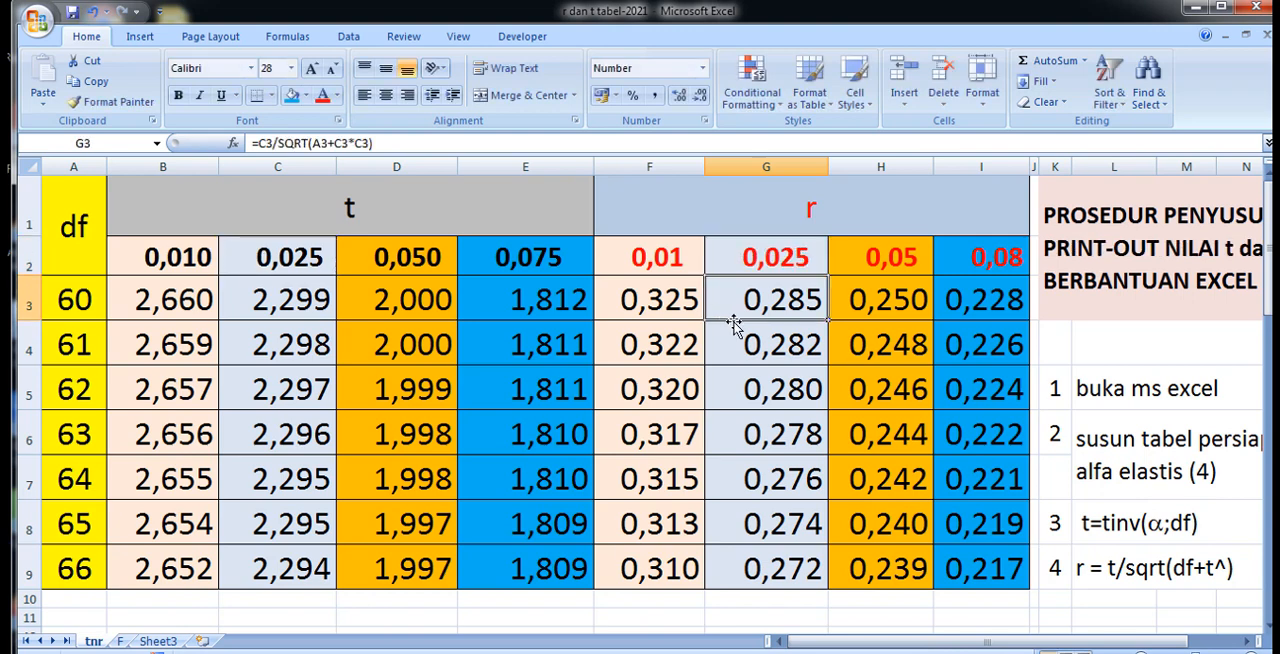
Link the third alpha level of the r section in H2 to the t section with =D2 and widen column H.
left_click(873, 258)
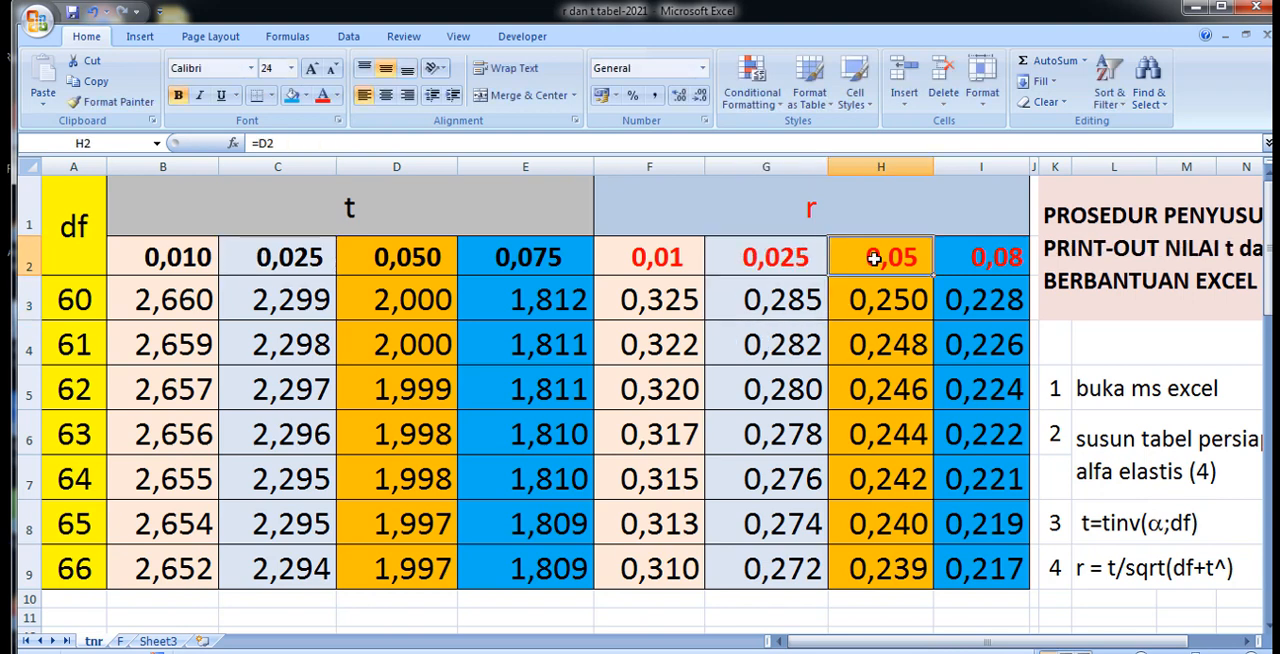
type("=")
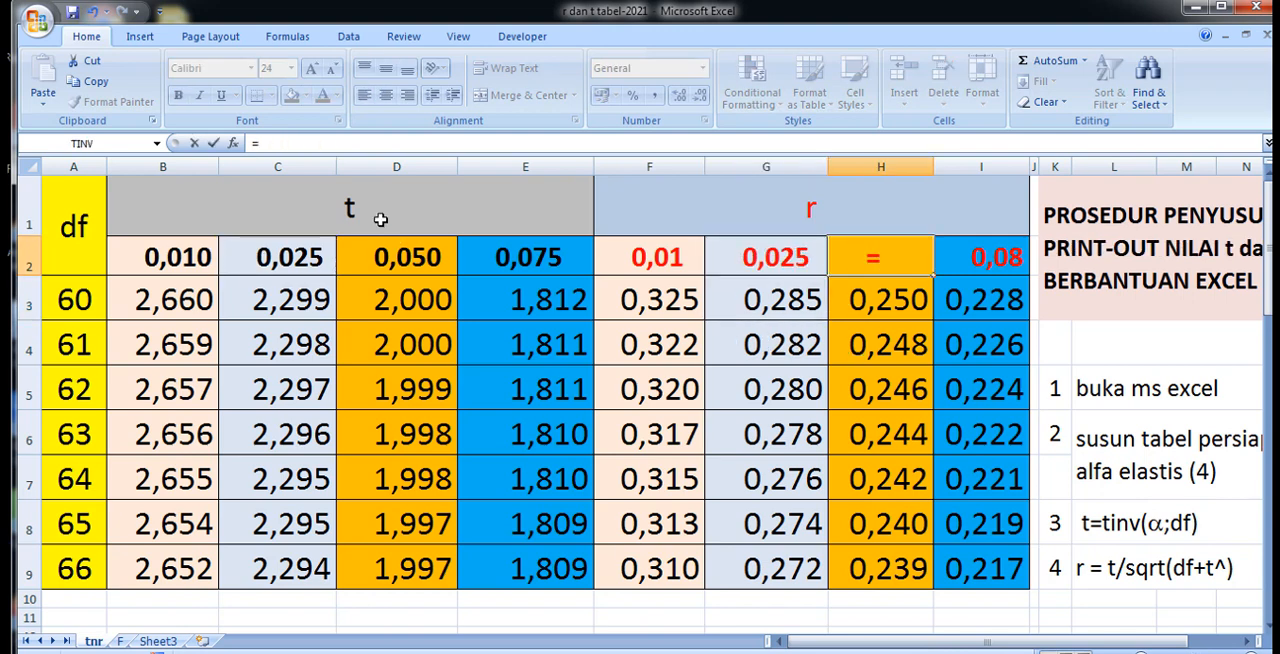
left_click(397, 259)
key("Return")
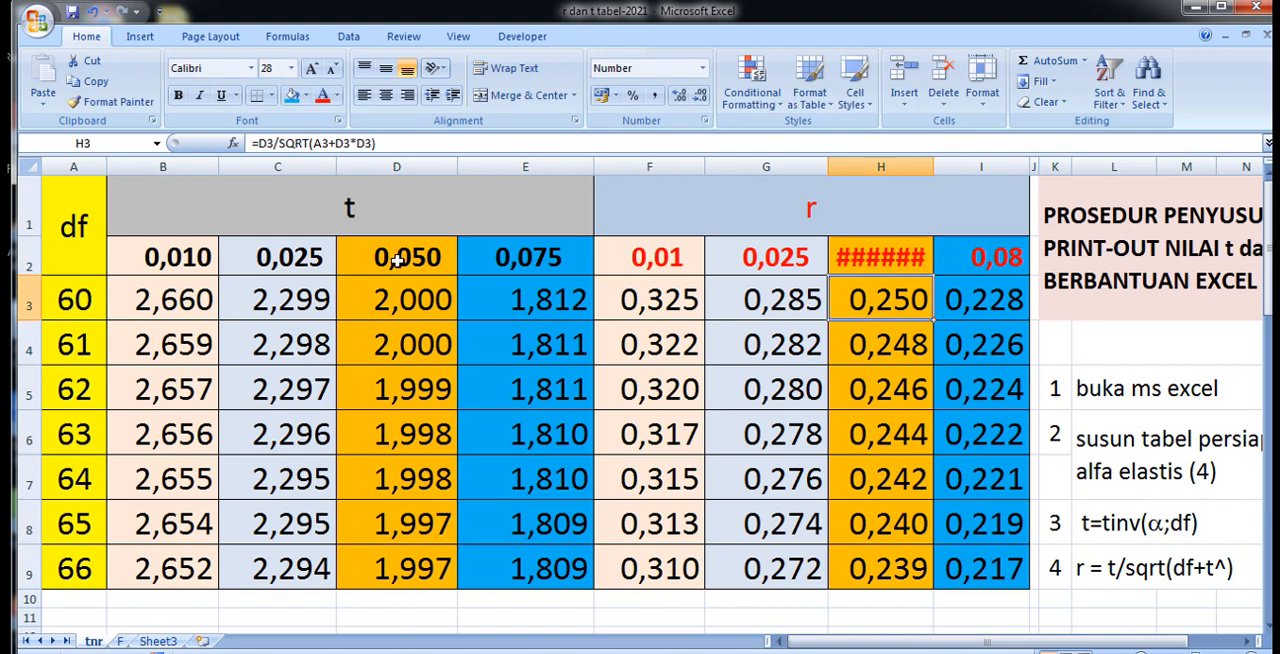
left_click_drag(929, 165, 946, 166)
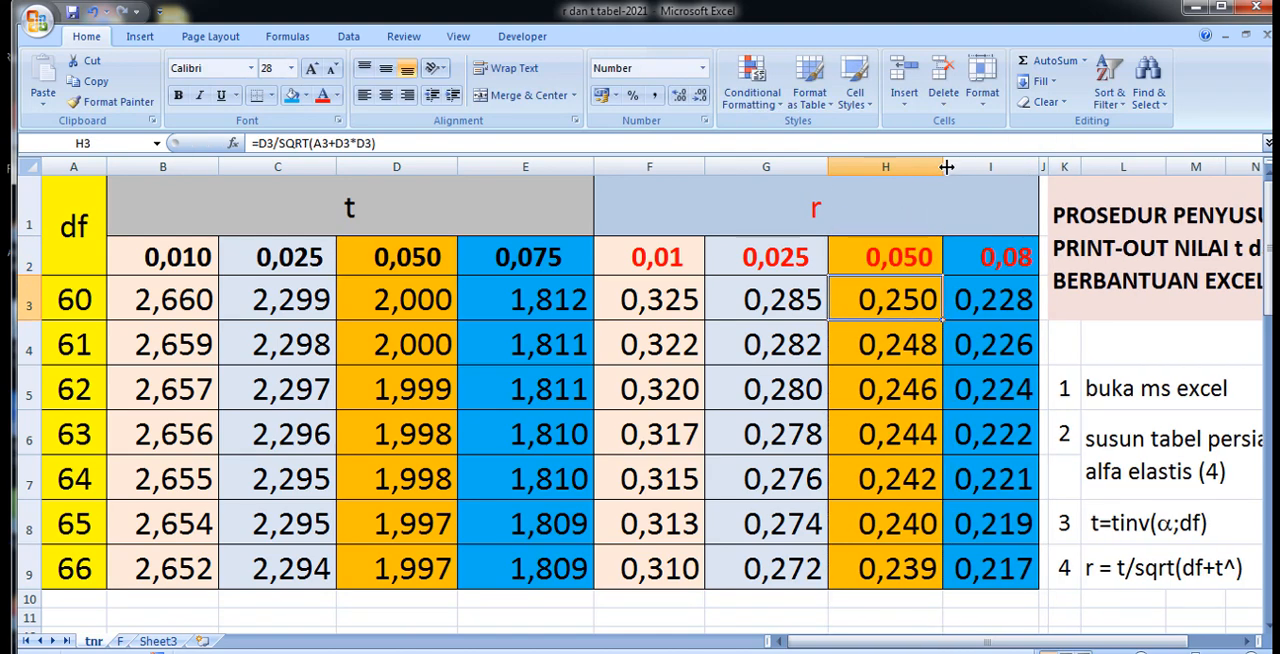
Link the fourth alpha level of the r section in I2 to the t section with =E2 and widen column I.
left_click(996, 262)
double_click(996, 262)
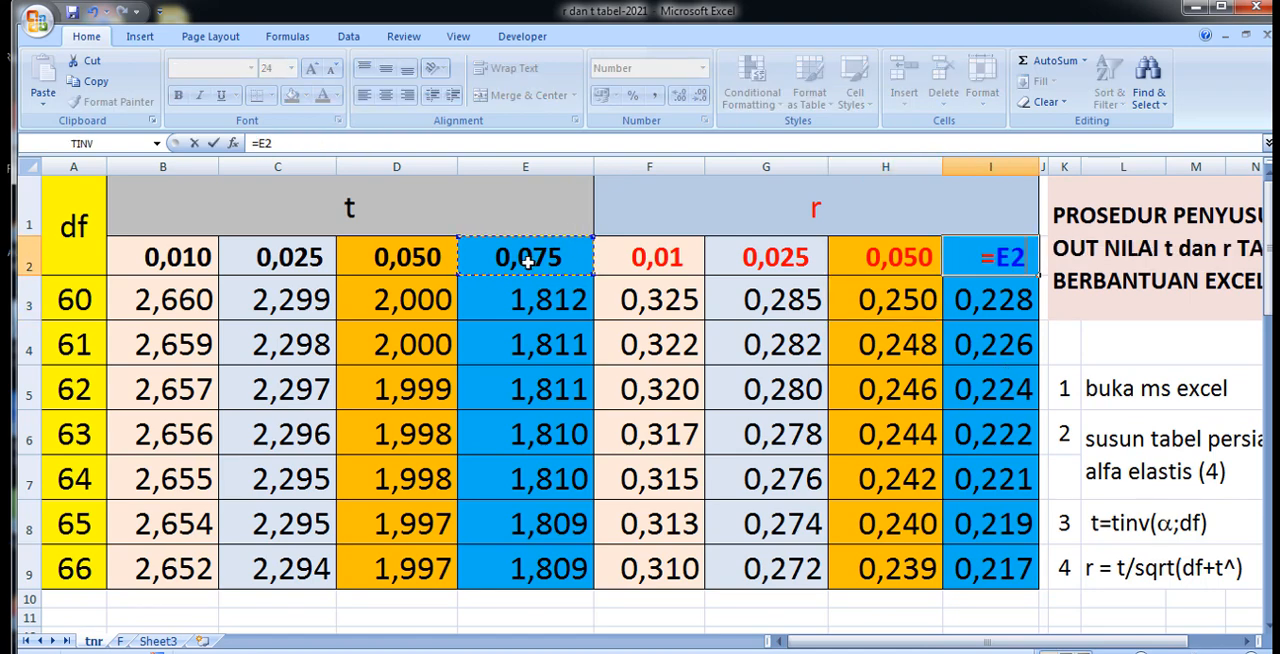
key("Return")
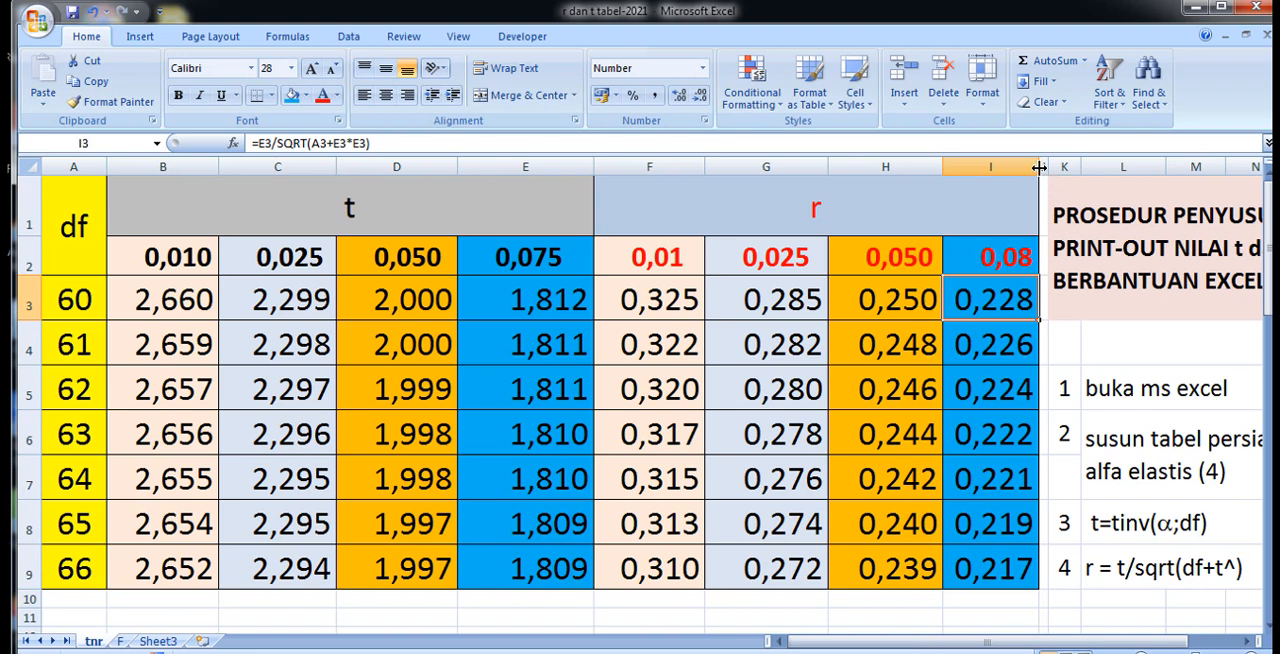
left_click_drag(1040, 168, 1077, 168)
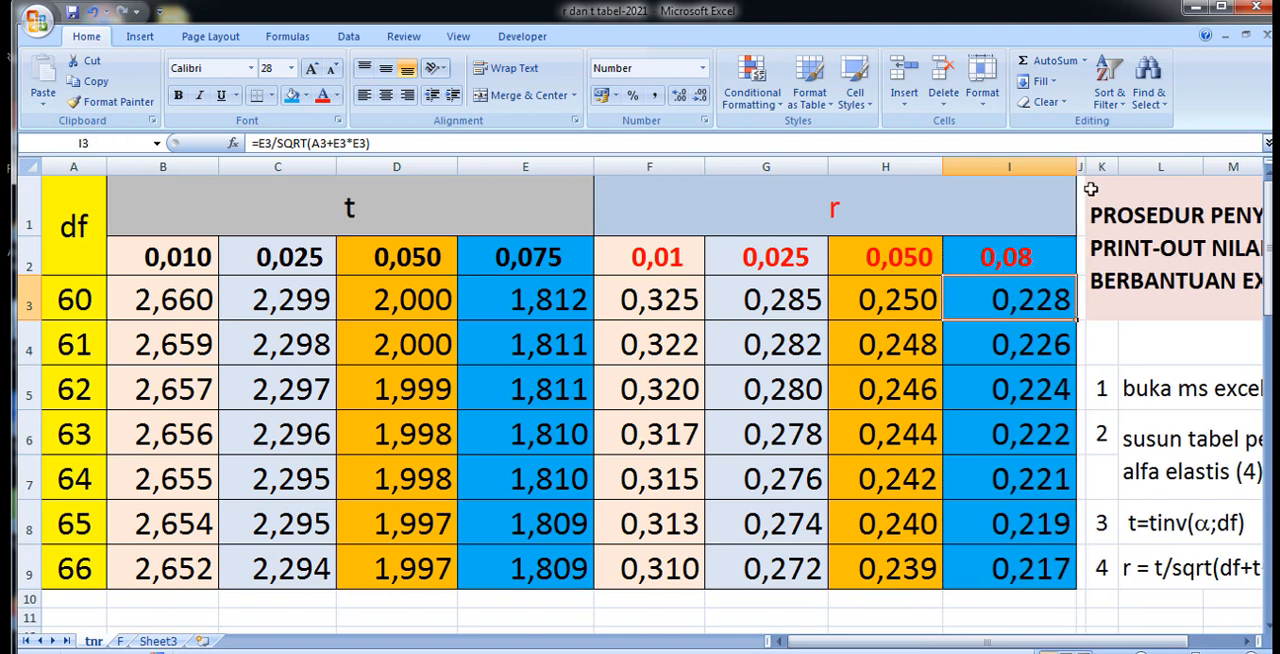
Format the alpha level in I2 as Number with 4 decimal places.
left_click(982, 262)
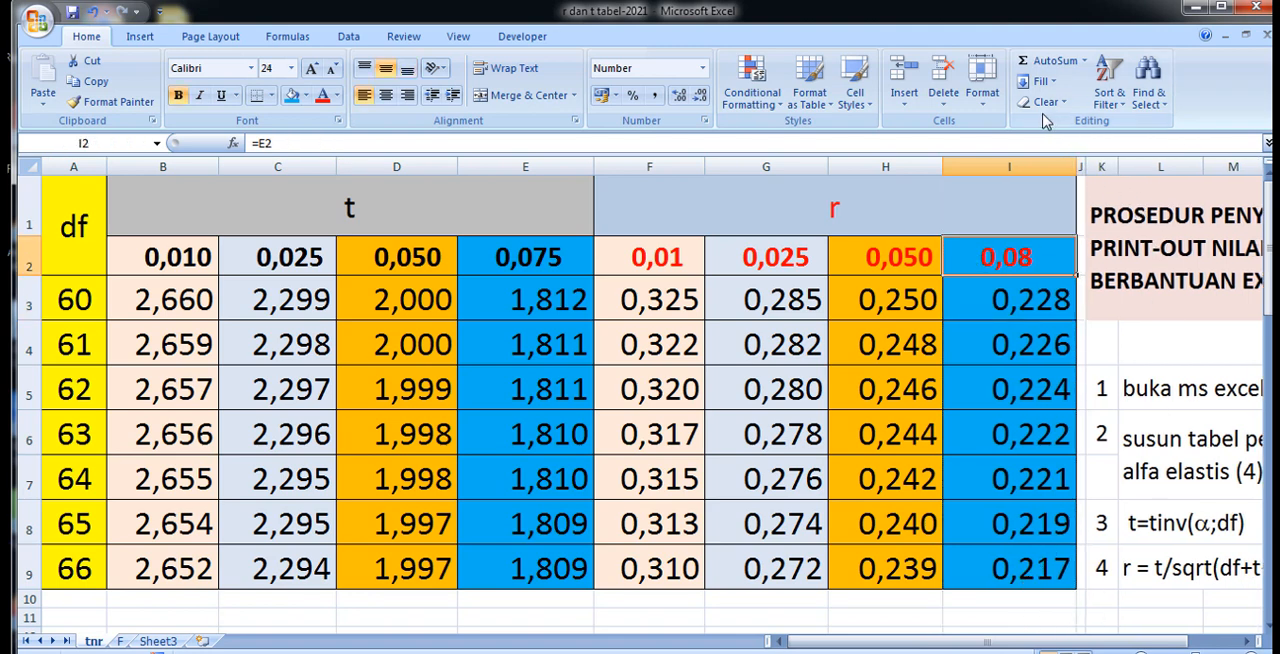
left_click(984, 96)
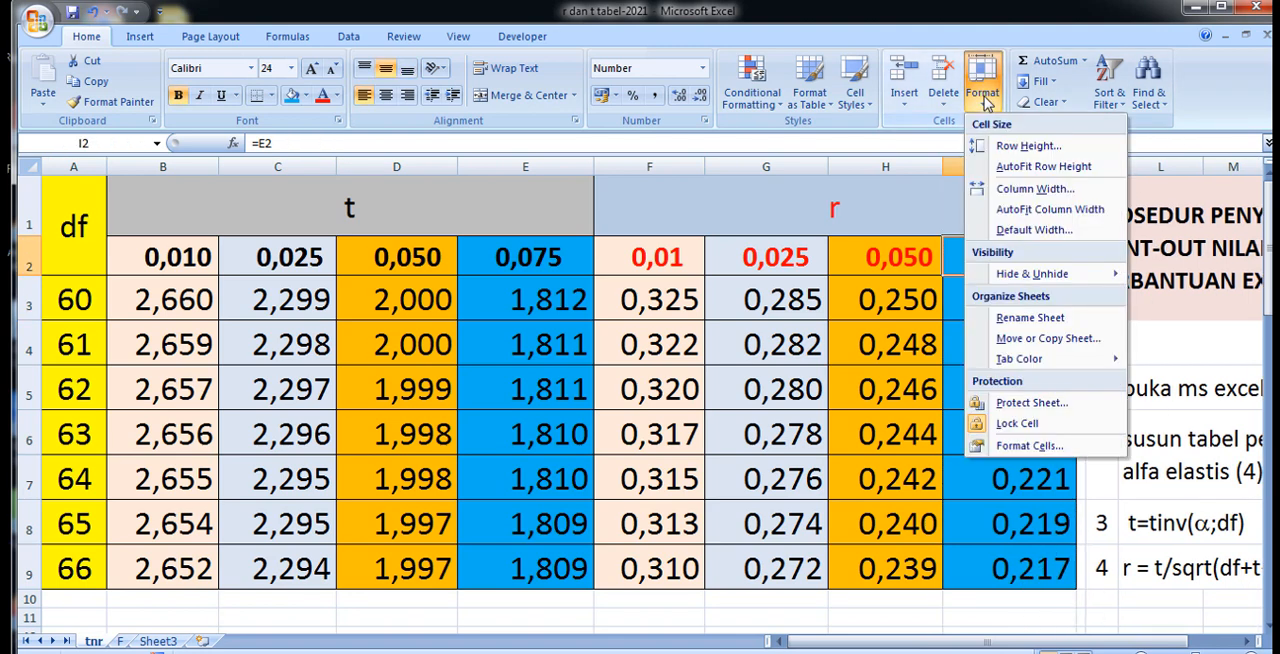
left_click(1022, 446)
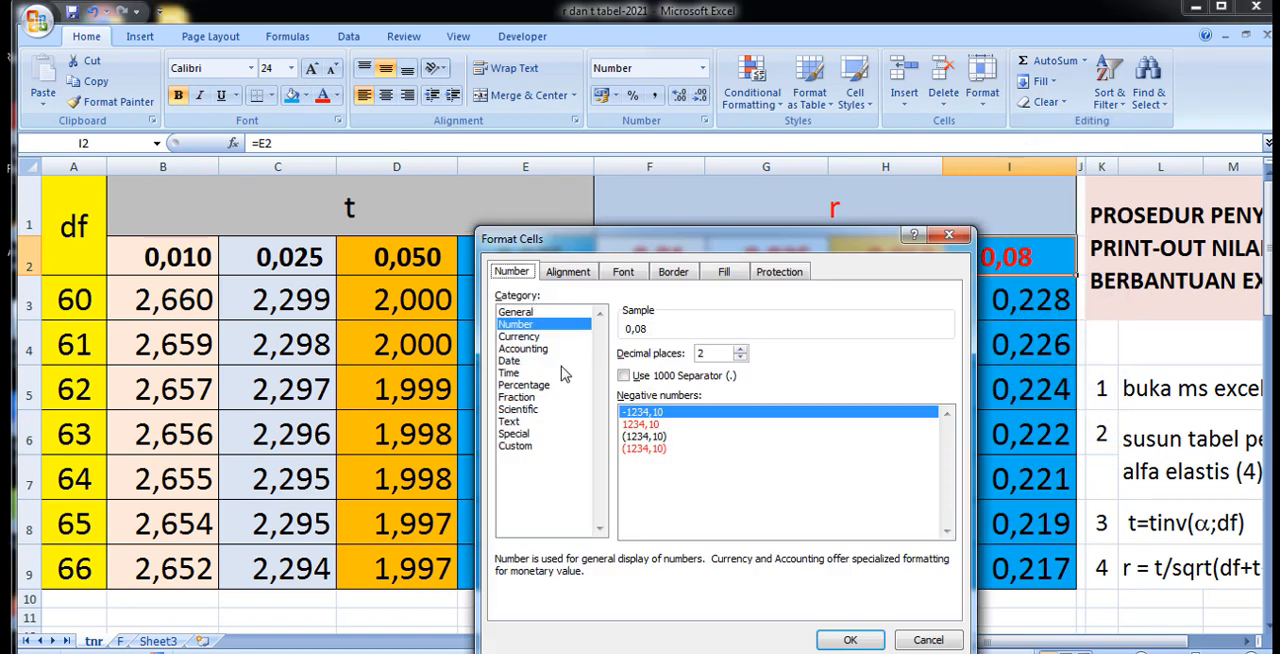
left_click(740, 349)
left_click(740, 349)
left_click(838, 641)
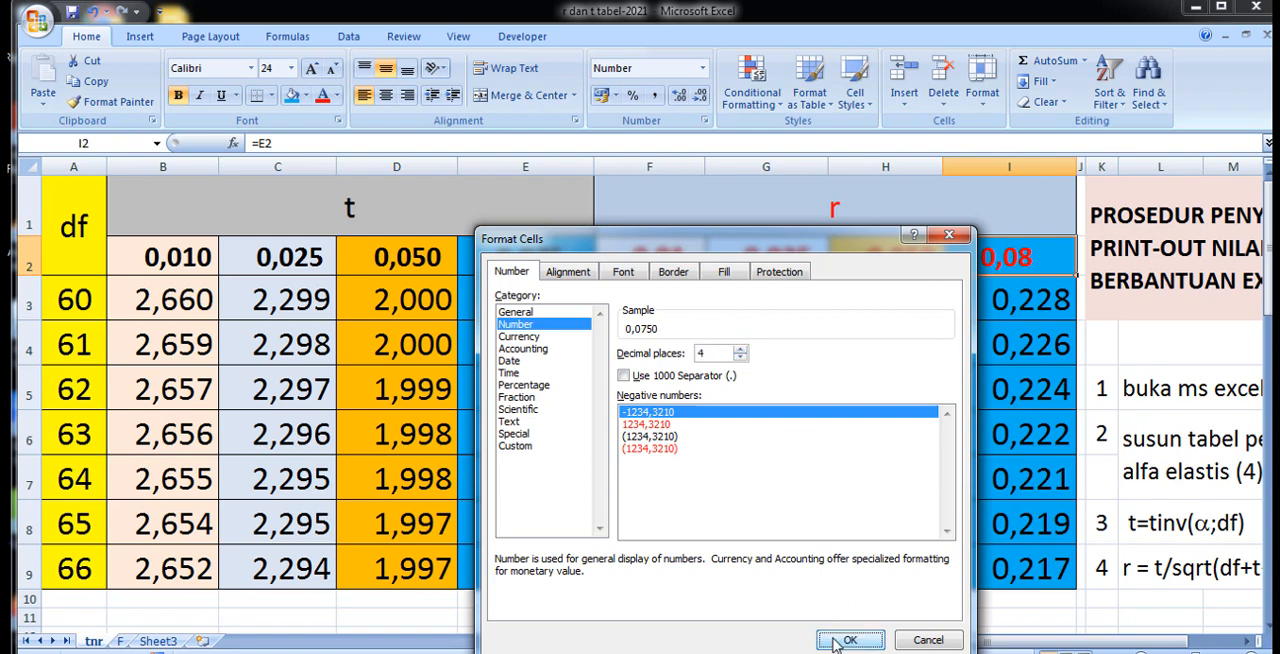
left_click(1059, 516)
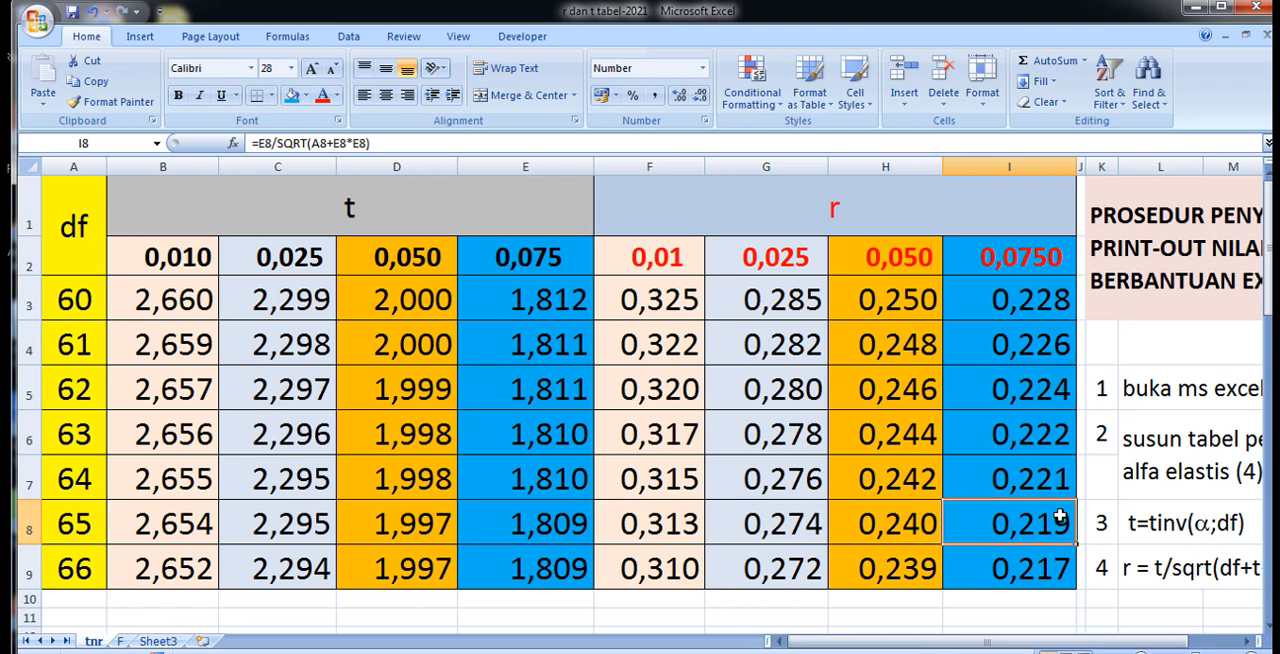
Review the alpha levels of the t and r sections across B2:I2.
left_click(138, 255)
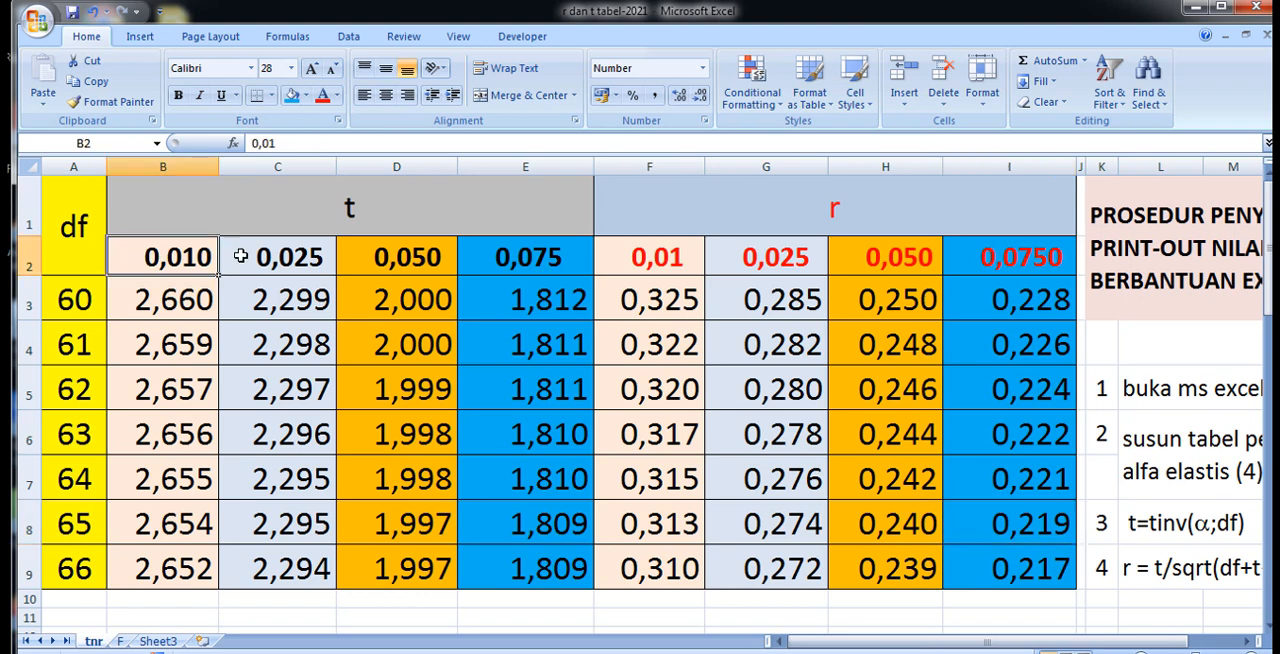
left_click_drag(241, 256, 966, 256)
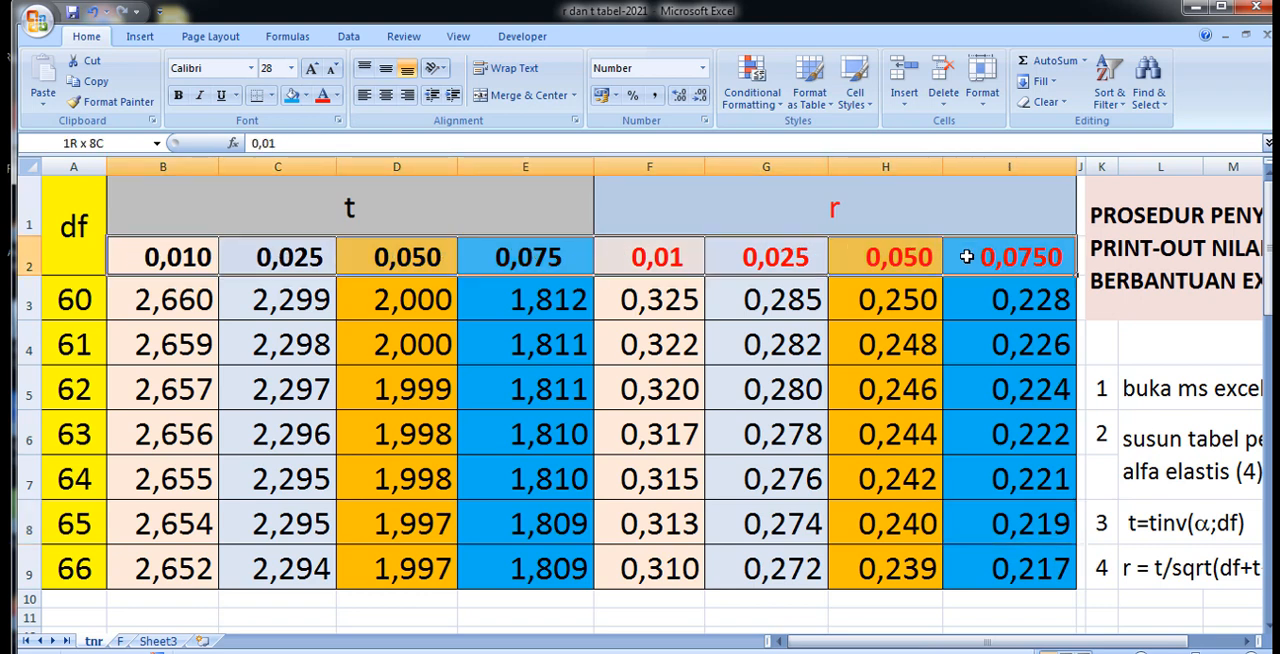
left_click(966, 256)
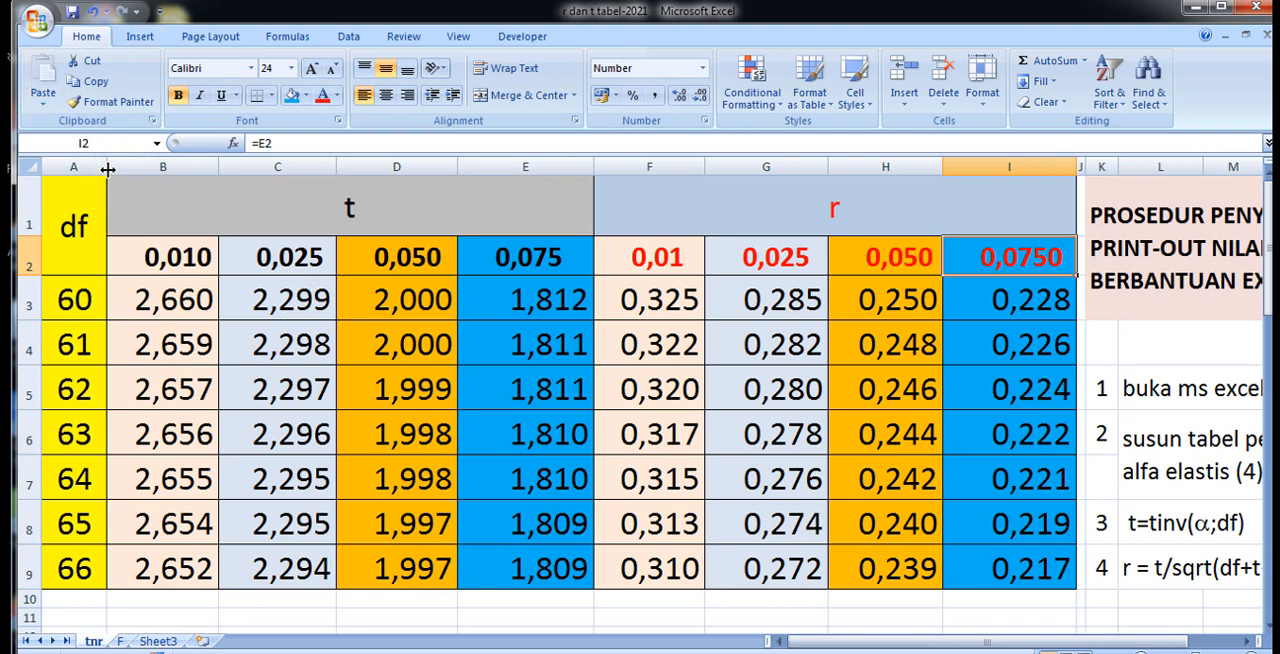
Widen the df column slightly and set the first df value in A3 to 100.
left_click_drag(107, 169, 120, 167)
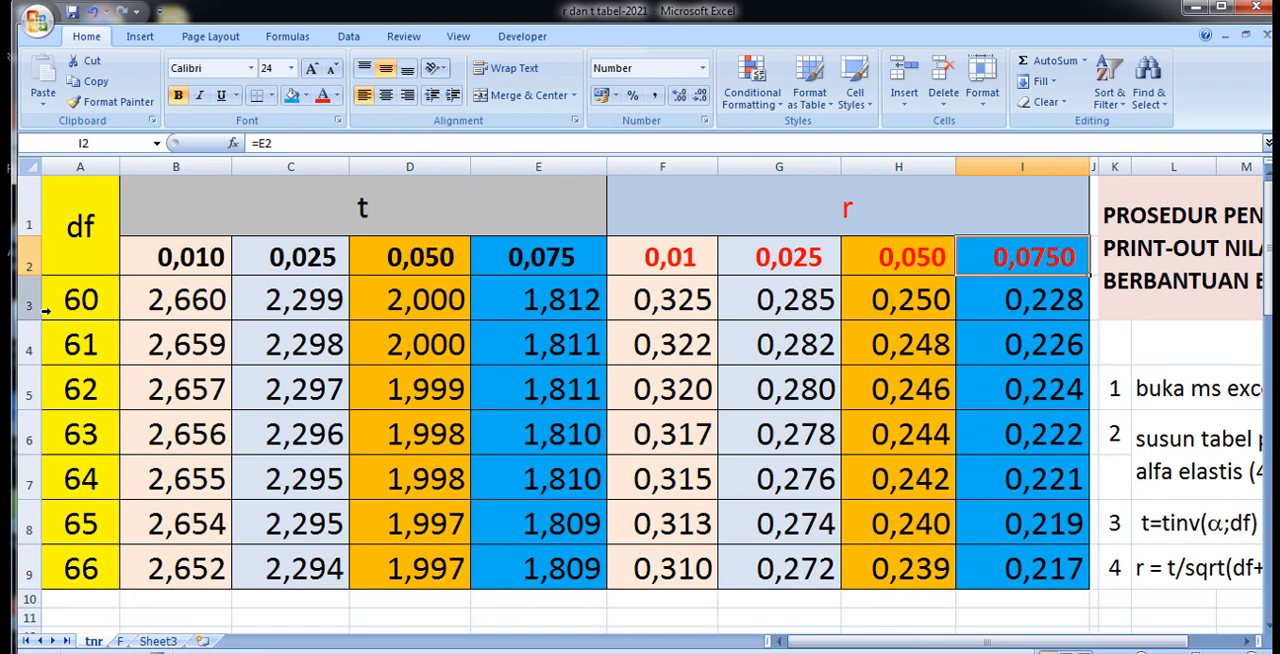
left_click(93, 301)
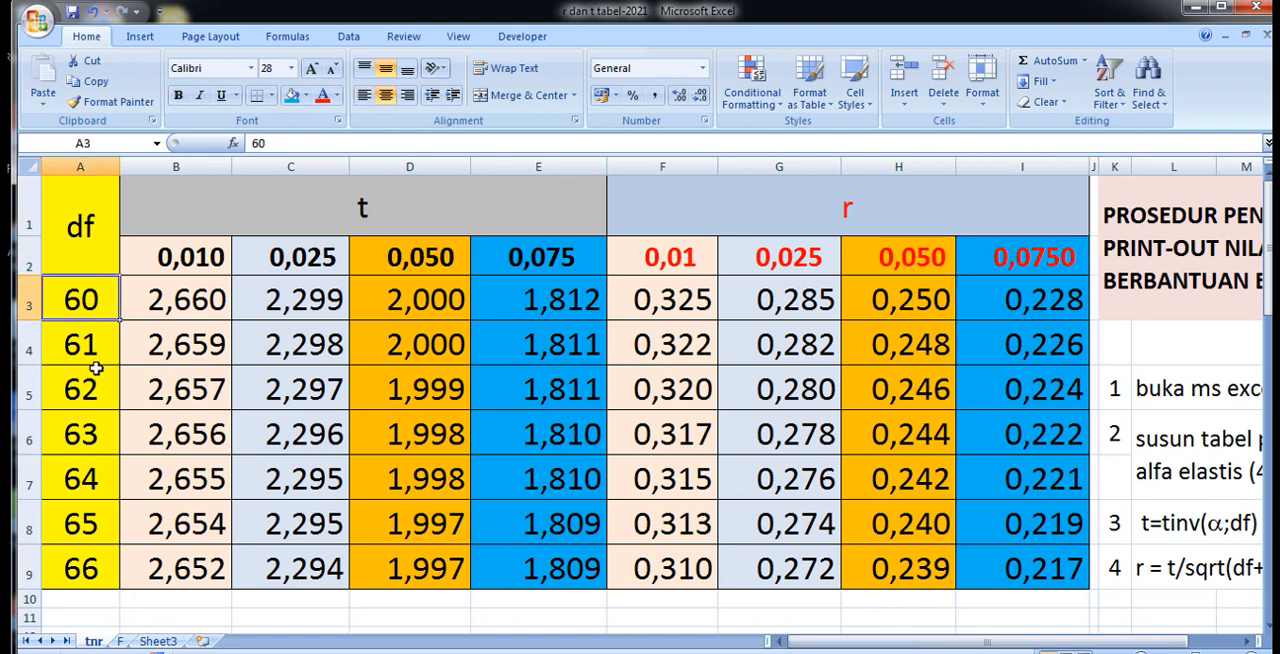
type("100")
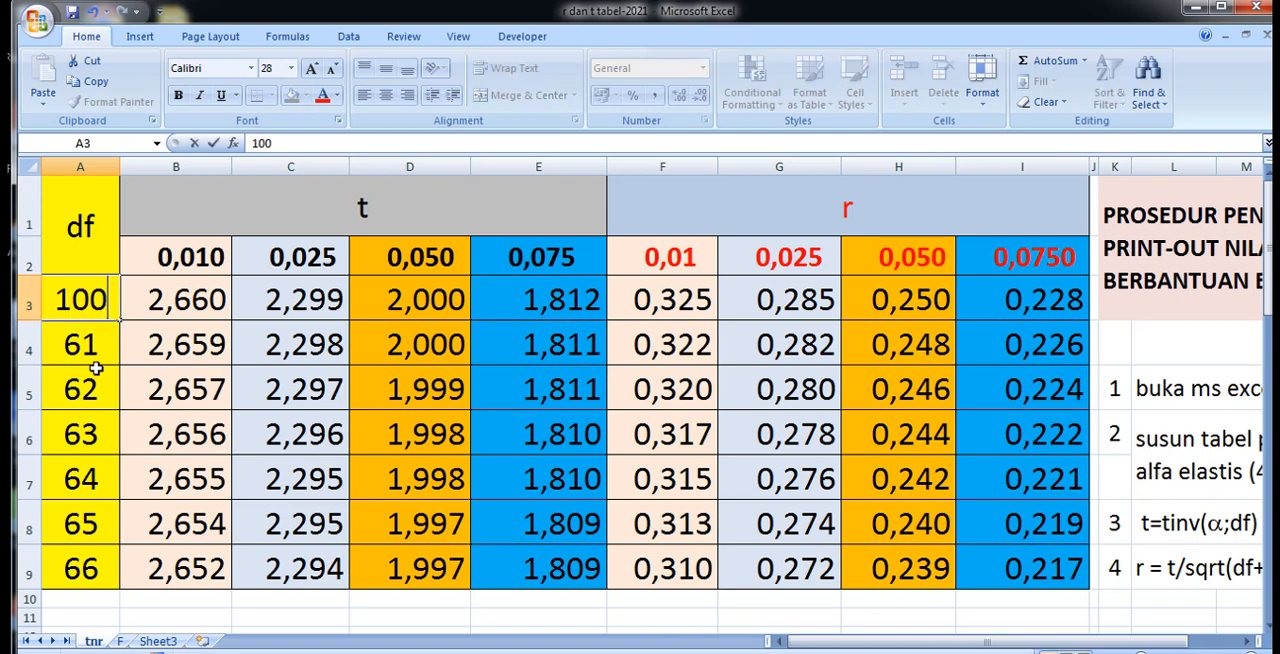
left_click(68, 466)
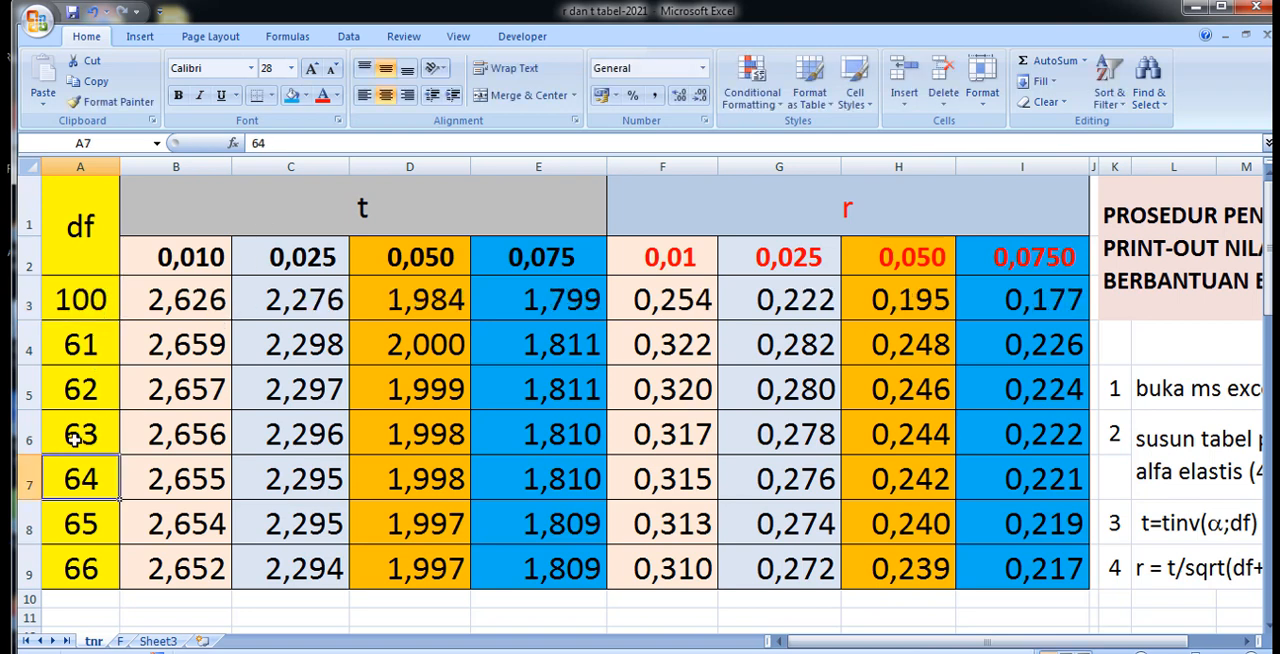
Enter 101 as the second df value in A4 and fill the series from A3:A4 down to A9.
left_click(66, 340)
type("10")
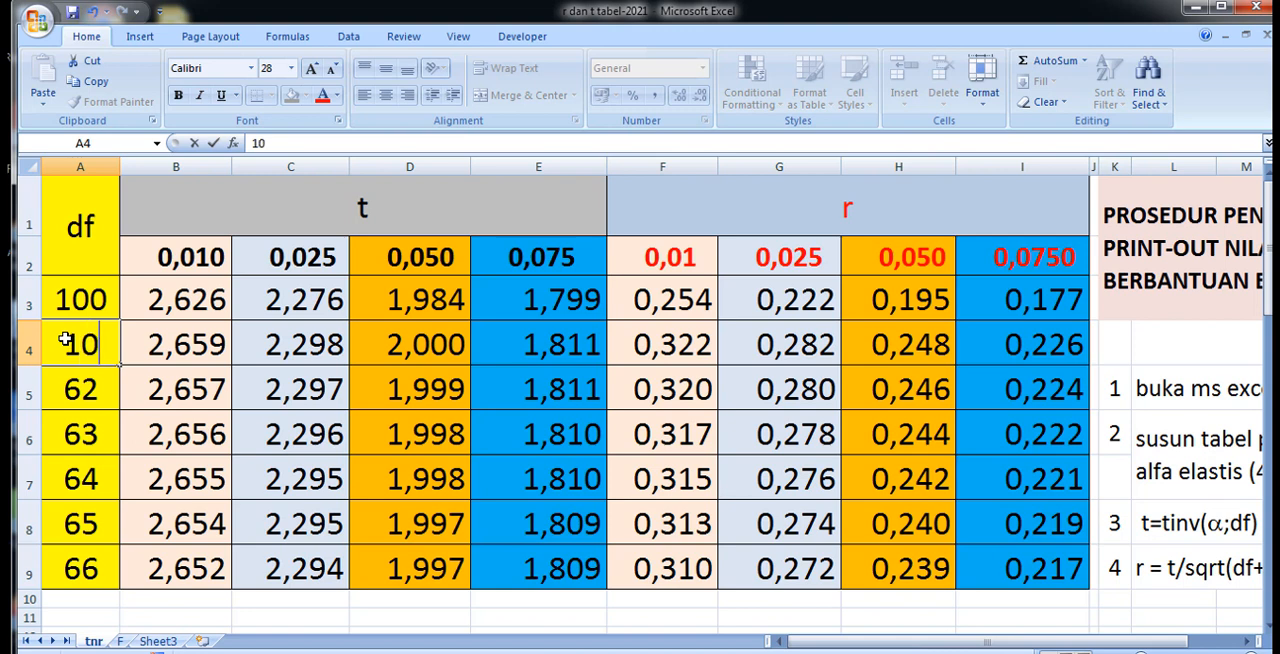
type("1")
key("Return")
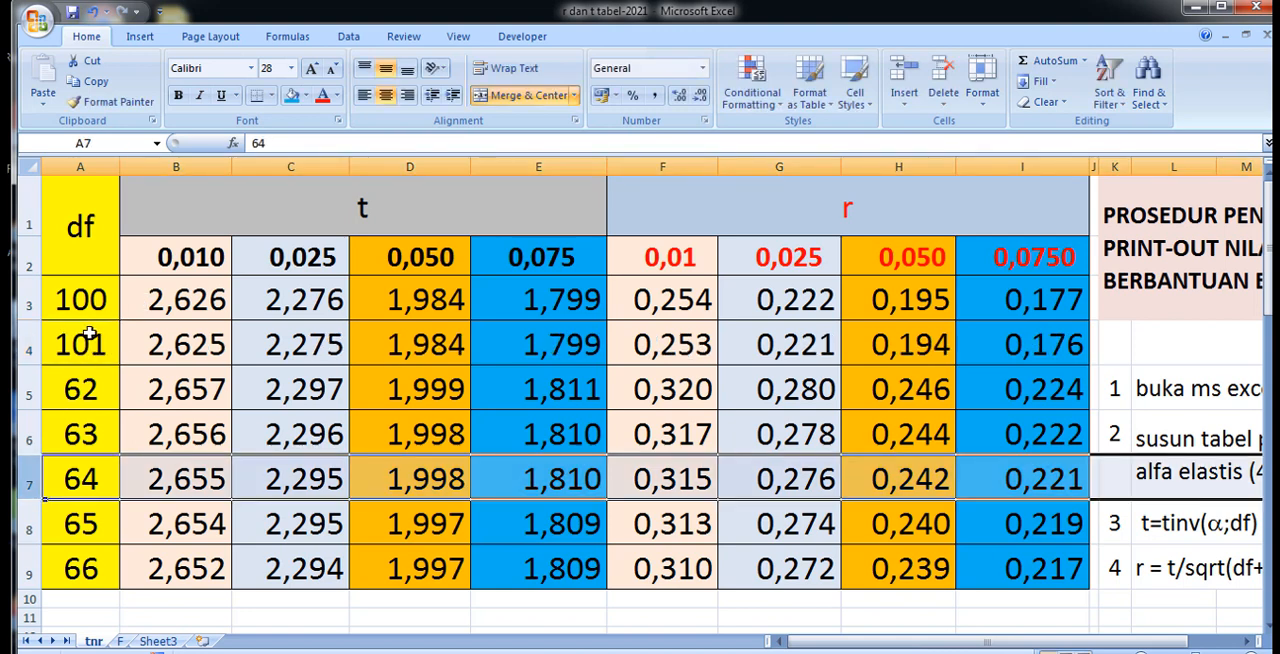
left_click_drag(90, 298, 103, 570)
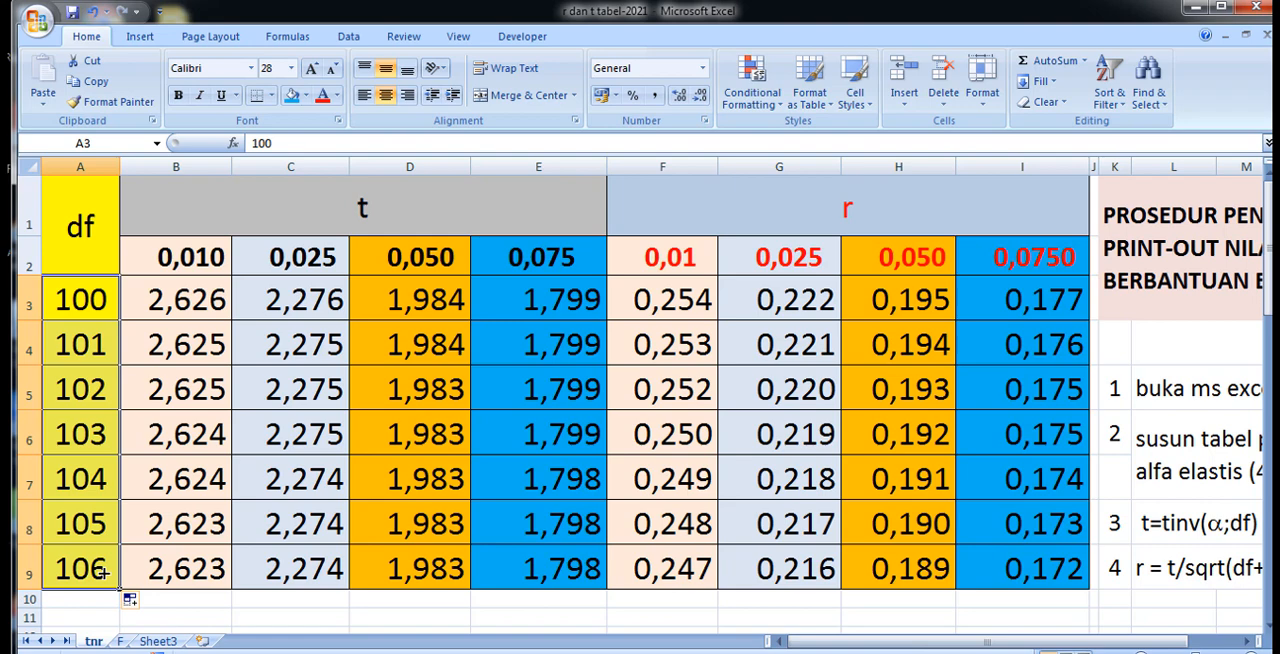
Review the recalculated t and r values for the new df series.
scroll(100, 540, "down", 2)
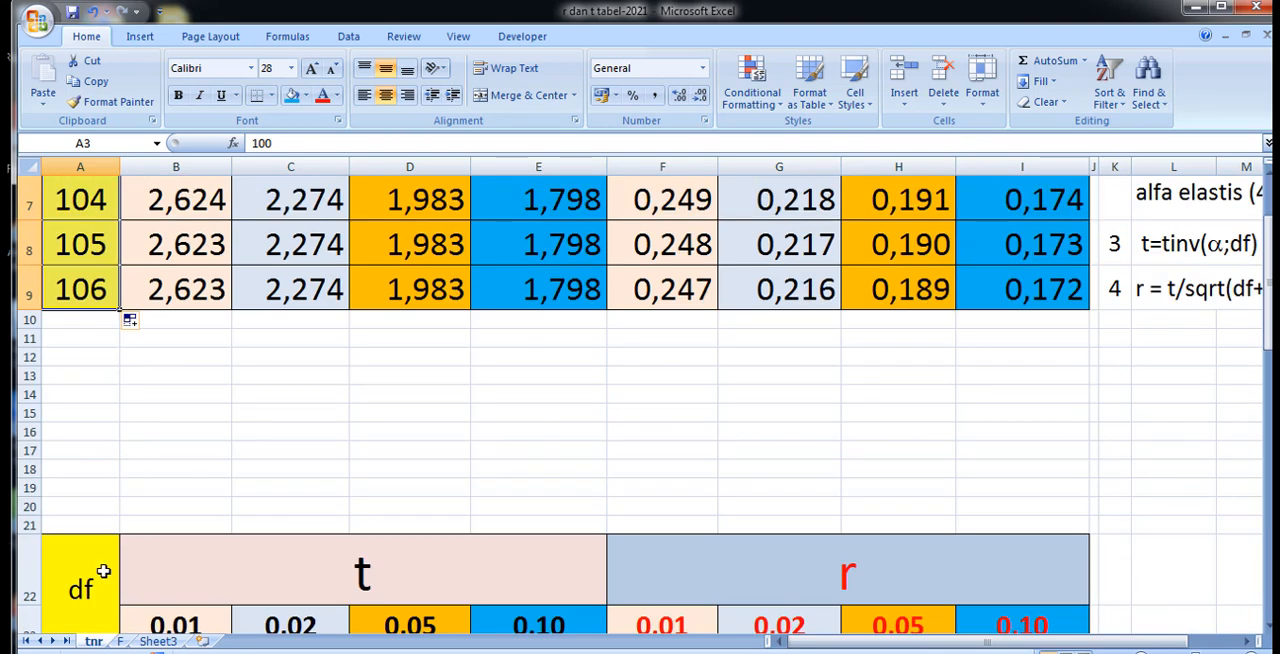
scroll(149, 494, "up", 2)
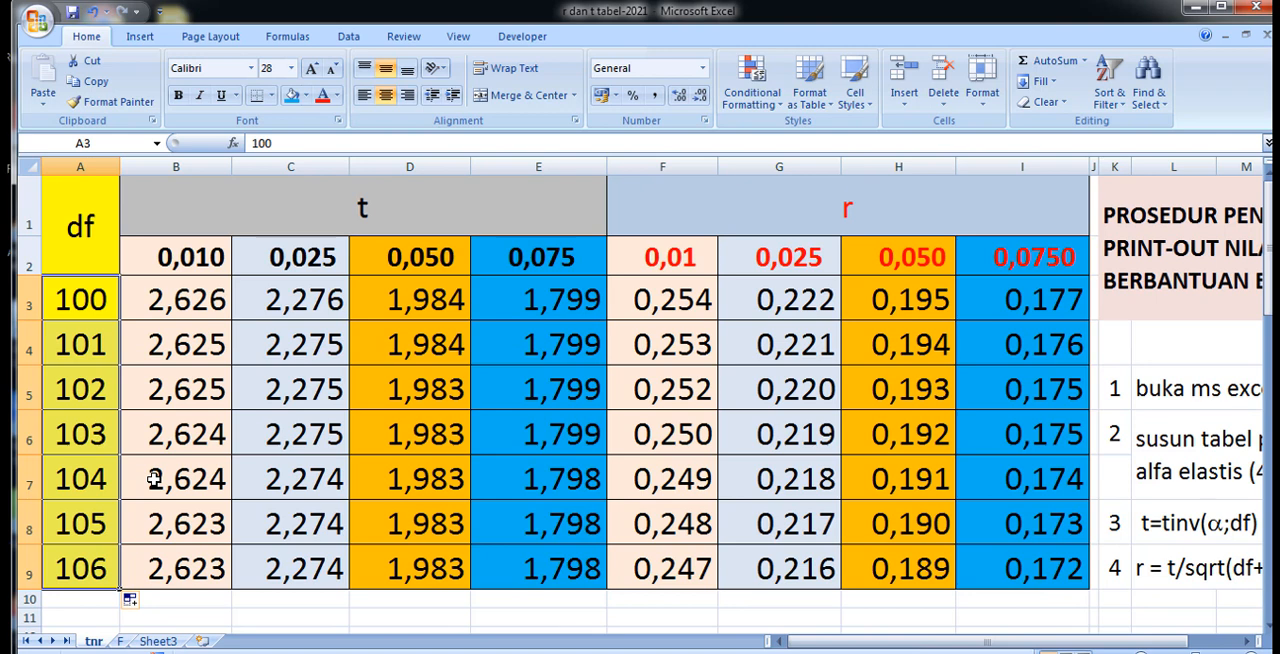
left_click(148, 598)
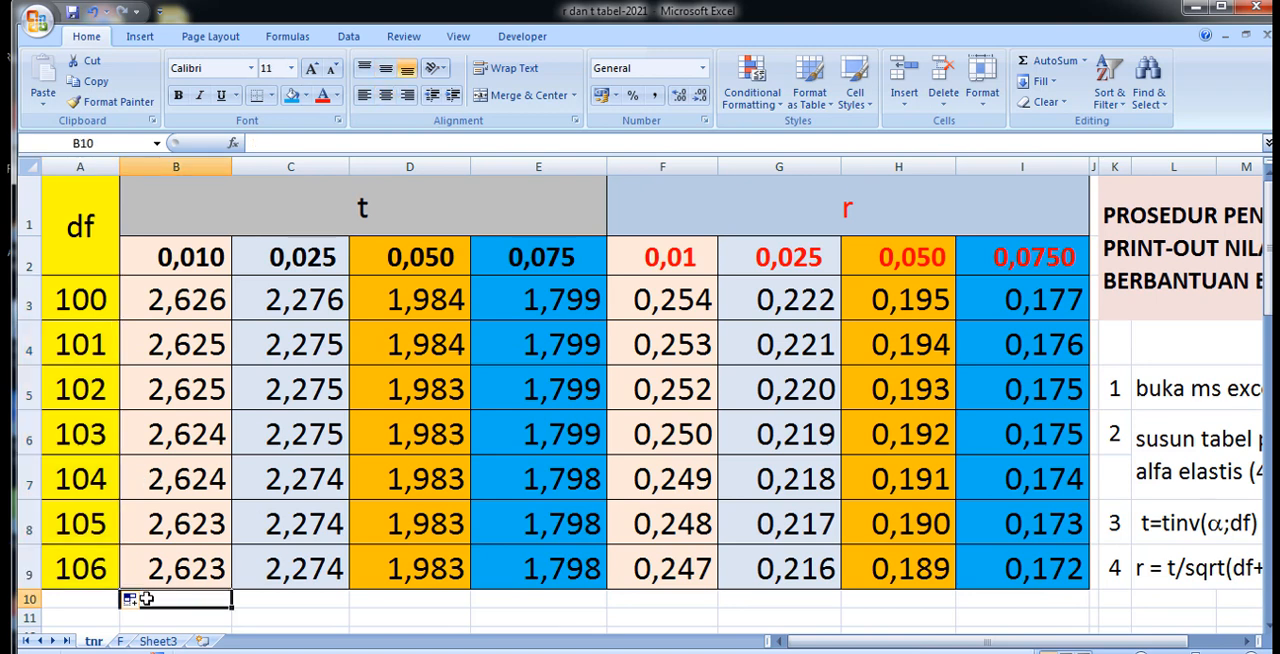
left_click_drag(60, 289, 1060, 522)
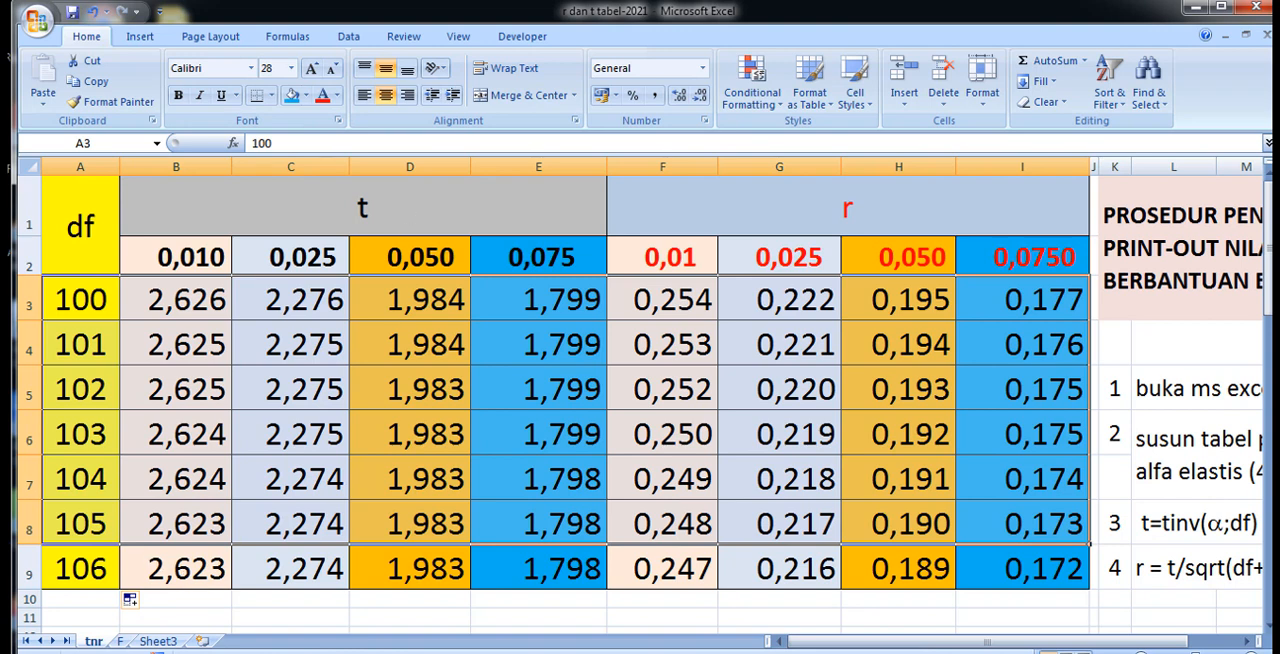
Set the last df value in A9 to 564.
left_click(81, 572)
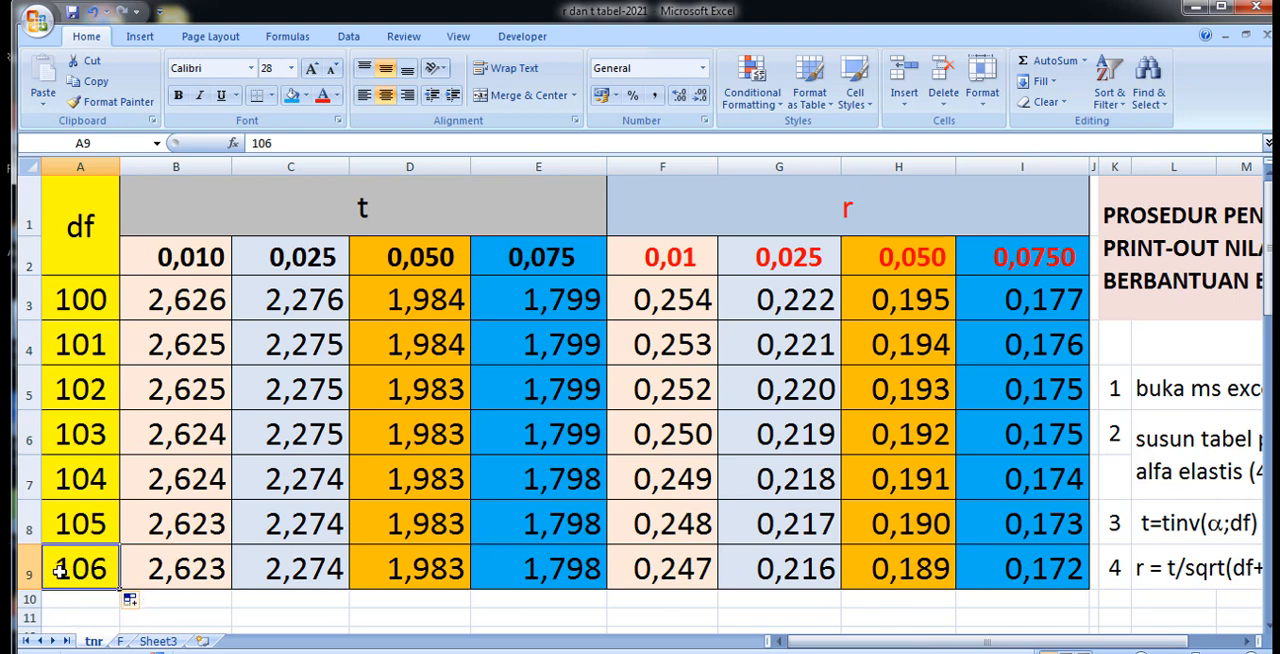
type("56")
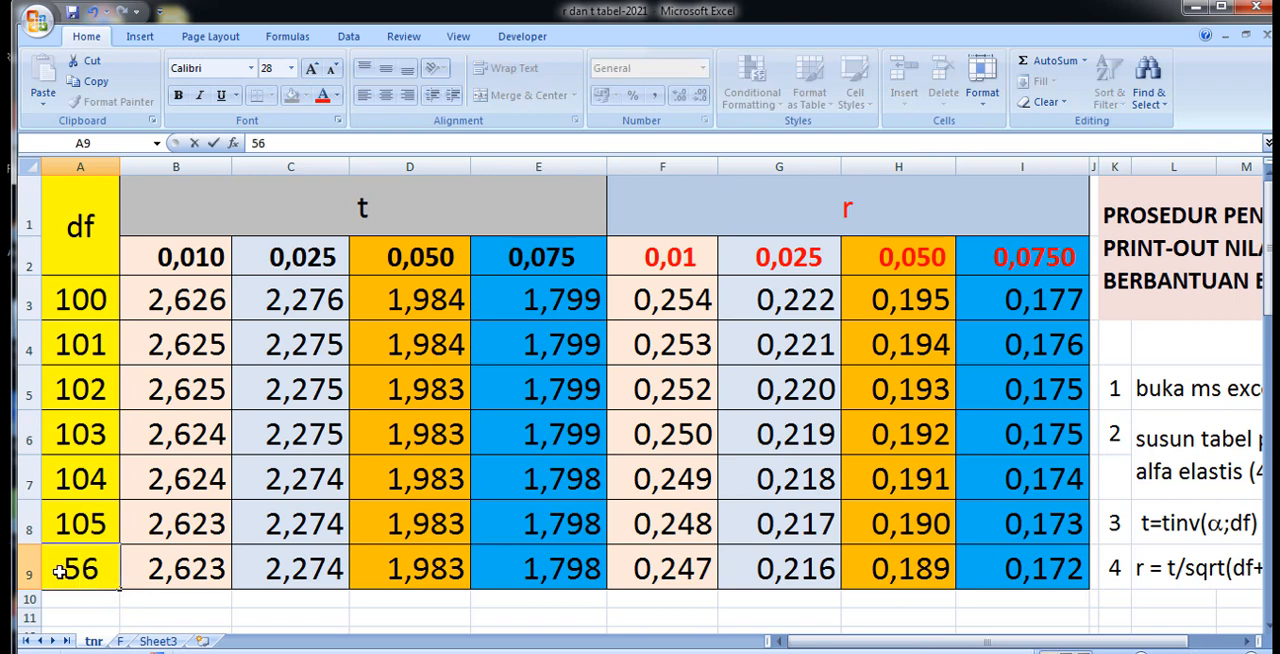
type("4")
left_click(123, 616)
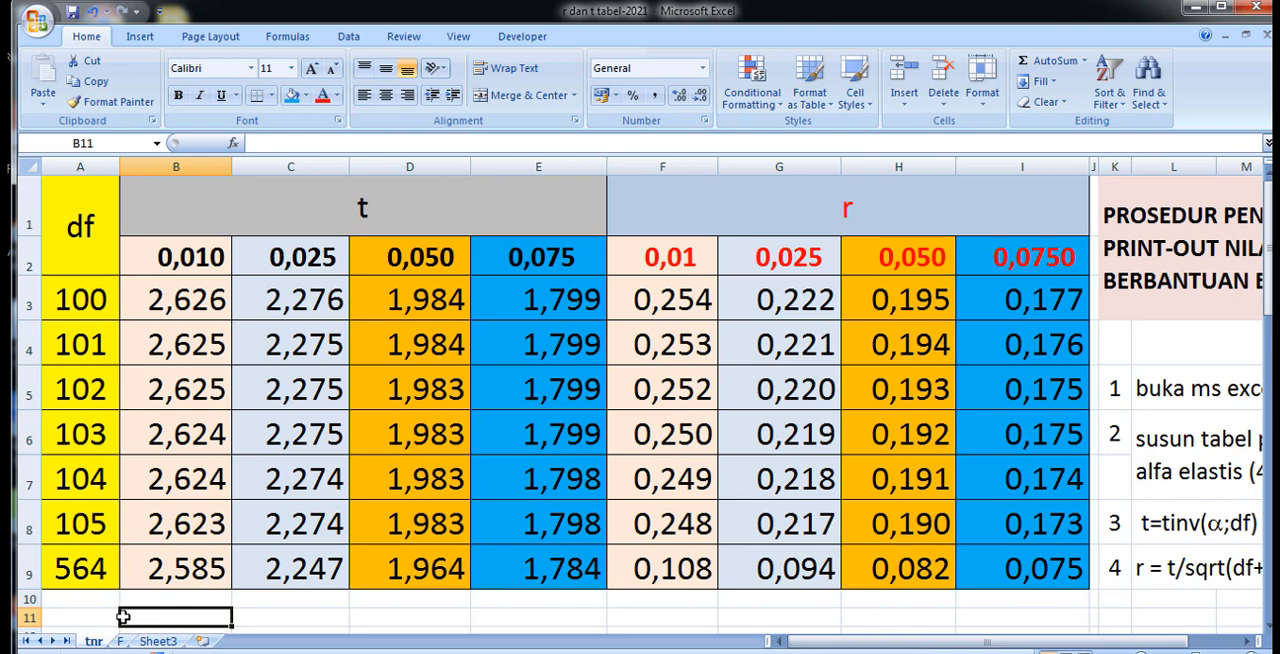
Set the first alpha level of the t section in B2 to 0,001.
left_click(203, 259)
double_click(205, 258)
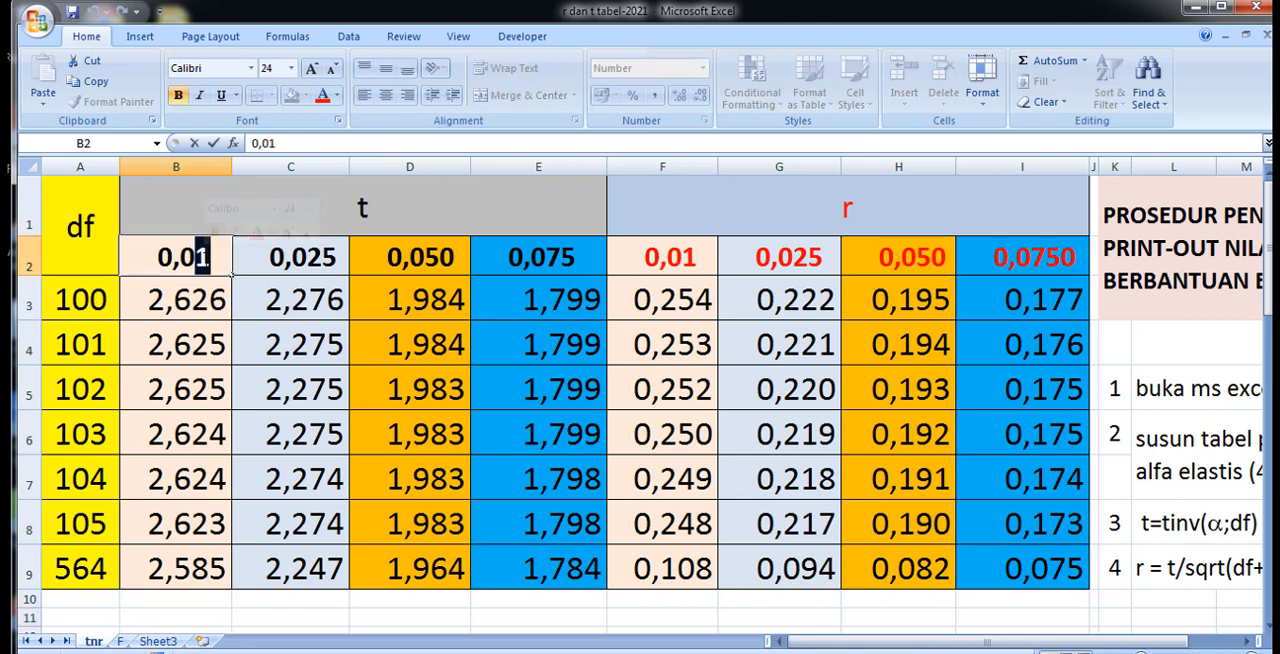
left_click_drag(209, 258, 196, 258)
type("0")
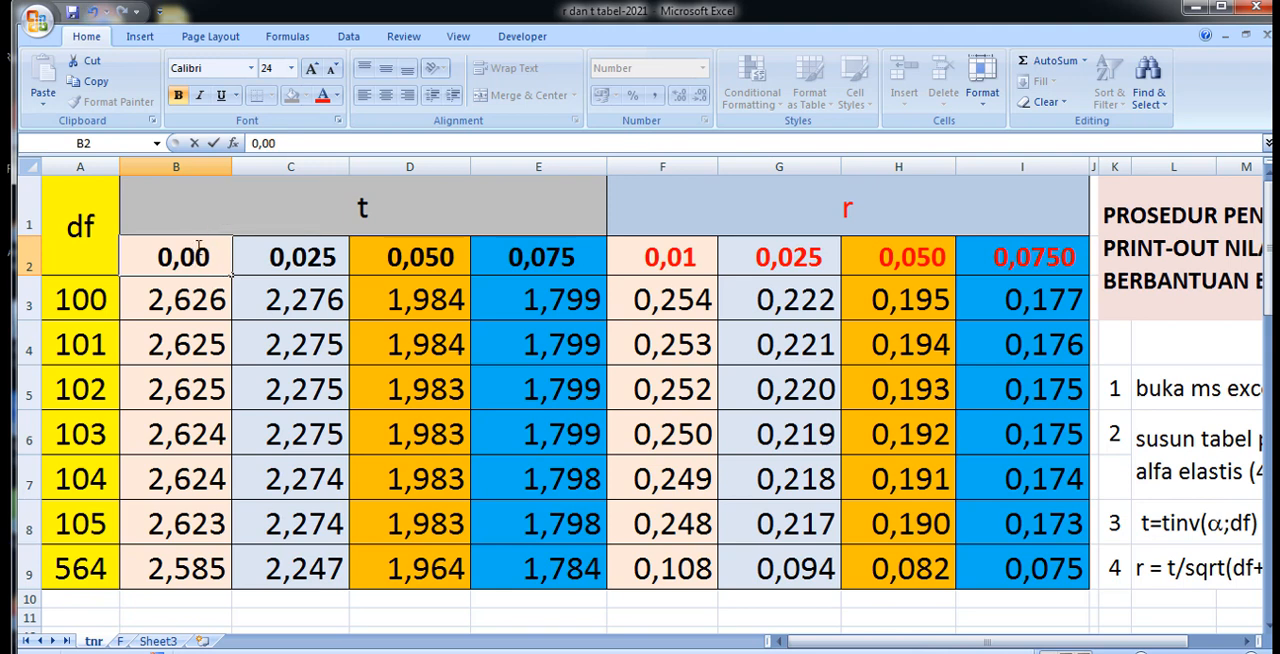
type("1")
left_click(254, 621)
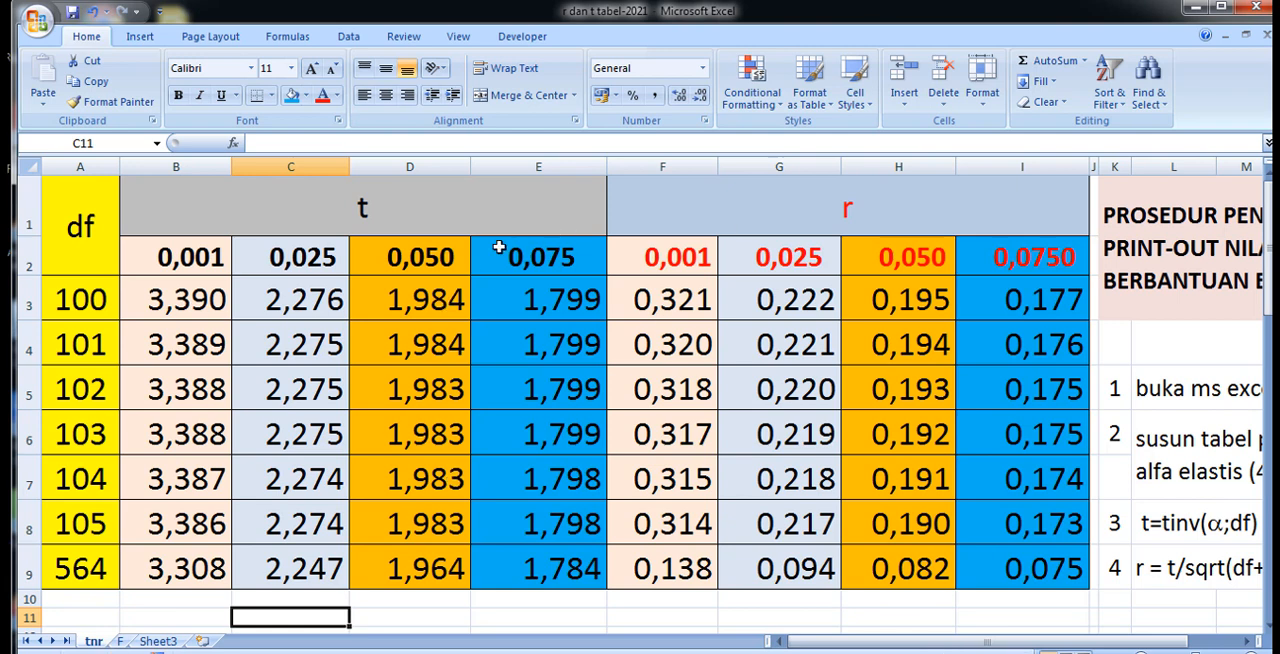
Narrow column E slightly.
left_click_drag(608, 167, 602, 166)
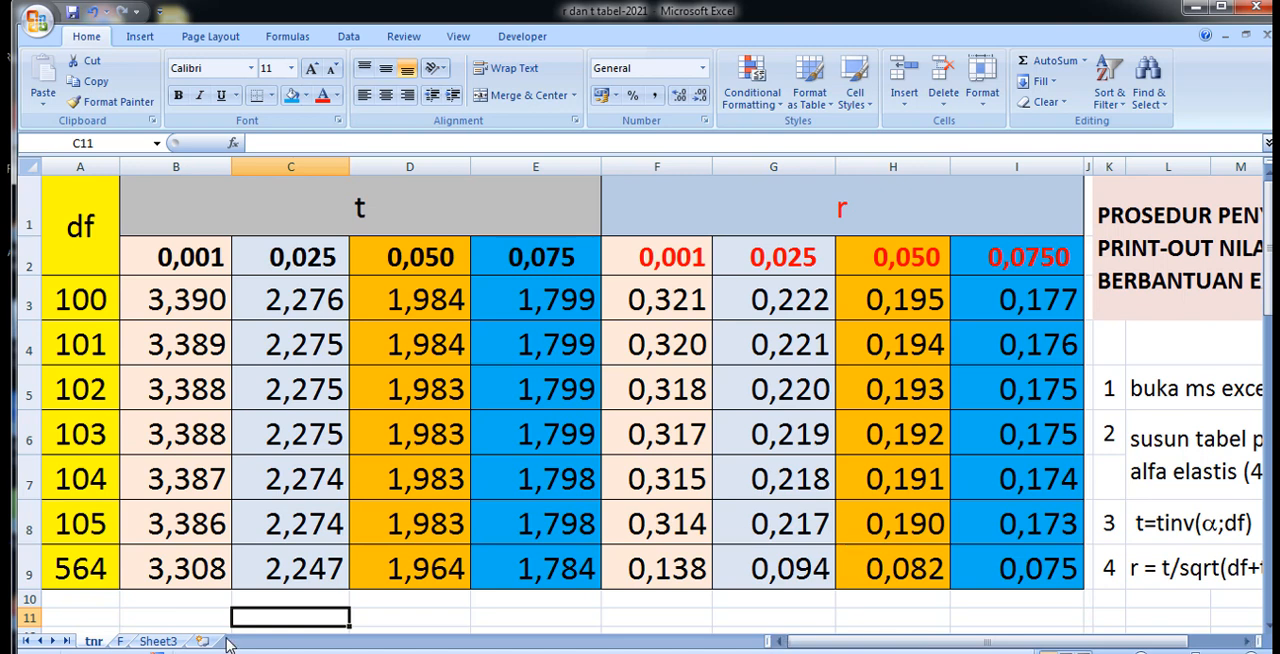
mouse_move(543, 653)
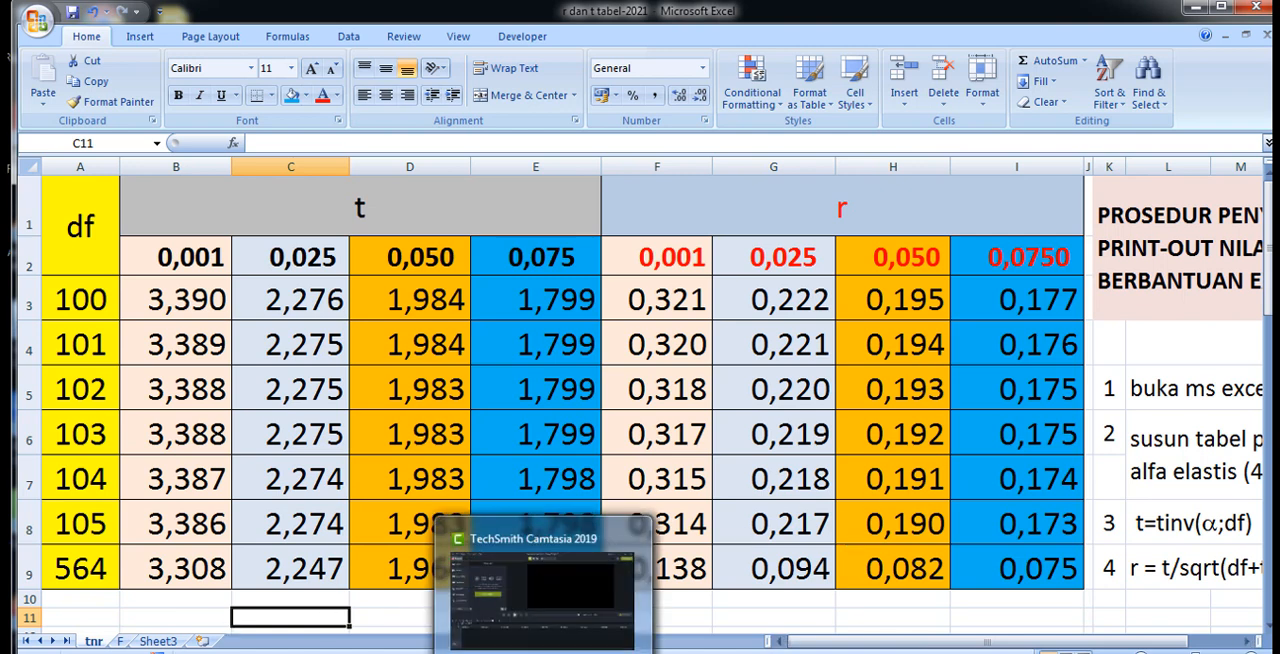